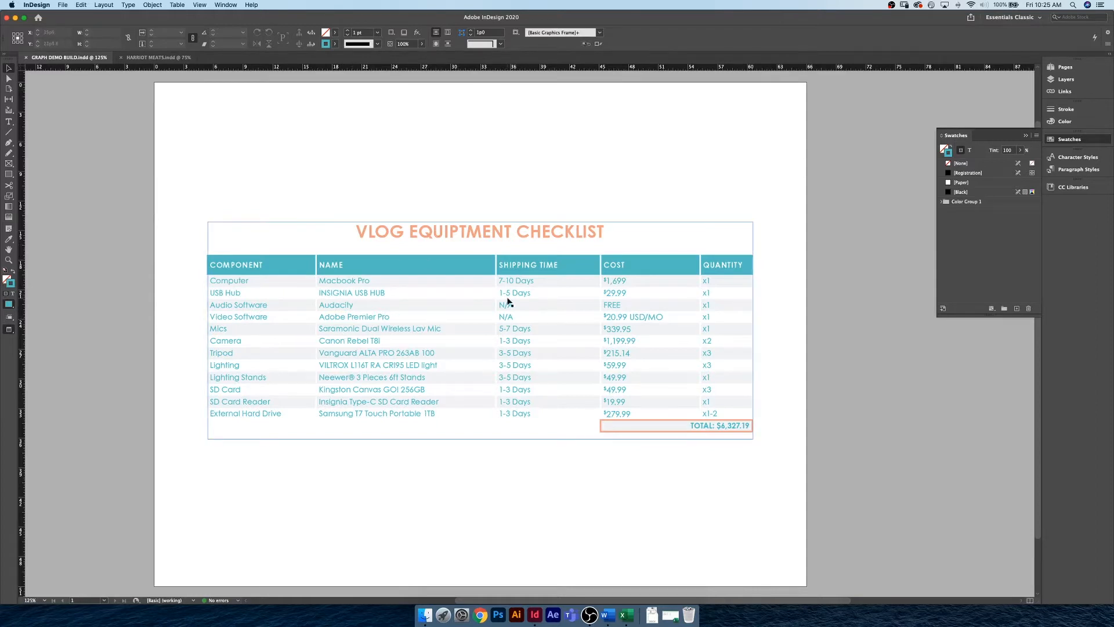
Switch to the HARRIOT MEATS.indd document and look through its cover and the existing spreads up to page 5.
left_click(150, 57)
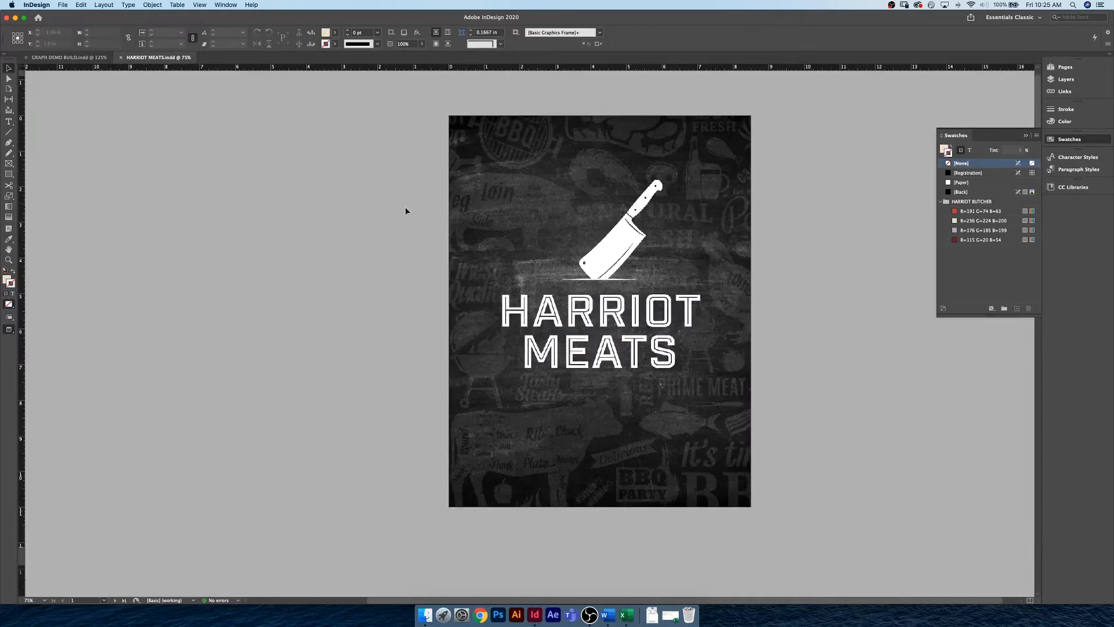
scroll(423, 224, "down", 5)
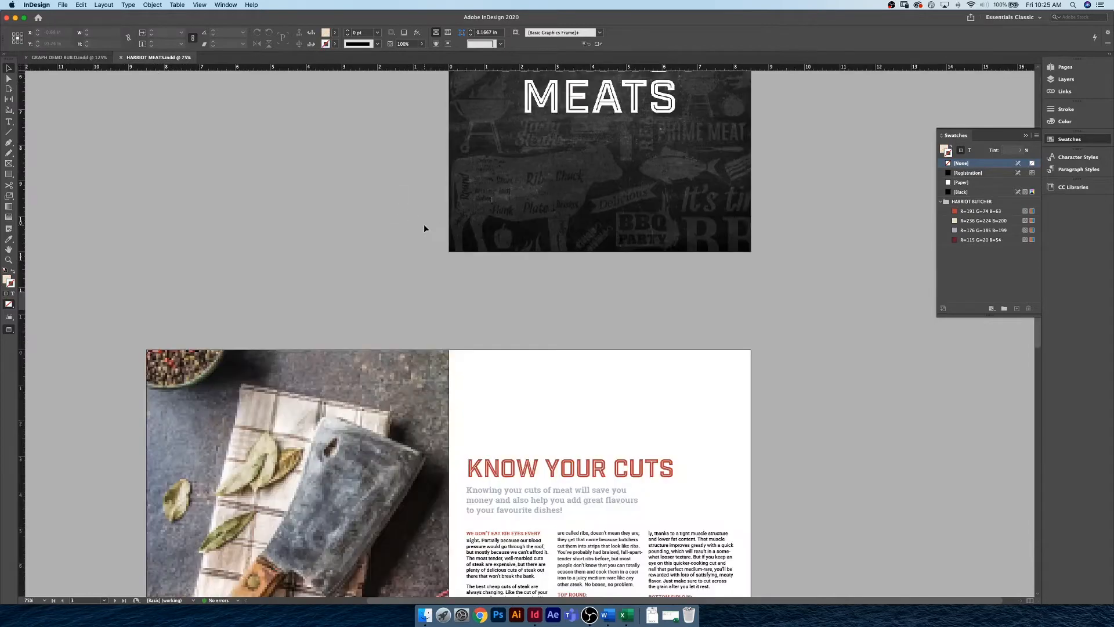
scroll(424, 224, "down", 4)
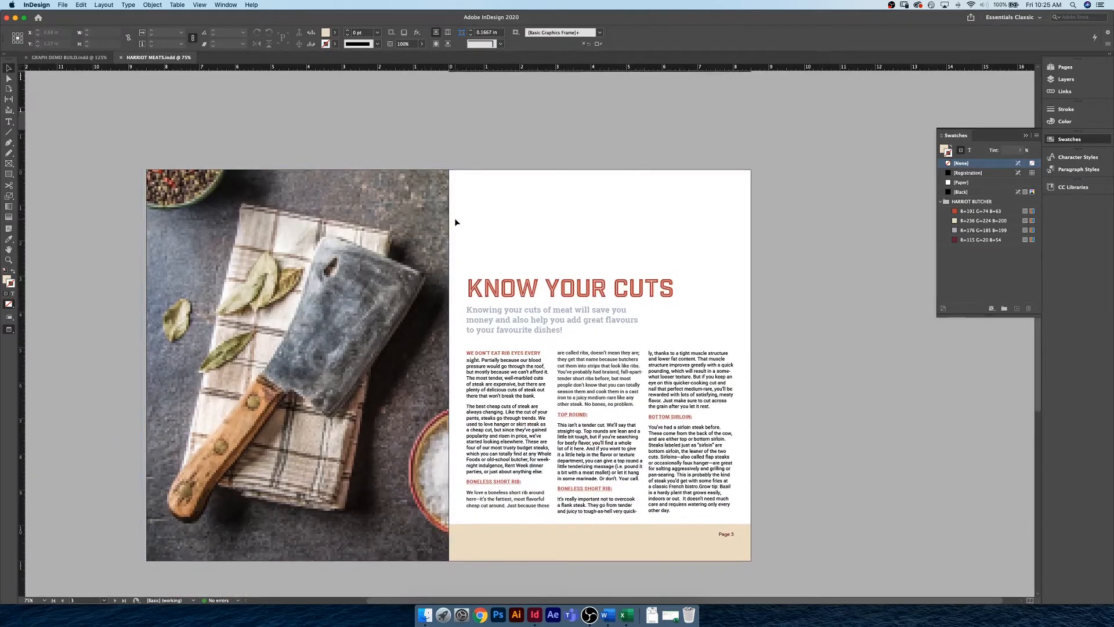
scroll(455, 222, "down", 2)
scroll(456, 222, "down", 8)
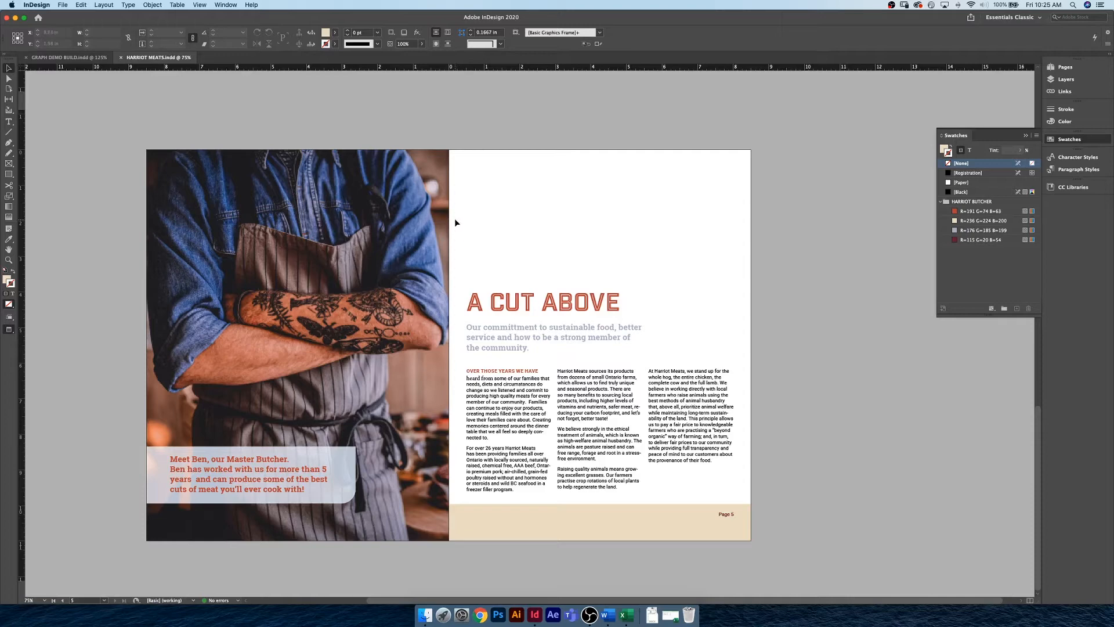
Add two new pages after page 5 to form the 6–7 spread.
left_click(1103, 141)
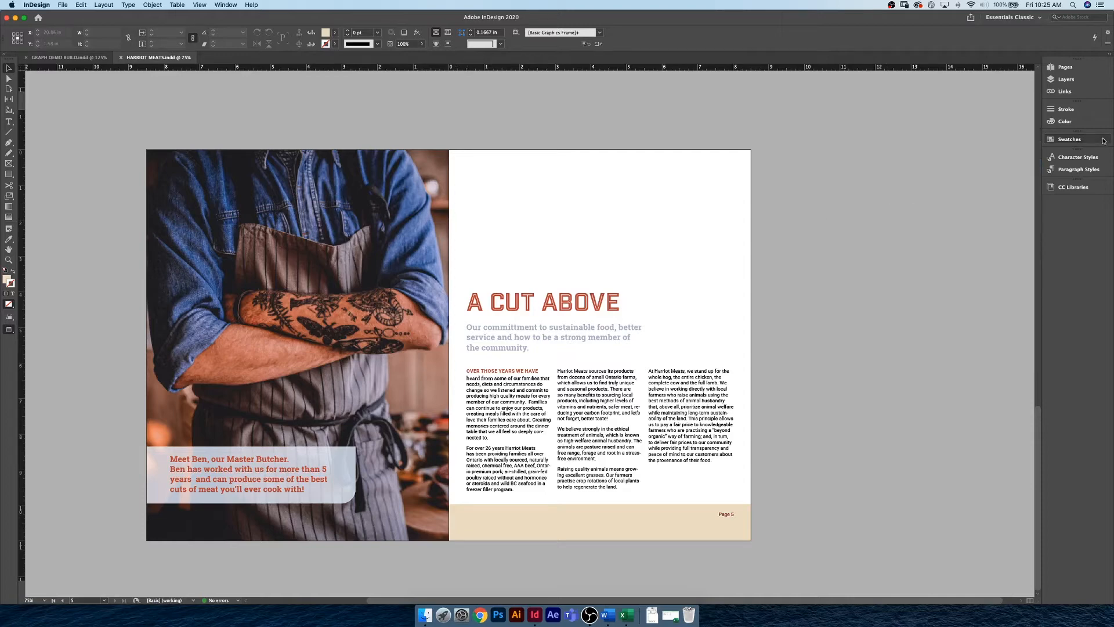
left_click(1084, 70)
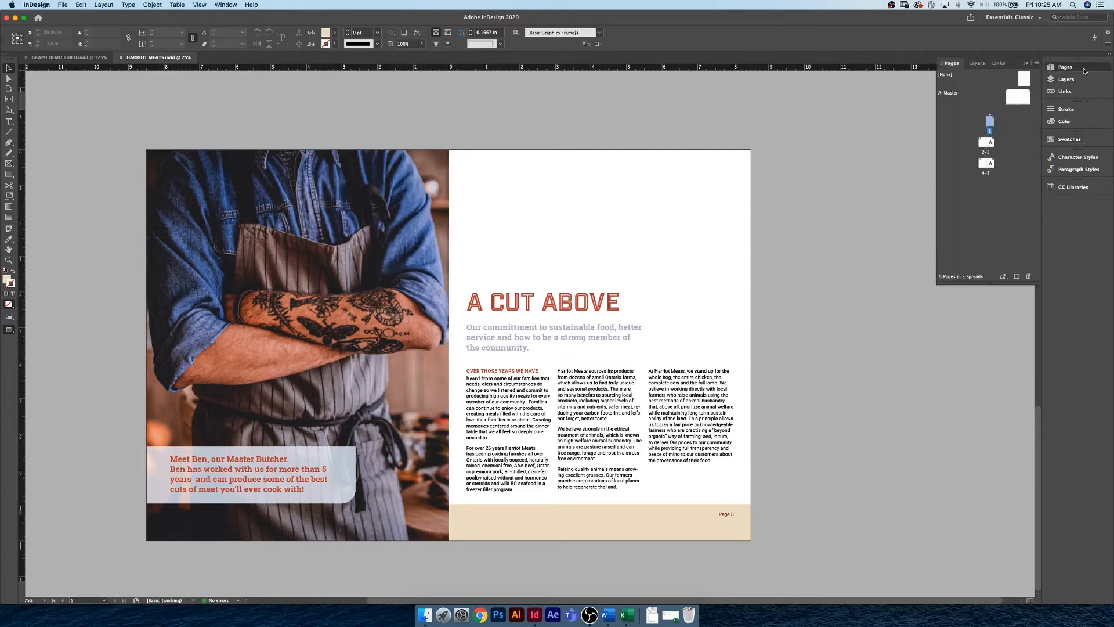
left_click(990, 164)
left_click(1016, 276)
left_click(1017, 277)
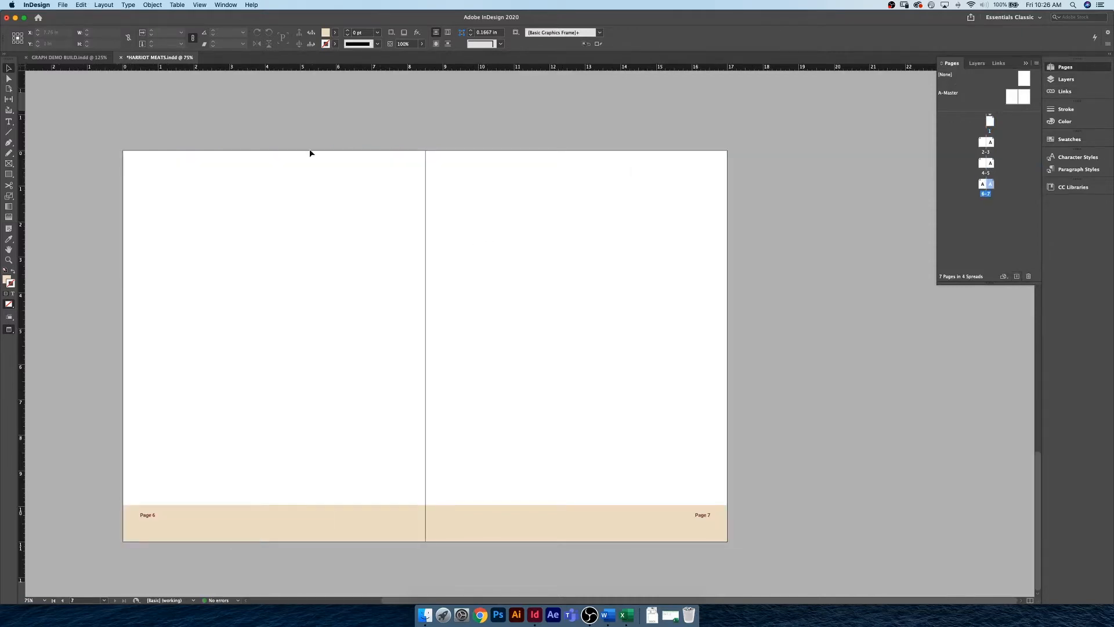
Switch the new 6–7 spread from preview to the normal screen mode, showing margins and frame edges at 100% zoom.
scroll(395, 188, "left", 4)
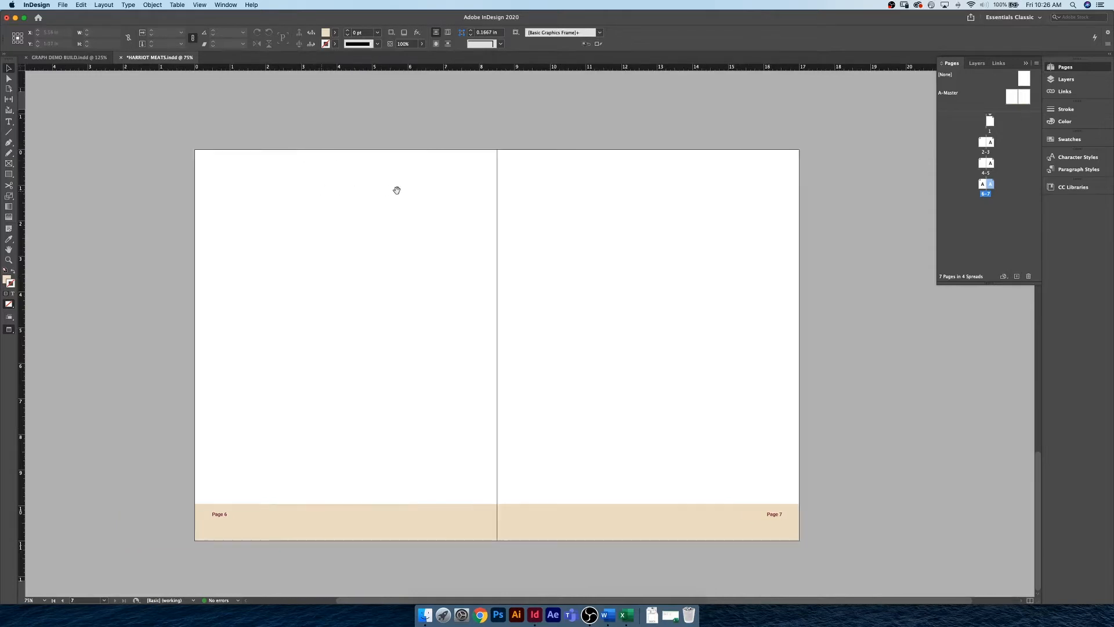
scroll(483, 179, "left", 1)
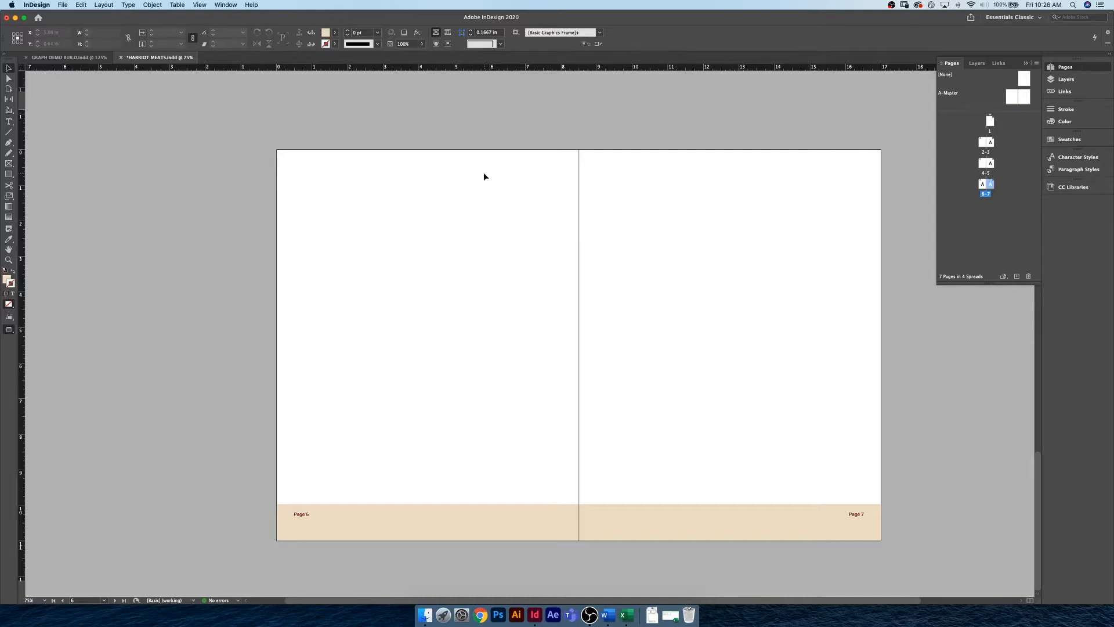
key("super+equal")
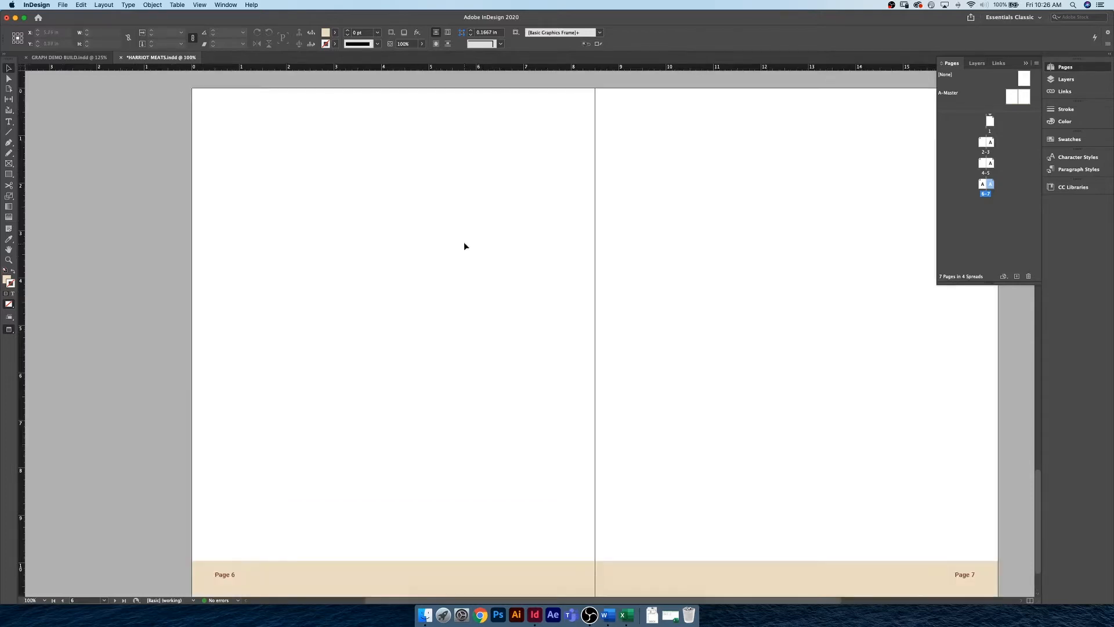
left_click_drag(455, 254, 457, 238)
key("w")
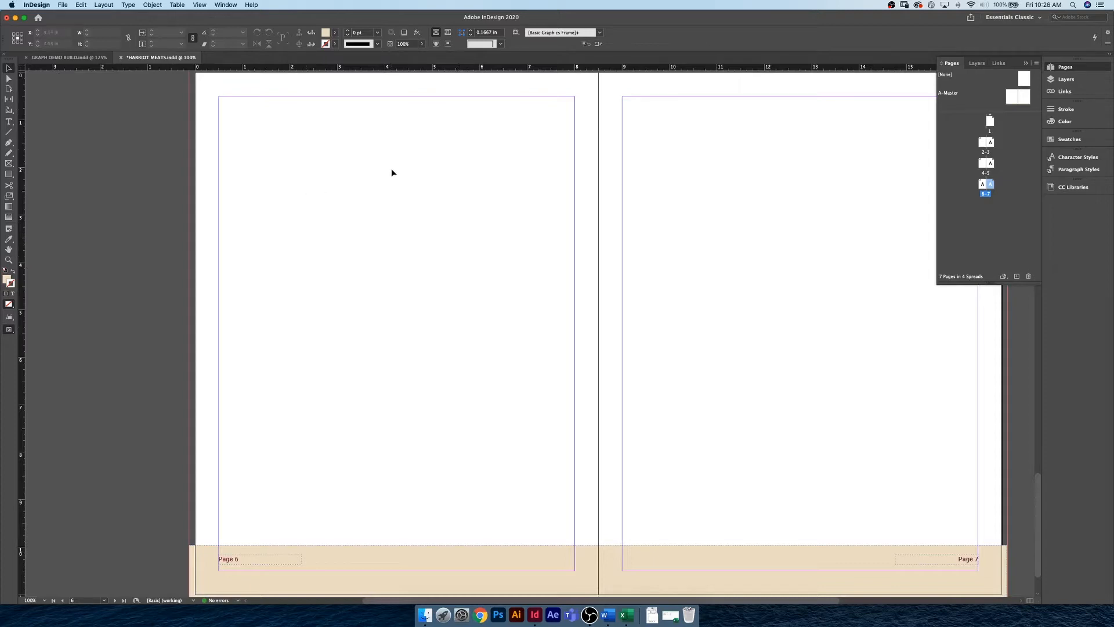
key("t")
left_click(218, 99)
key("v")
key("t")
left_click(578, 532)
key("v")
Draw a text frame about 7.5 × 9.17 in between page 6's margins, ending above the footer band, and fill it with placeholder text.
key("t")
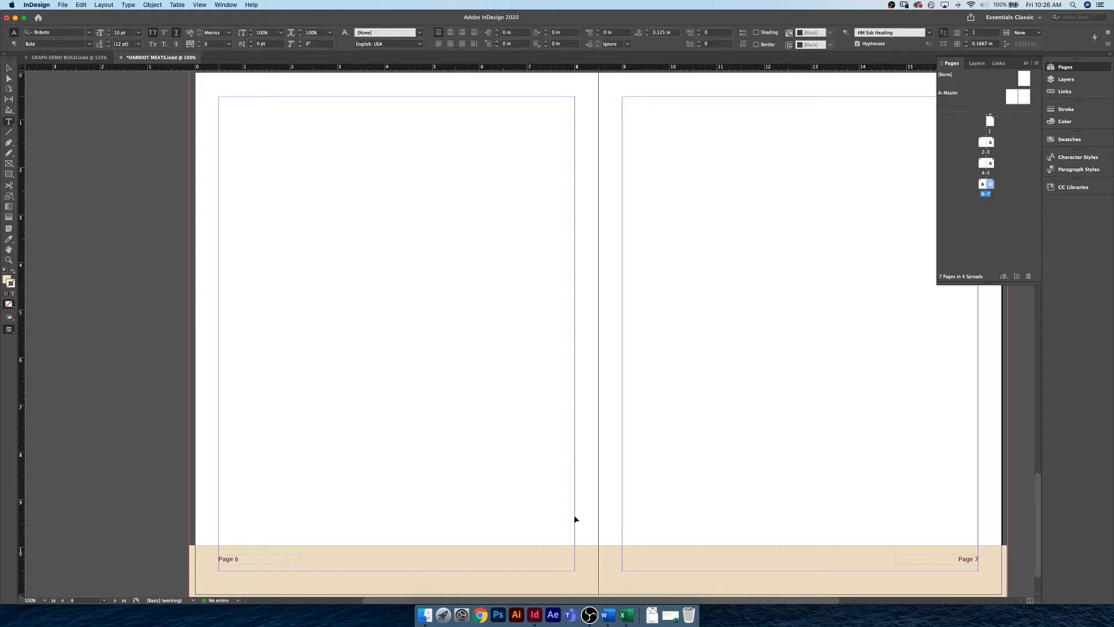
key("Escape")
left_click(183, 164)
left_click_drag(219, 97, 573, 532)
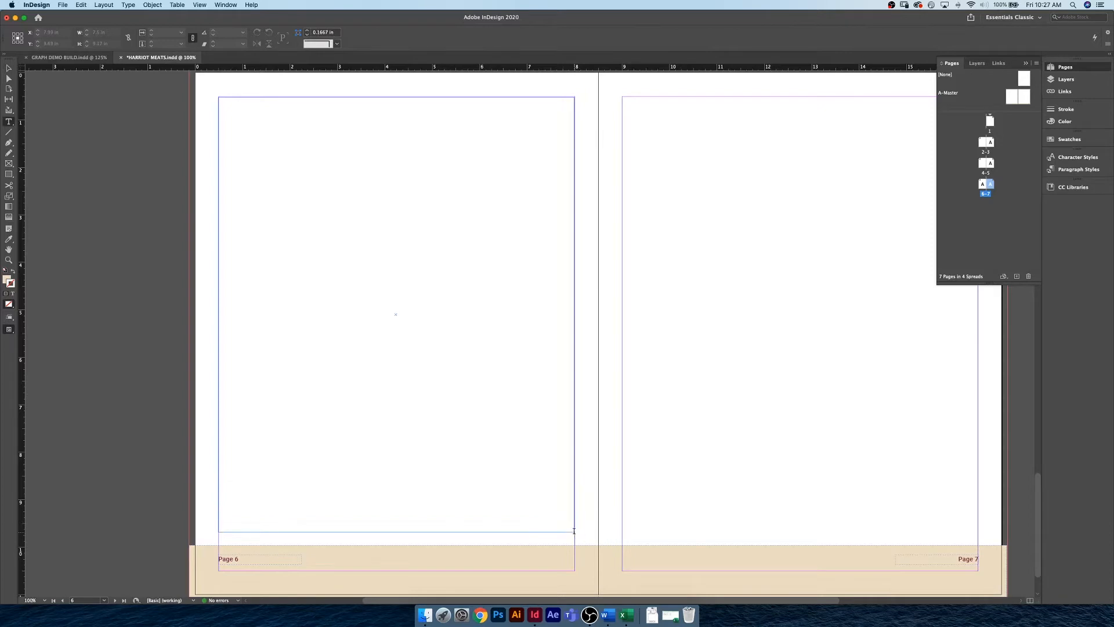
right_click(337, 297)
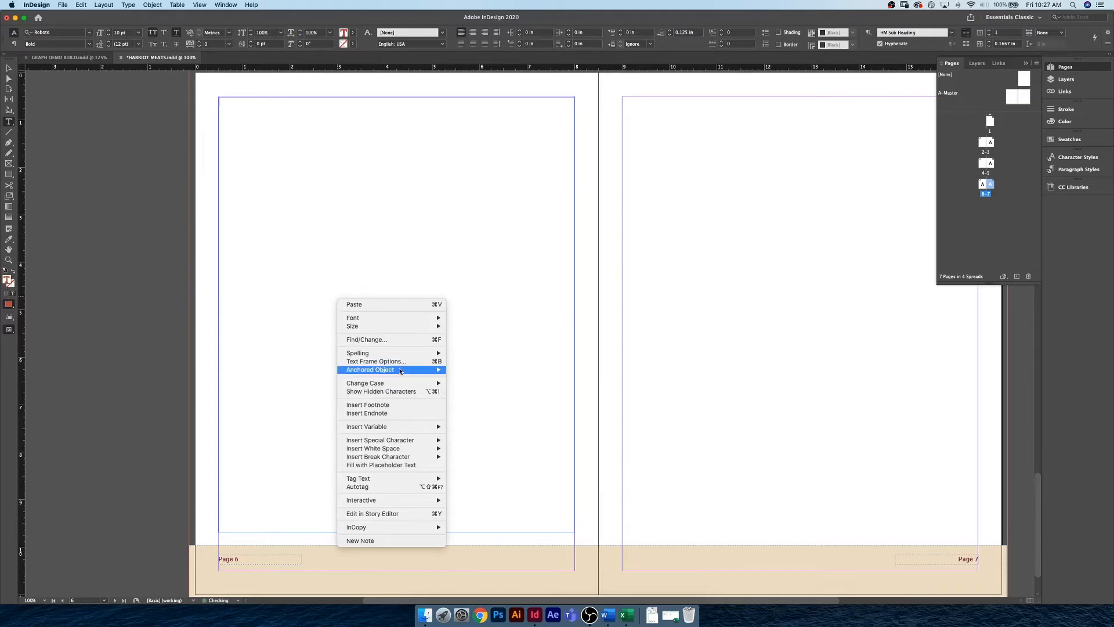
left_click(404, 466)
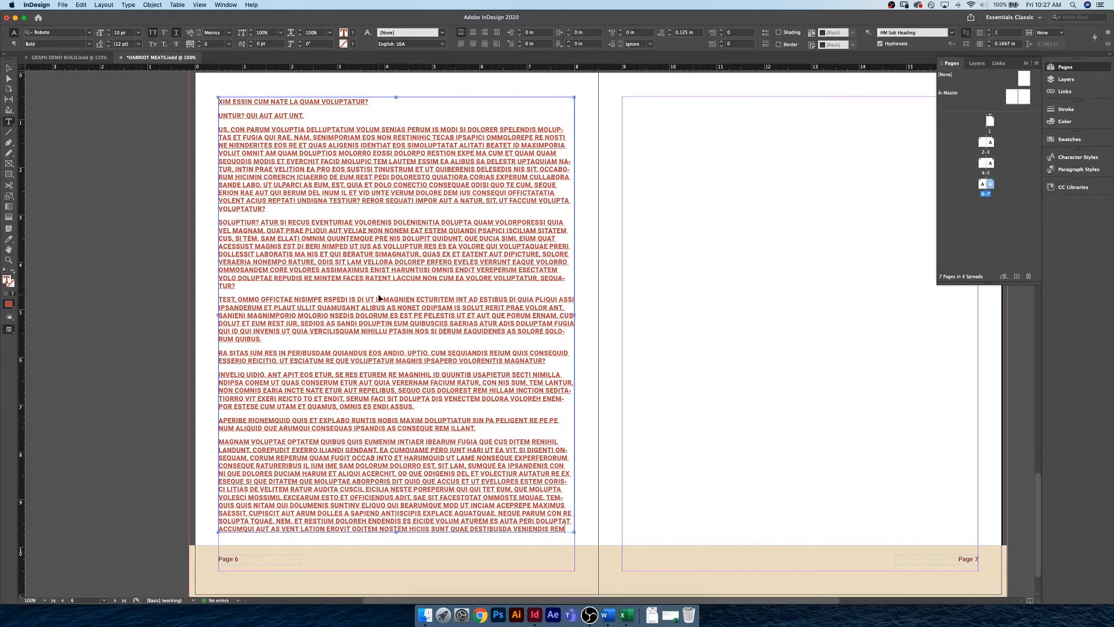
Apply the HM Body Copy paragraph style to all the placeholder text on page 6.
key("super+a")
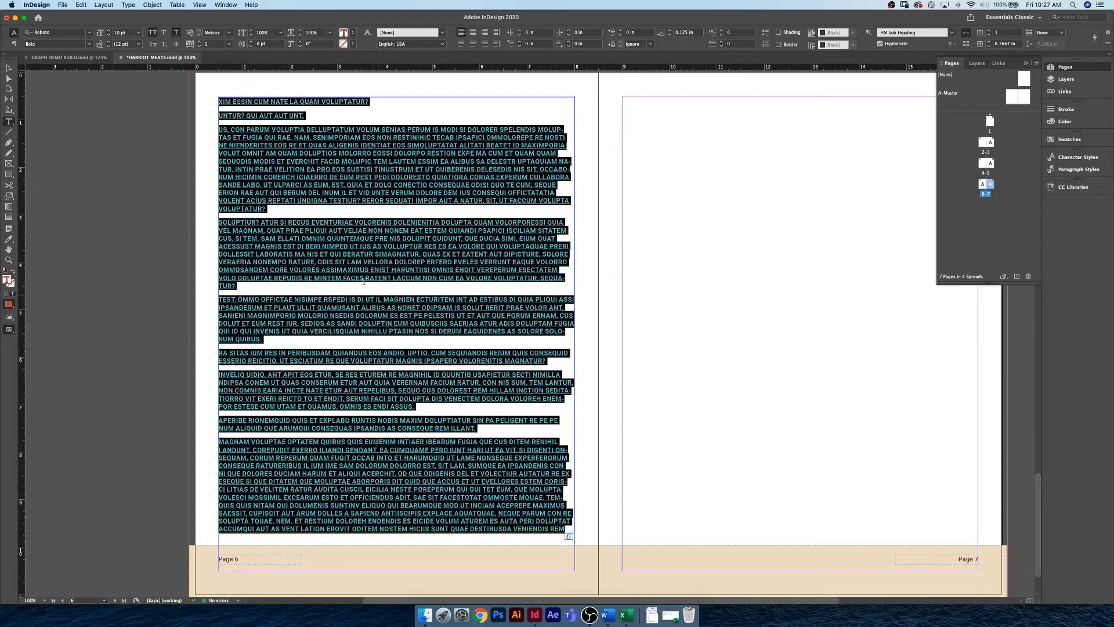
left_click(1078, 169)
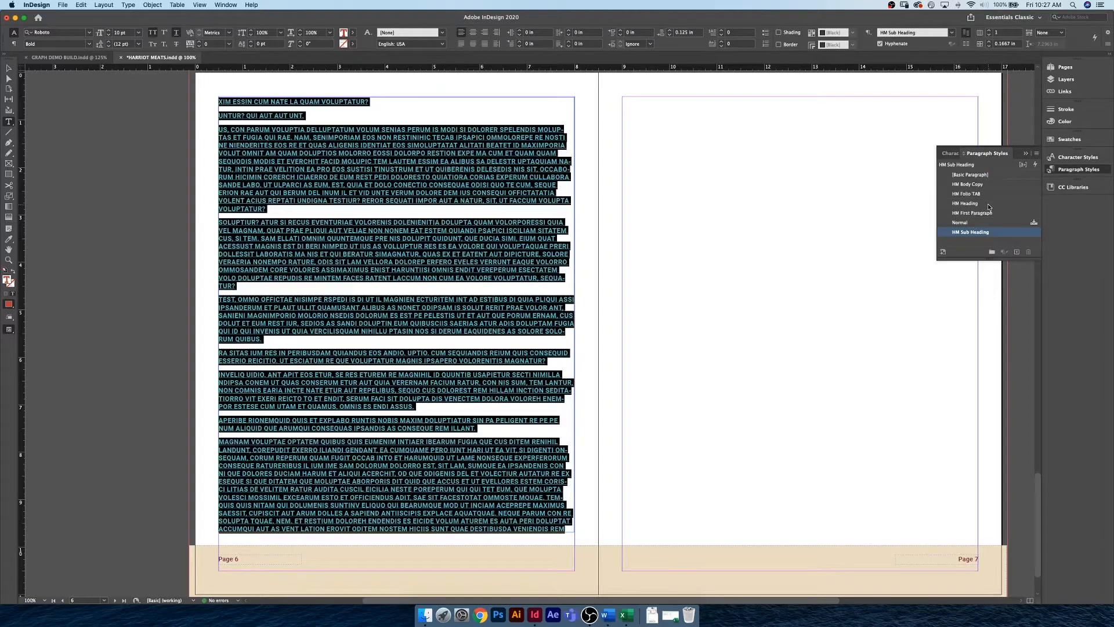
left_click(988, 184)
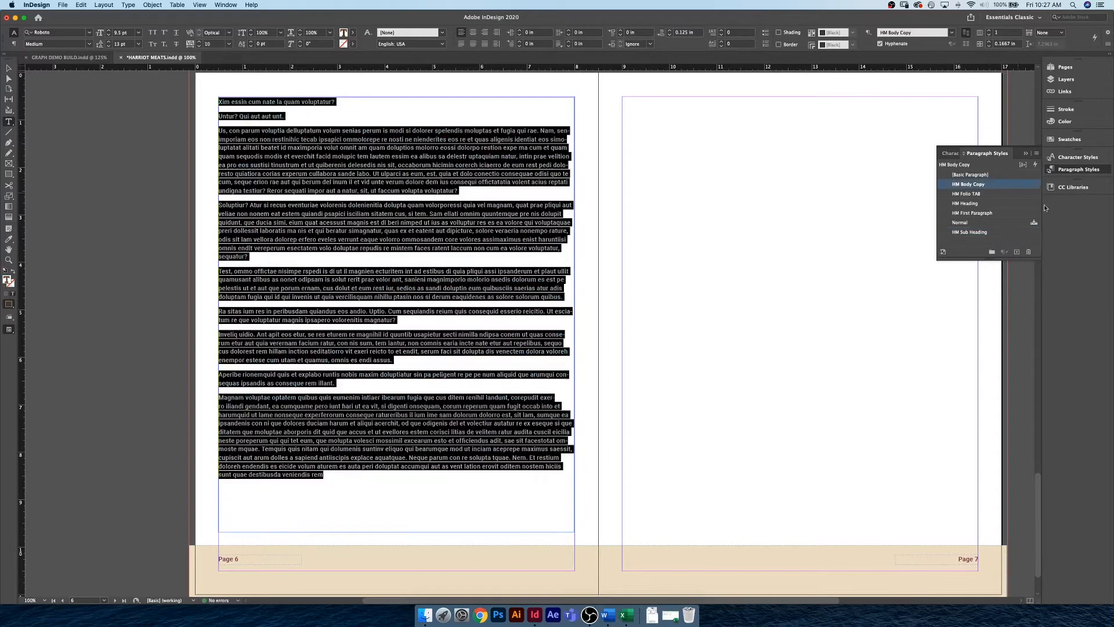
left_click(506, 221)
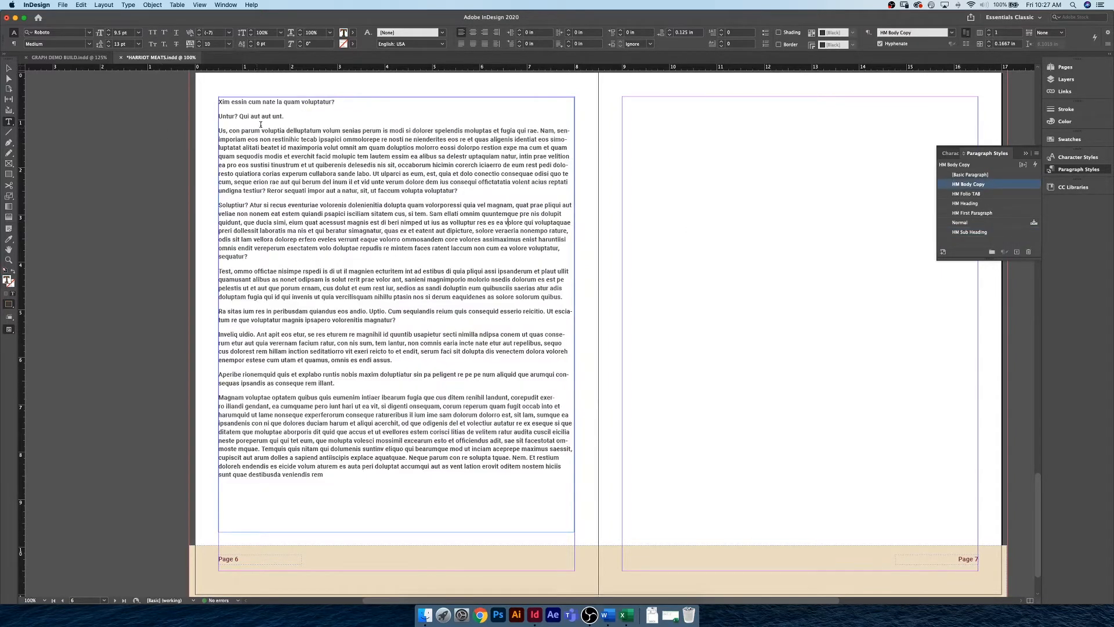
Divide the page 6 text frame into three columns and lower its top edge to a frame height of about 7.62 in.
right_click(285, 123)
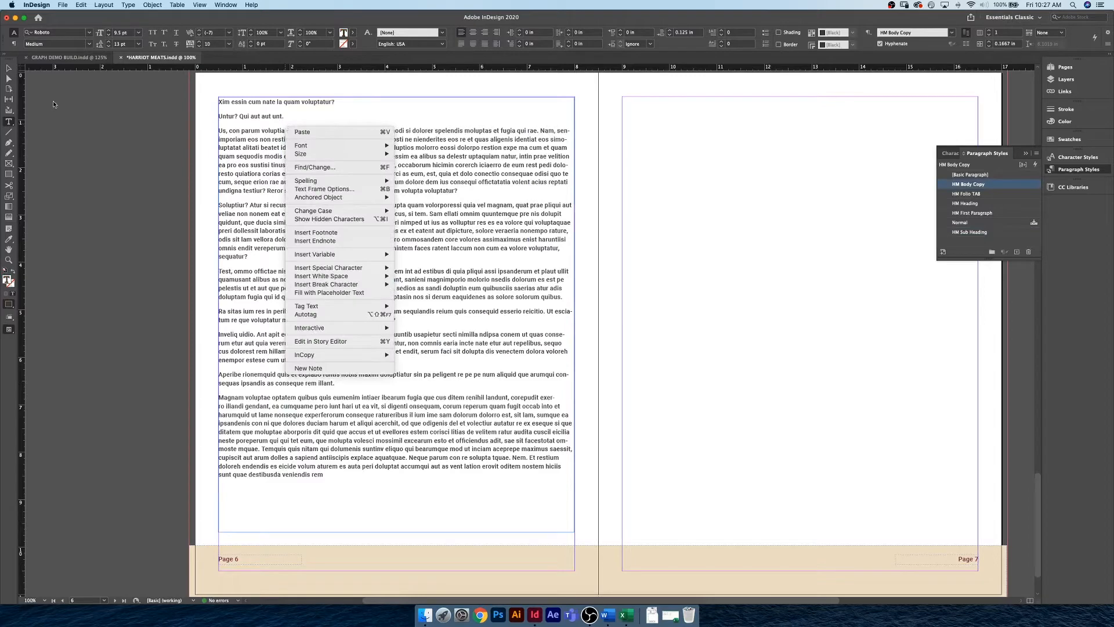
left_click(331, 188)
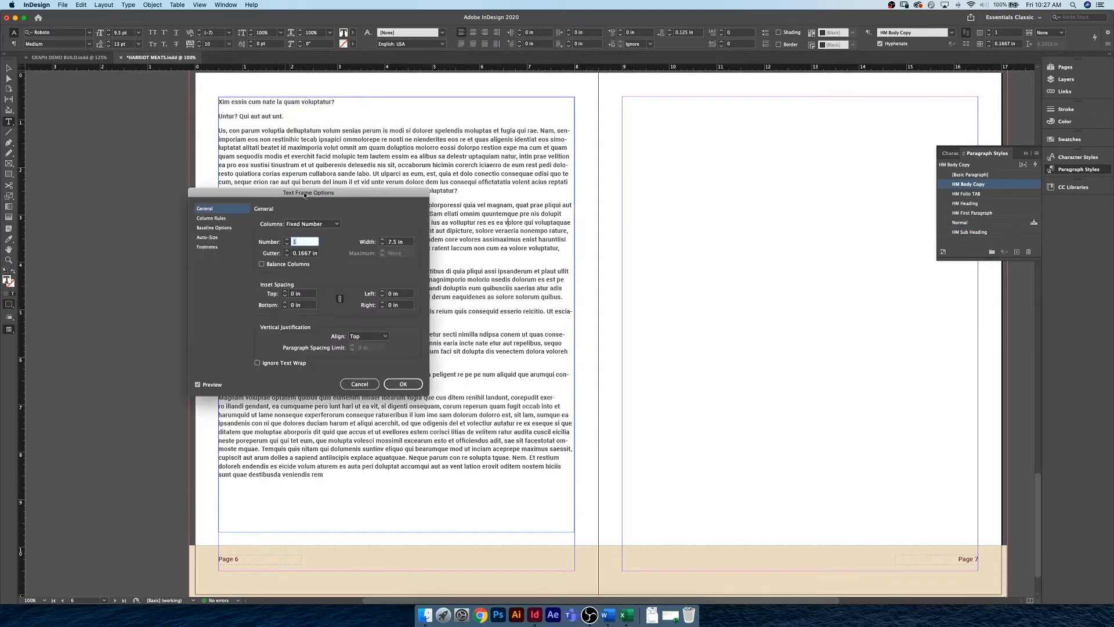
left_click_drag(306, 188, 710, 173)
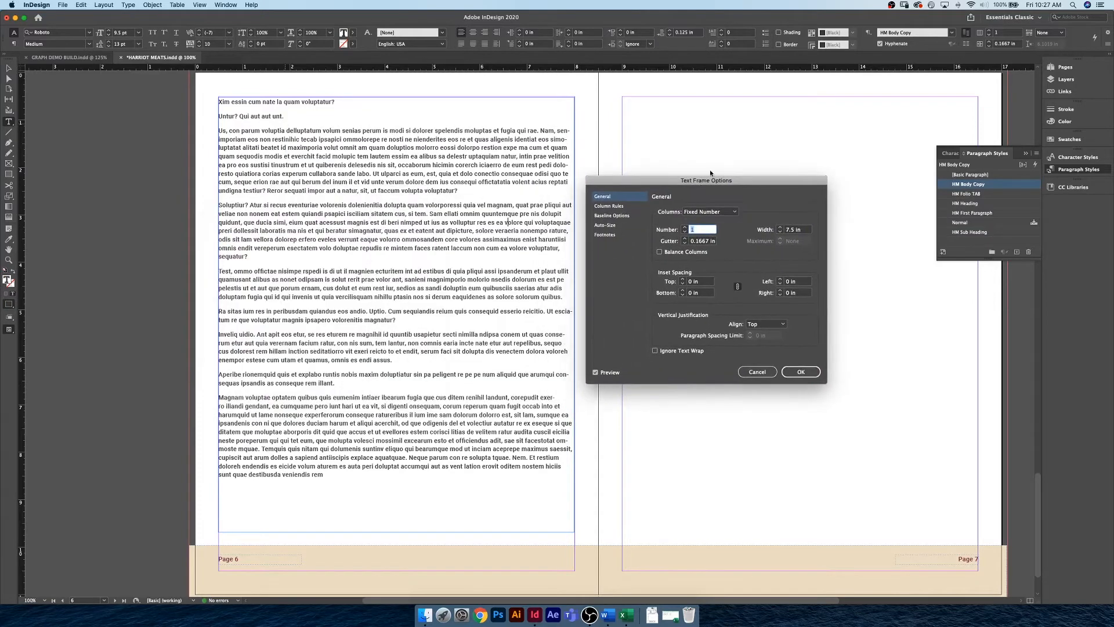
left_click(685, 227)
left_click(685, 227)
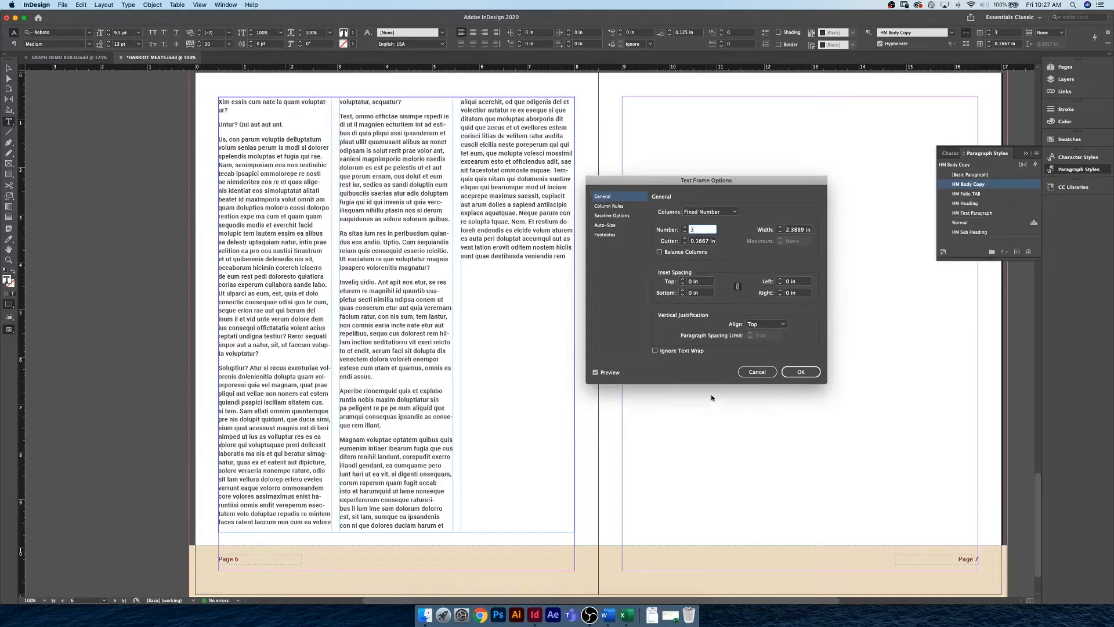
left_click(801, 373)
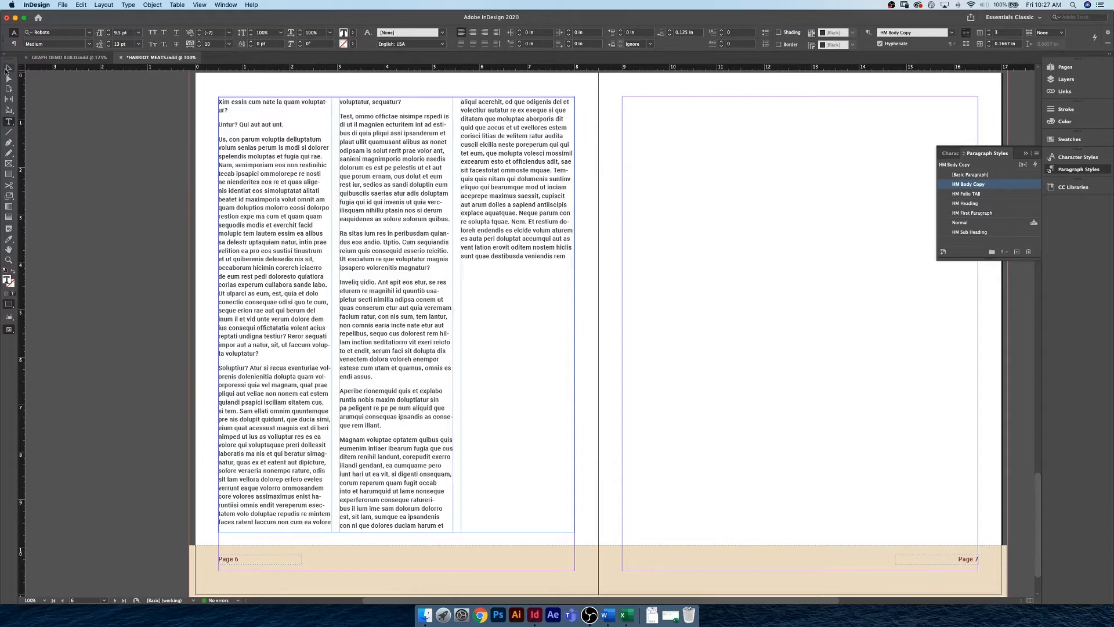
key("Escape")
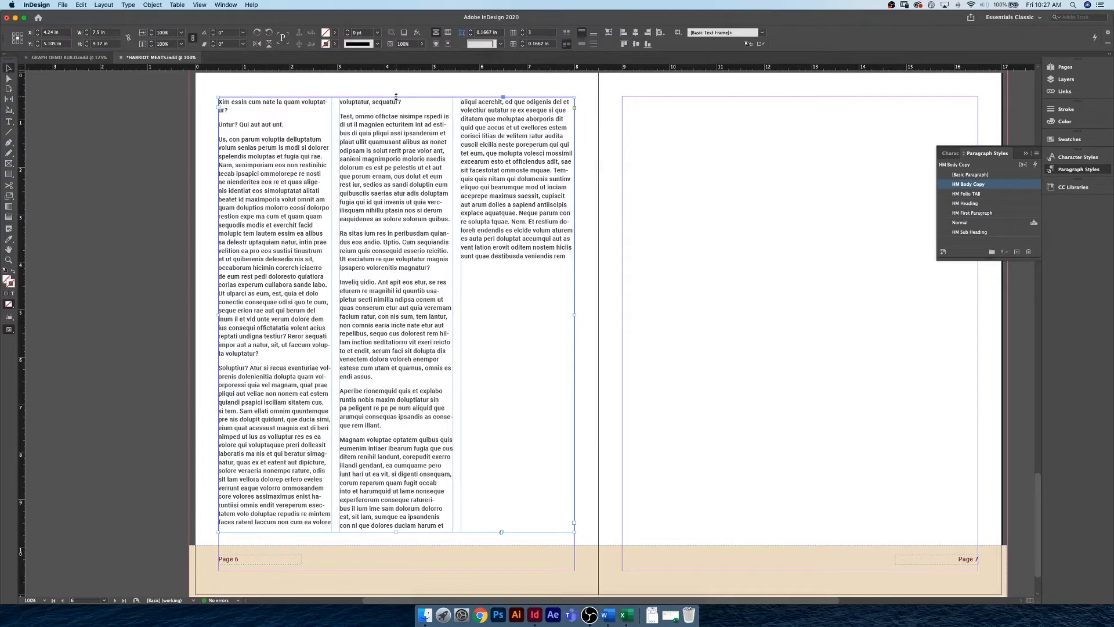
left_click_drag(397, 154, 397, 172)
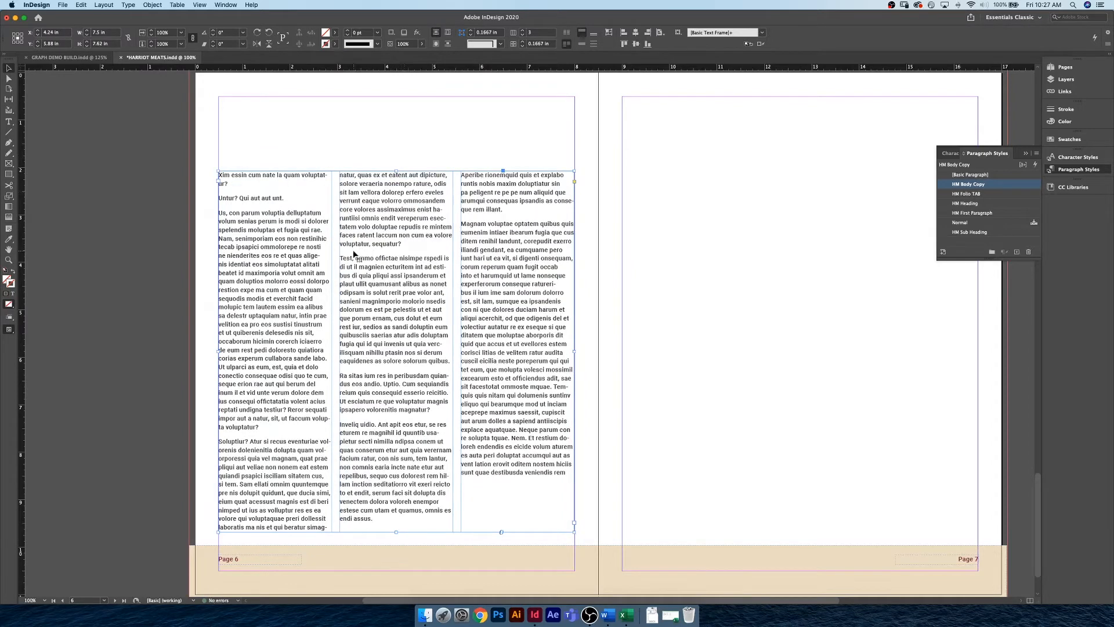
Insert the line "Financial Outlook" above the middle column's "Test, ommo" paragraph and apply the HM Sub Heading paragraph style to it.
double_click(349, 251)
double_click(347, 253)
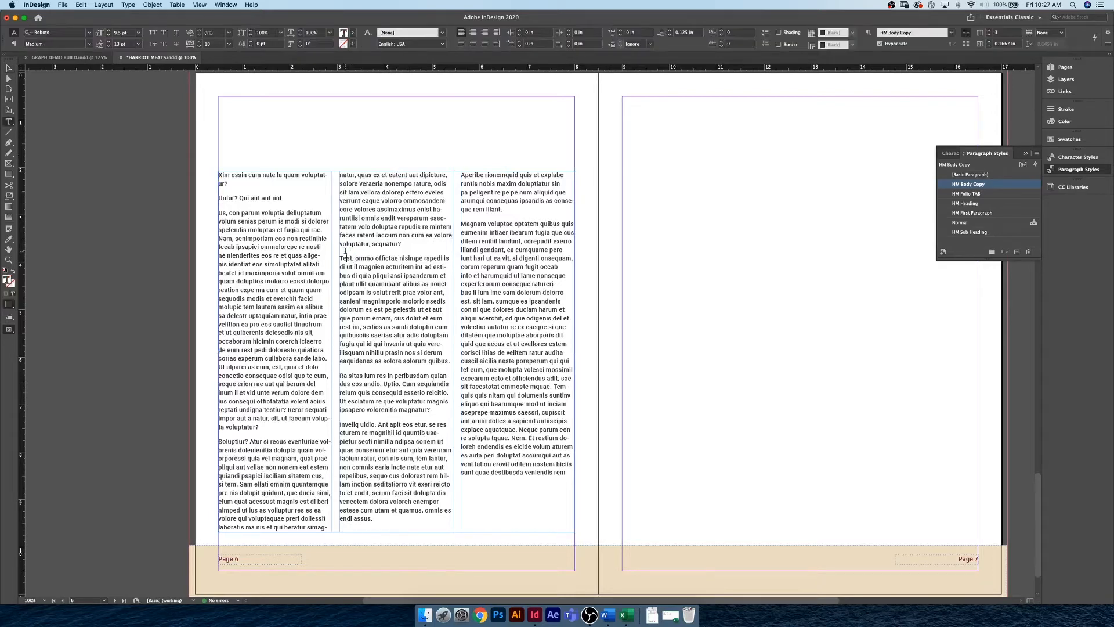
left_click(351, 253)
key("Return")
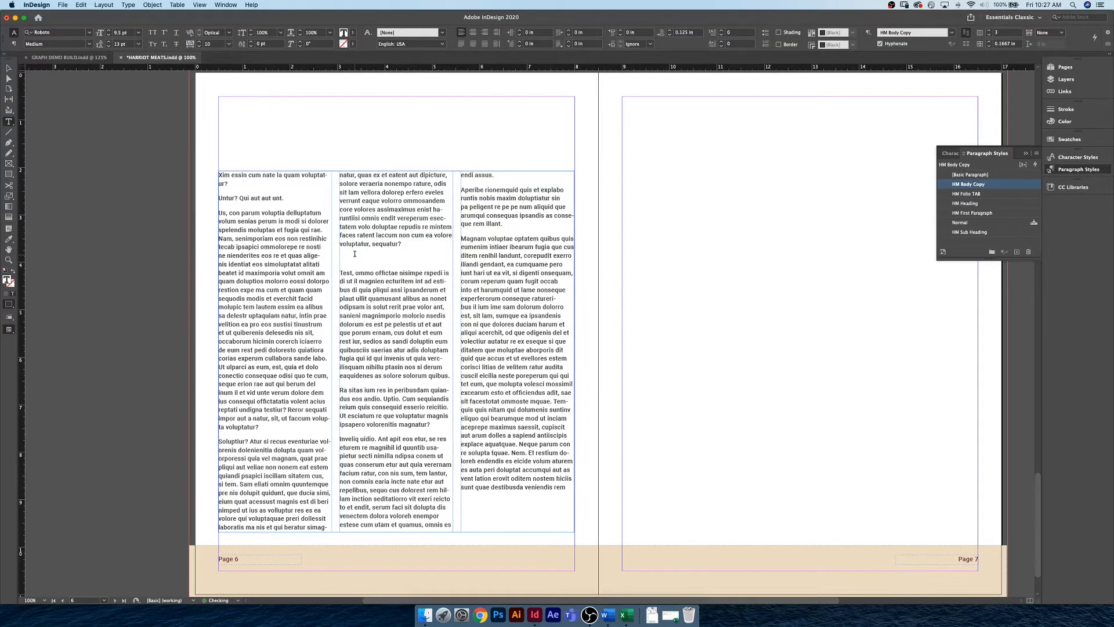
type("Financial Outlook")
left_click_drag(393, 258, 339, 257)
left_click(975, 233)
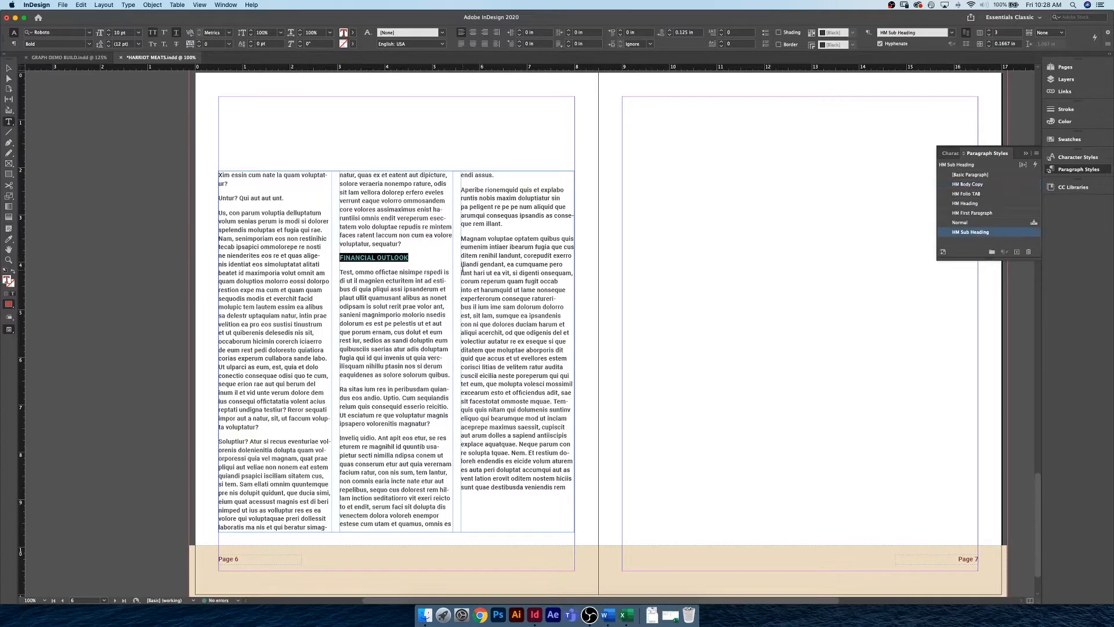
left_click(423, 258)
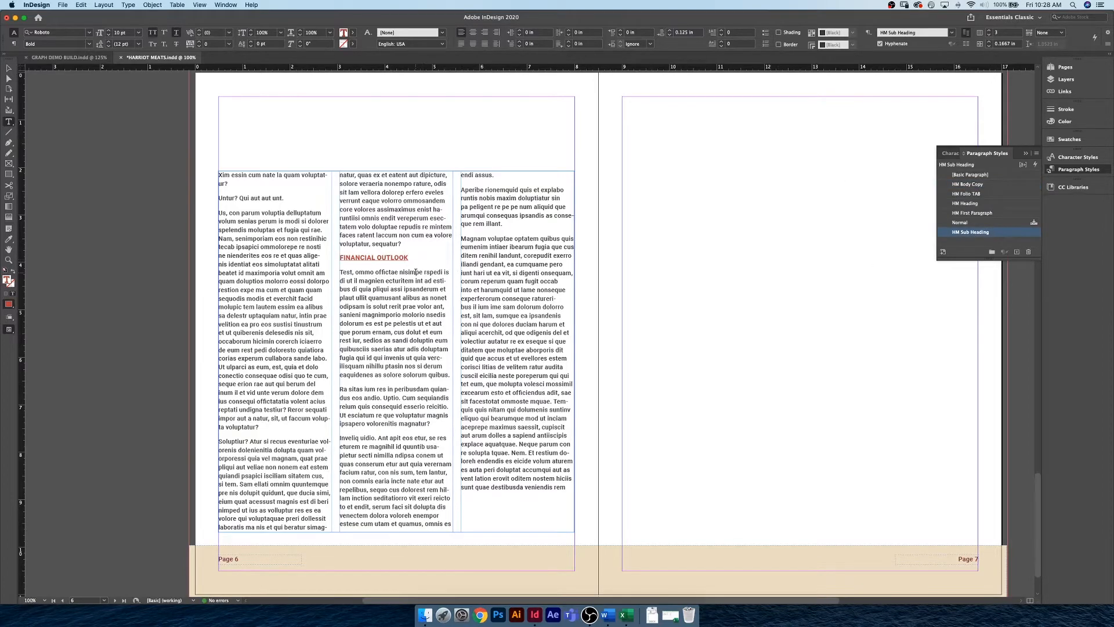
Split the paragraph under the Financial Outlook subheading after "prae volor ant," and place the text cursor in a new empty paragraph there.
left_click(446, 307)
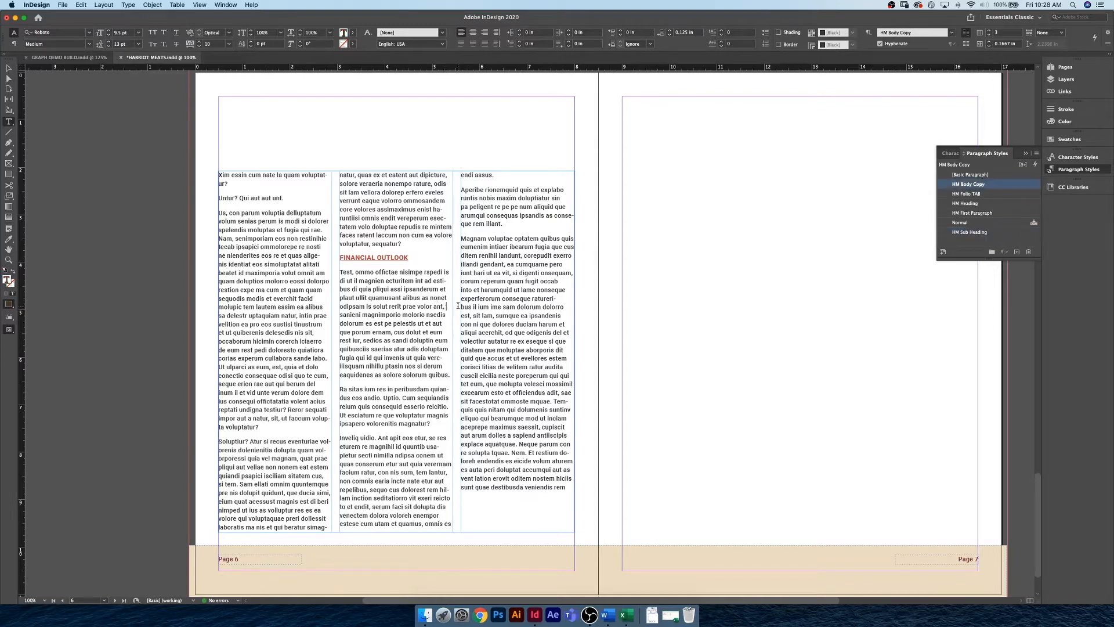
key("Return")
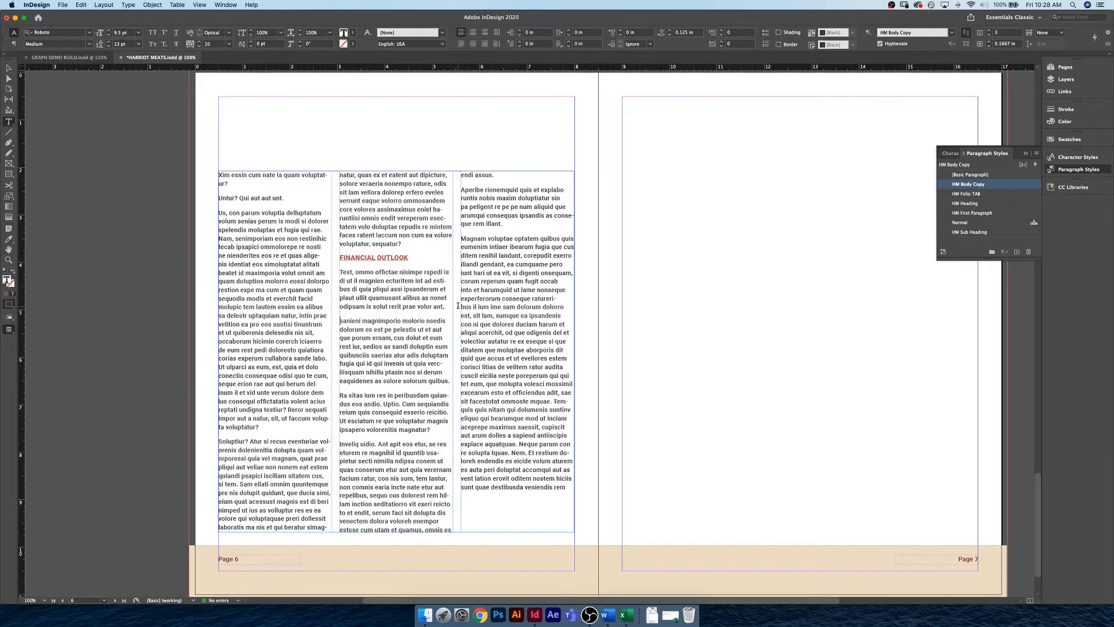
key("Return")
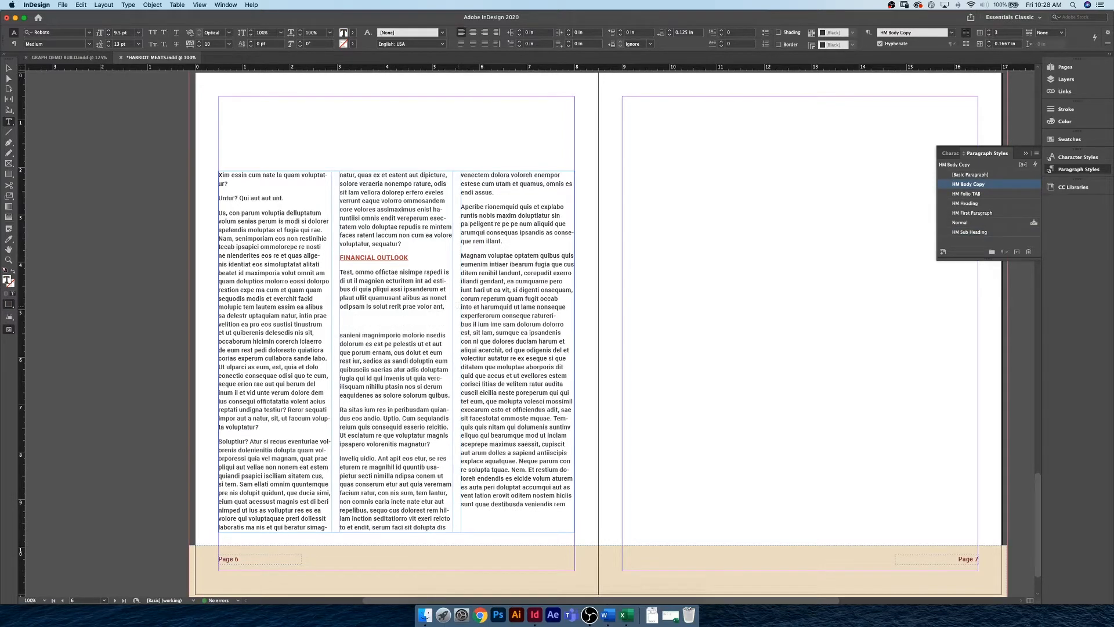
left_click(377, 323)
Show the hidden characters so the empty paragraph under the Financial Outlook text can be located.
left_click(177, 6)
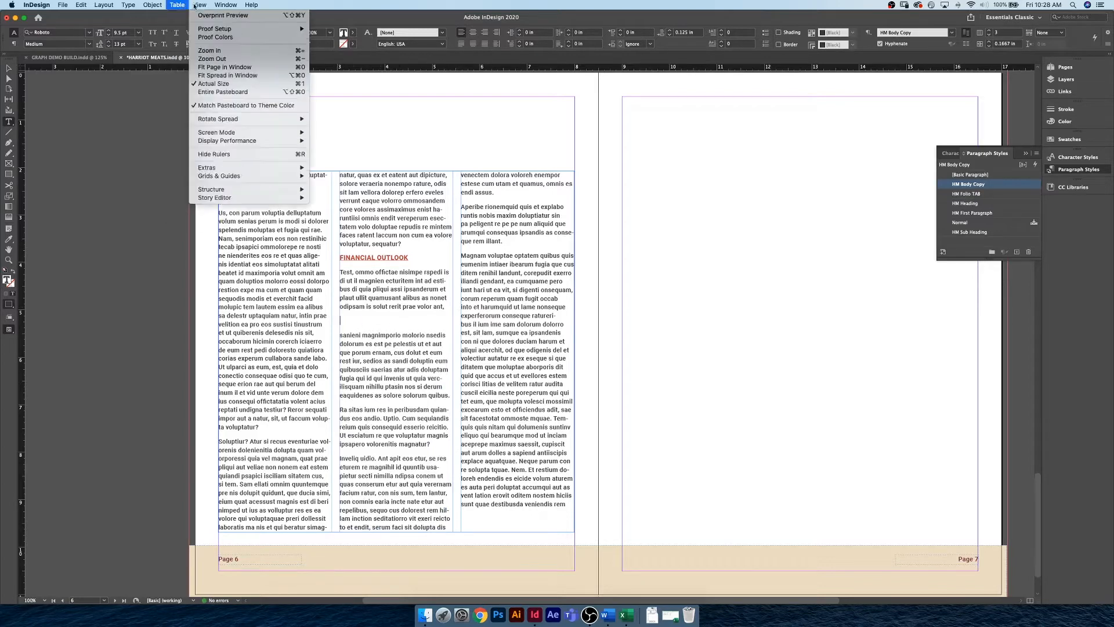
mouse_move(129, 4)
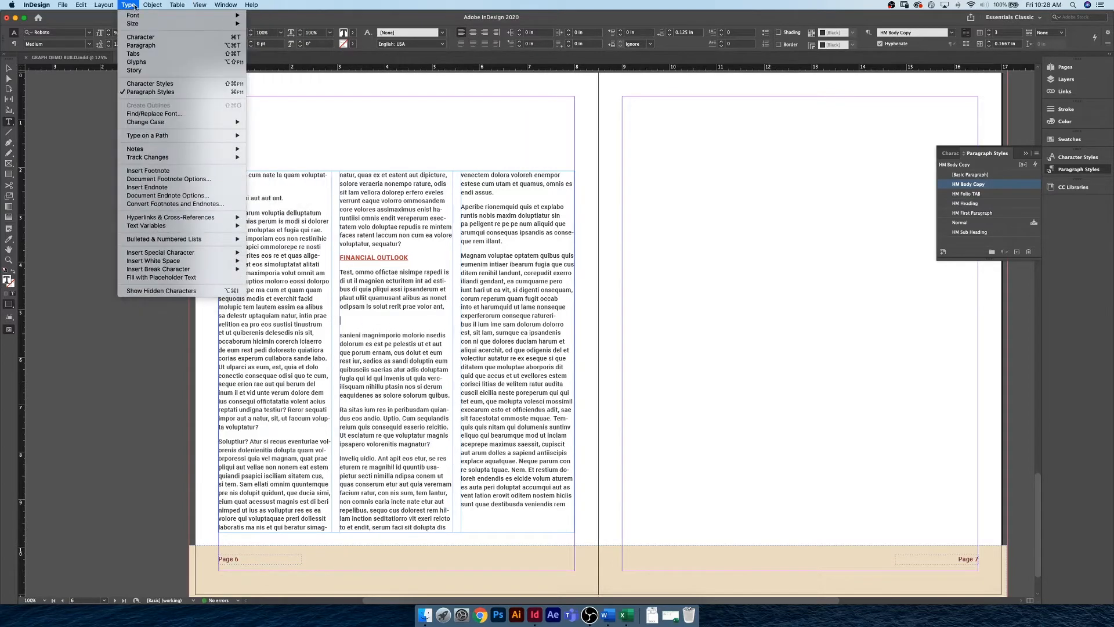
left_click(195, 291)
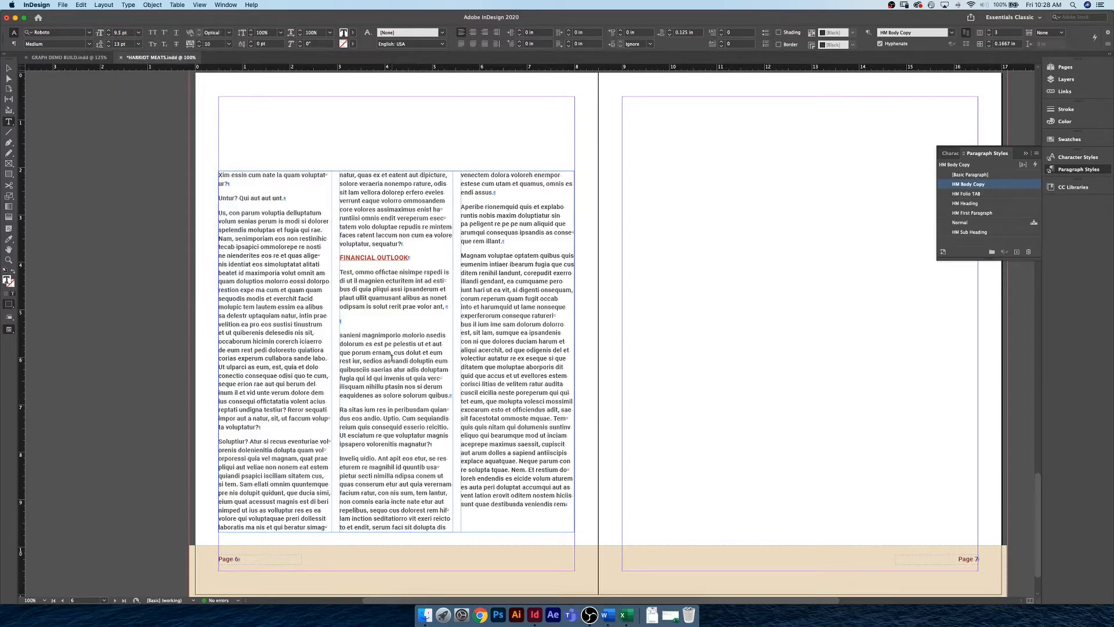
right_click(341, 321)
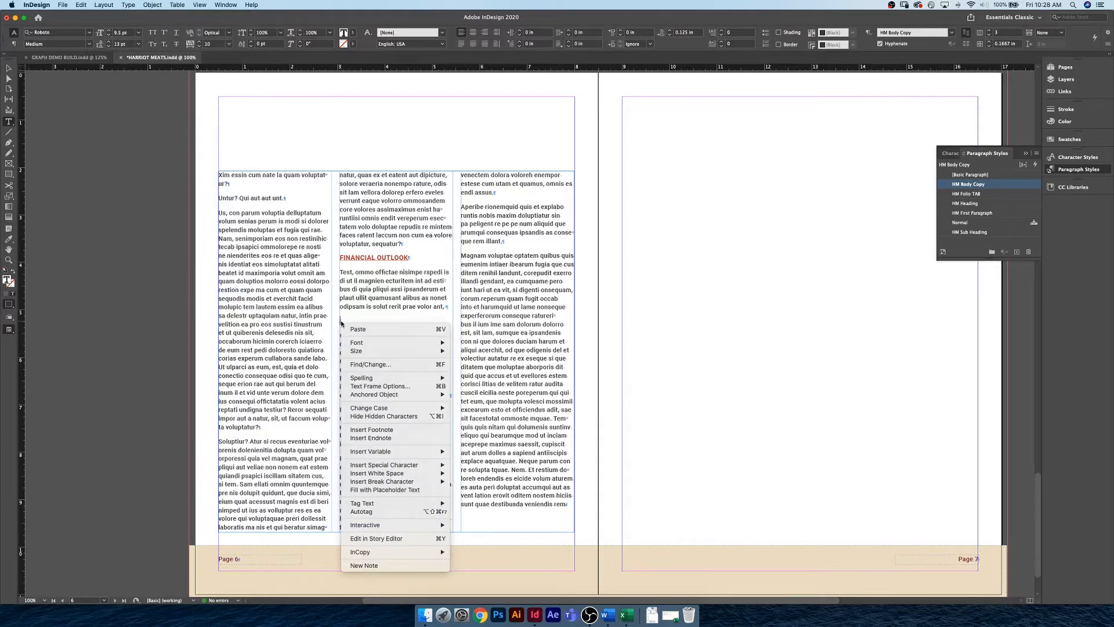
left_click(385, 489)
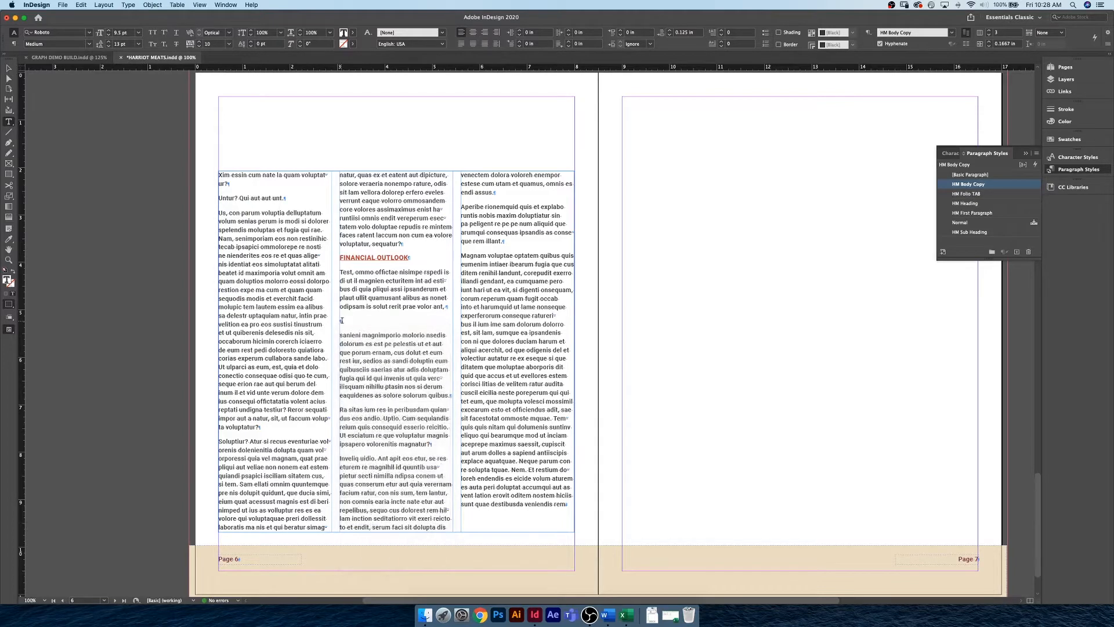
Insert a table with 5 body rows and 2 columns in the empty paragraph under the Financial Outlook text.
left_click(177, 4)
left_click(183, 16)
left_click_drag(421, 289, 577, 226)
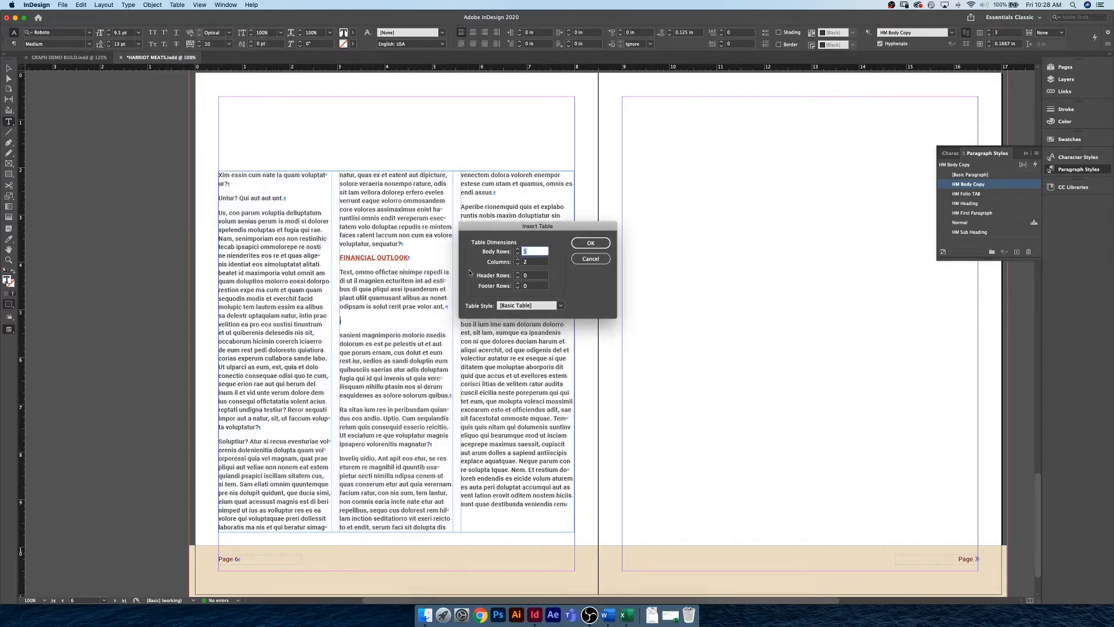
type("3")
left_click(532, 261)
type("3")
type("3")
double_click(529, 253)
left_click_drag(529, 262, 520, 262)
type("2")
left_click(582, 244)
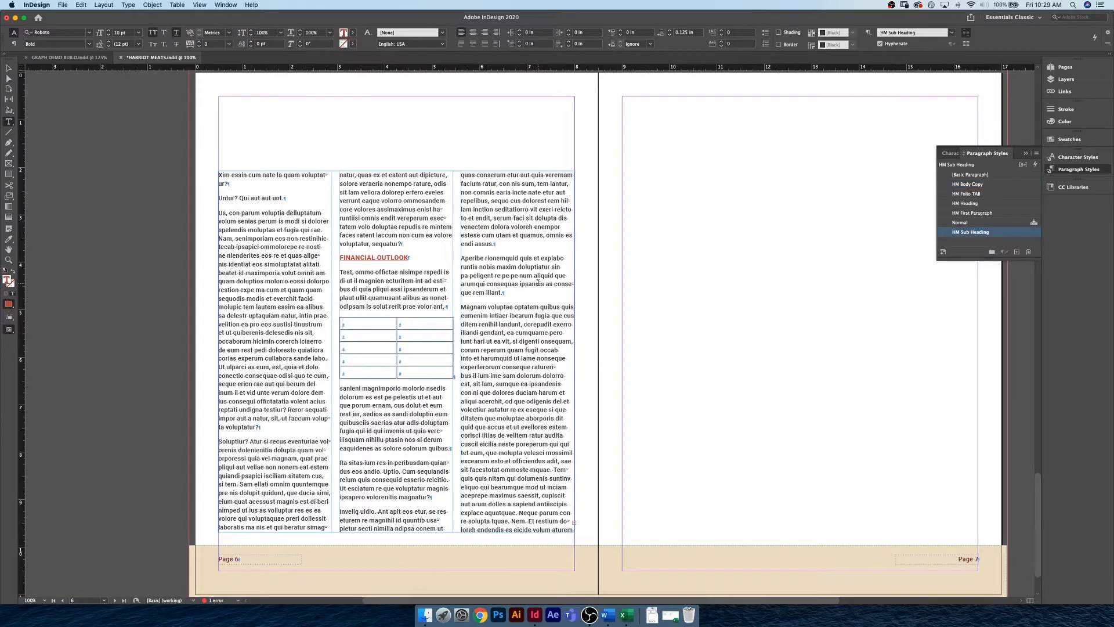
Enter "Quarterly Outlook" in the table's first cell and apply the HM Body Copy paragraph style to it.
type("QUARTERLY OUTLOOK")
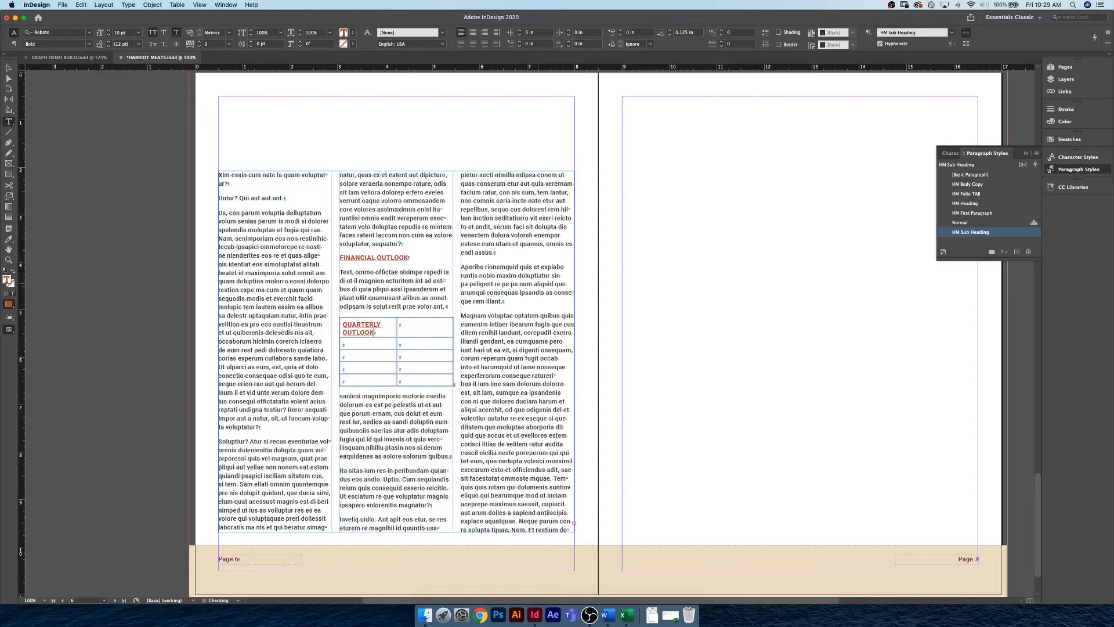
key("super+a")
left_click(995, 184)
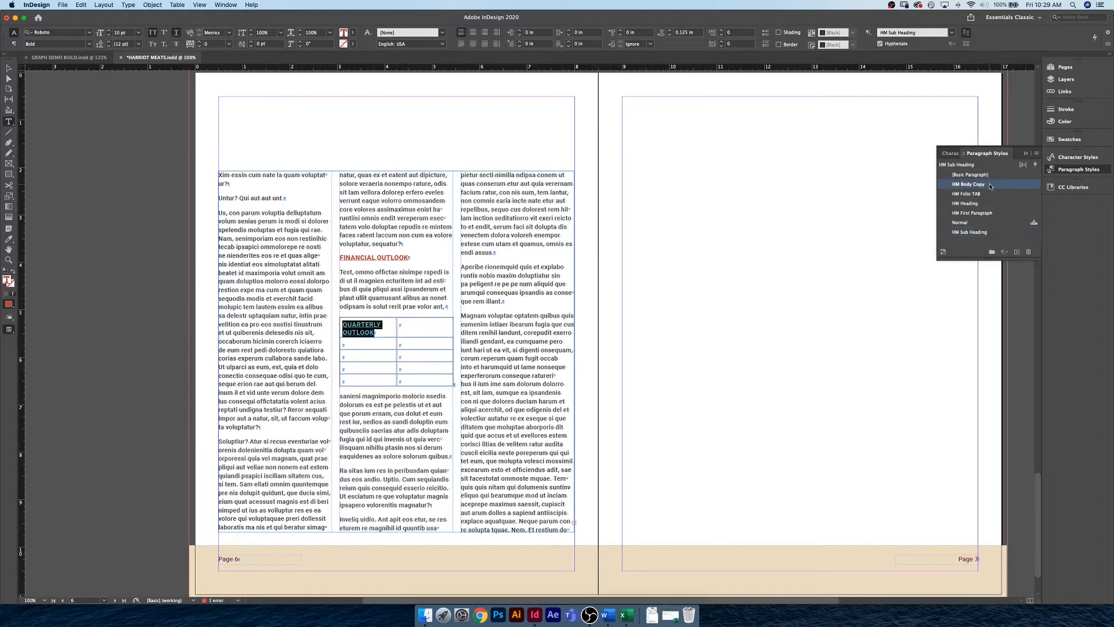
left_click(378, 323)
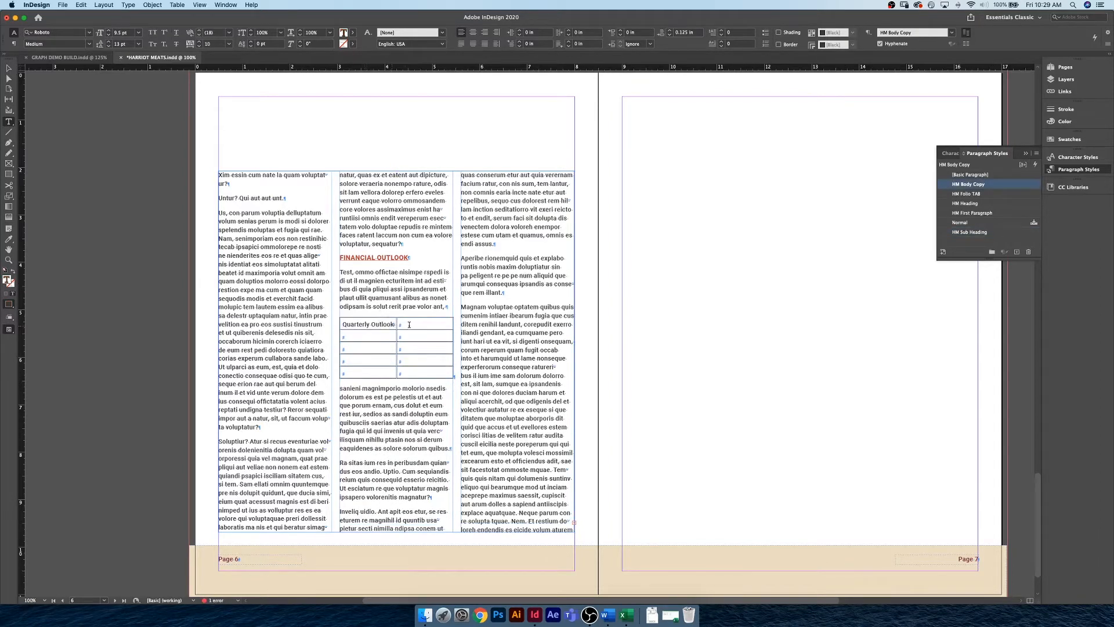
Merge the two cells of the table's first row into one heading cell.
left_click_drag(400, 324, 355, 324)
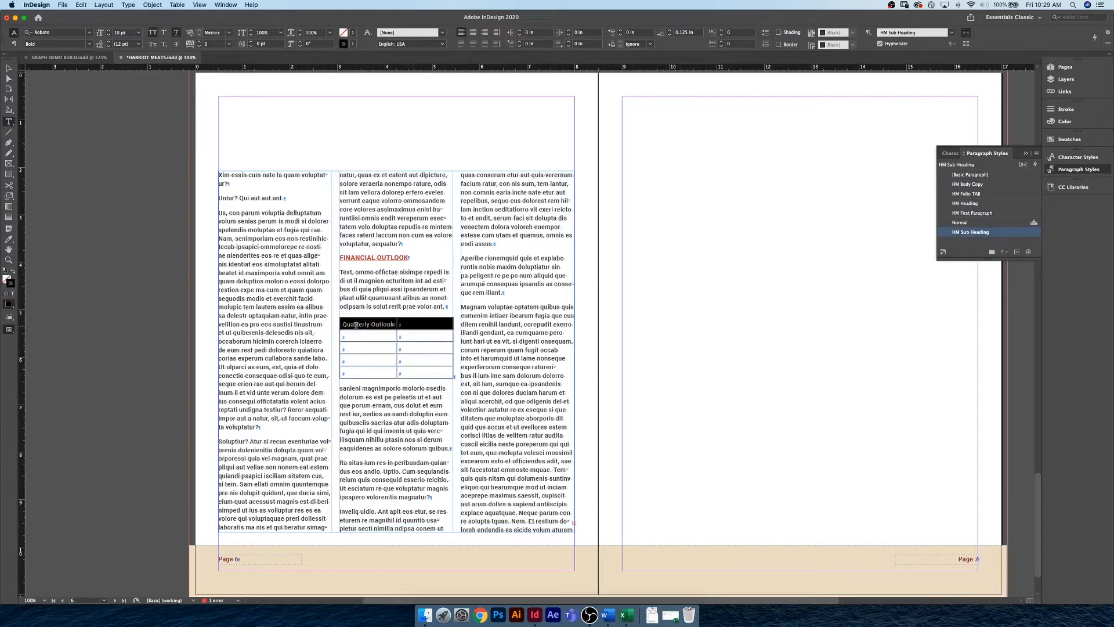
left_click(390, 323)
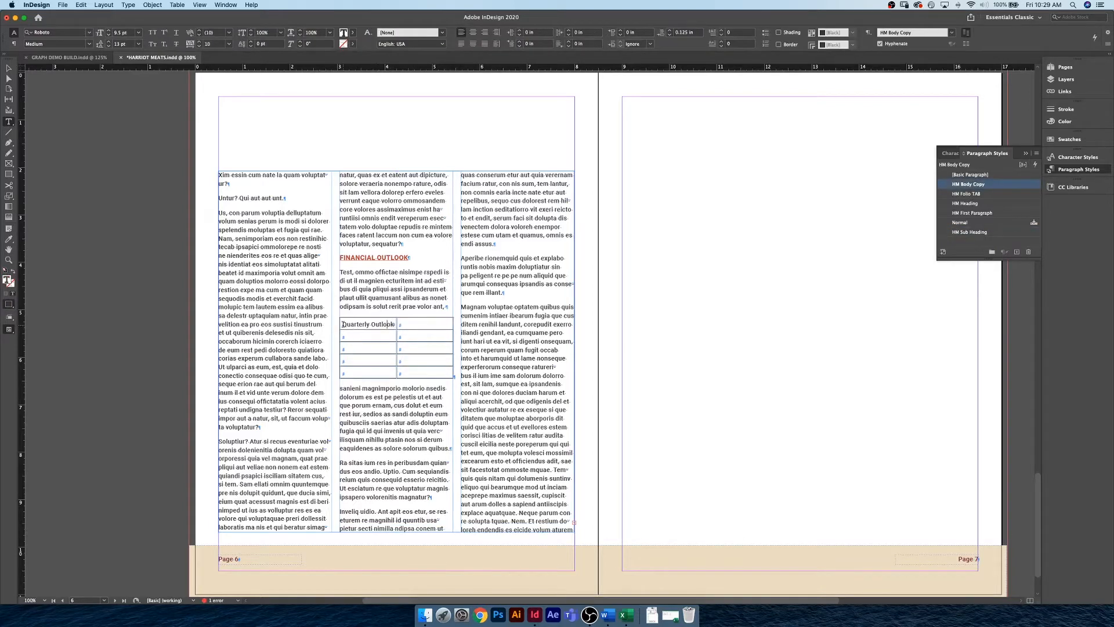
left_click_drag(343, 325, 397, 325)
left_click(404, 324)
left_click_drag(423, 323, 376, 324)
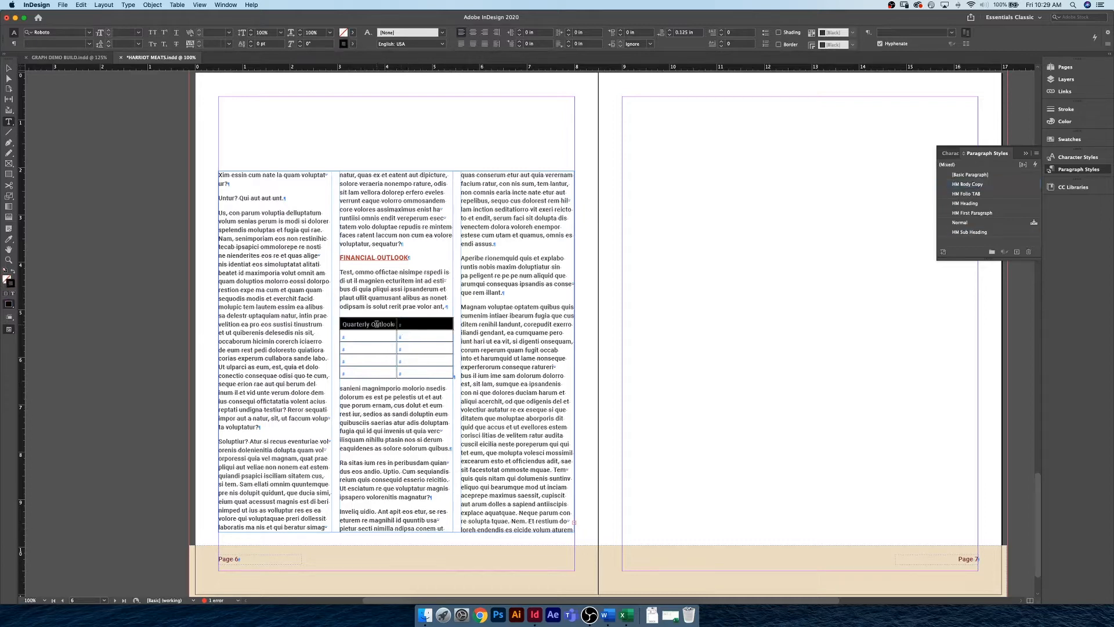
left_click(427, 324)
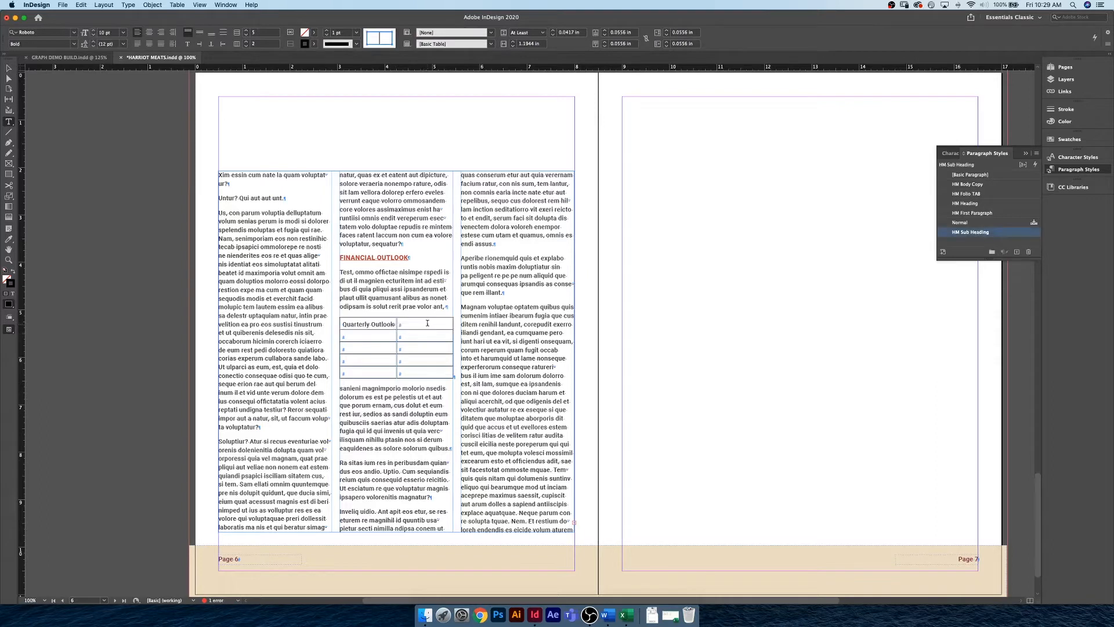
left_click_drag(417, 324, 377, 323)
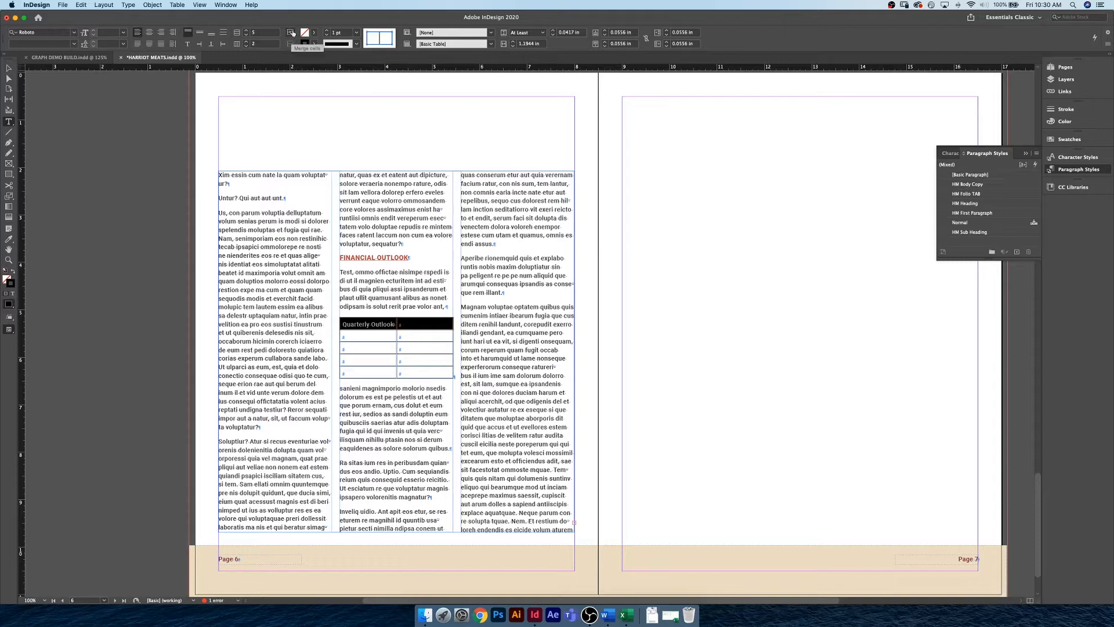
left_click(291, 33)
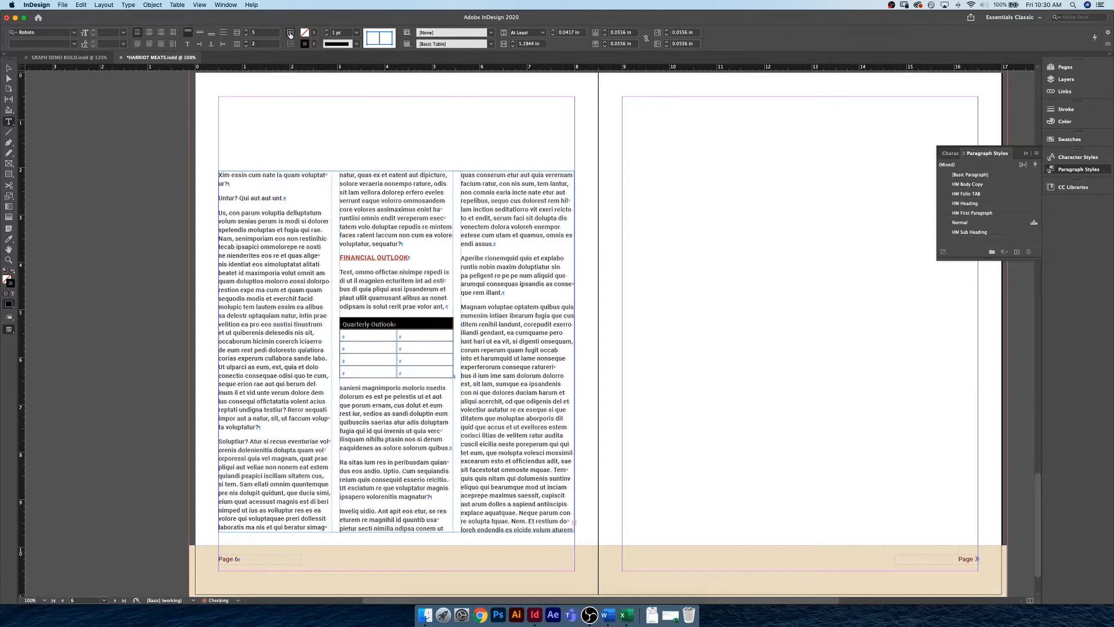
Enter "Q1" in the first cell below the merged heading and apply the HM Body Copy paragraph style to the whole table.
left_click(385, 324)
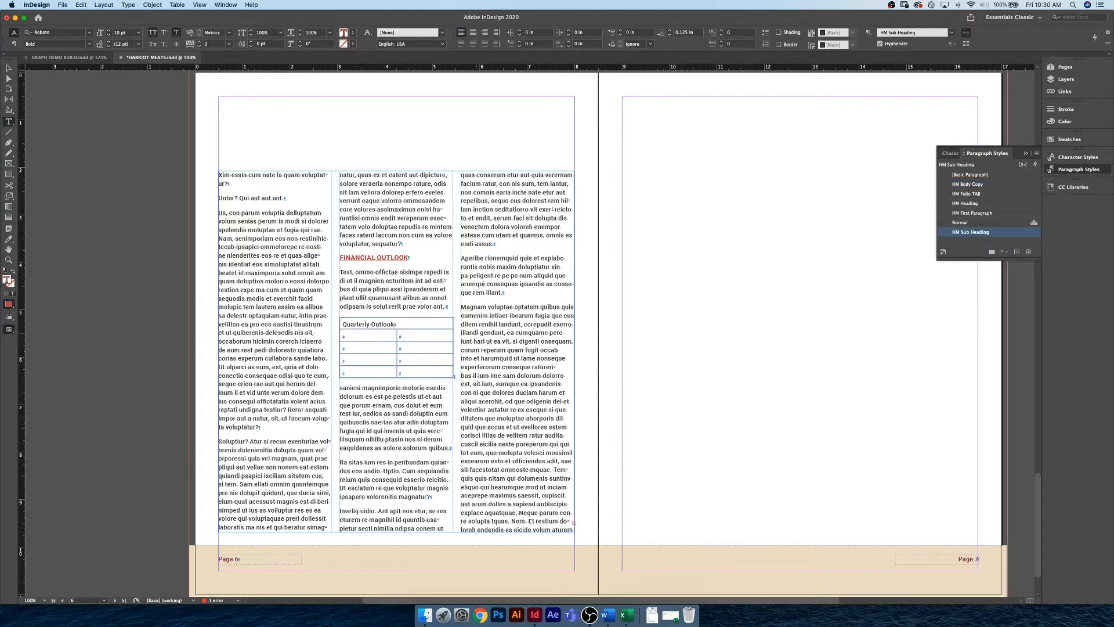
type("Q1")
left_click(337, 314)
left_click(358, 336)
left_click(337, 315)
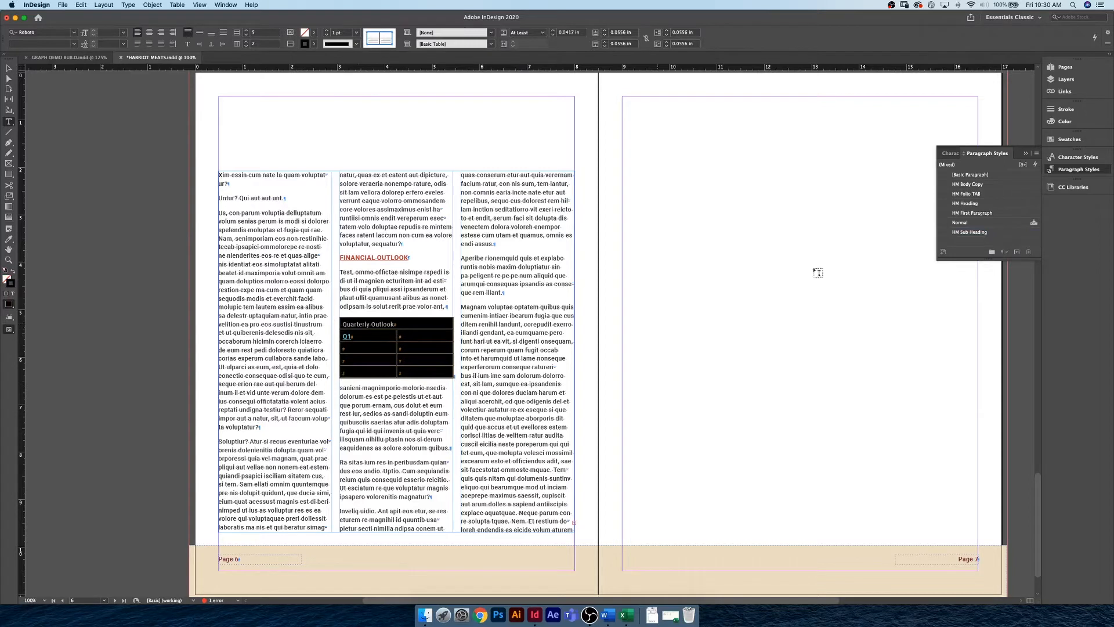
left_click(977, 183)
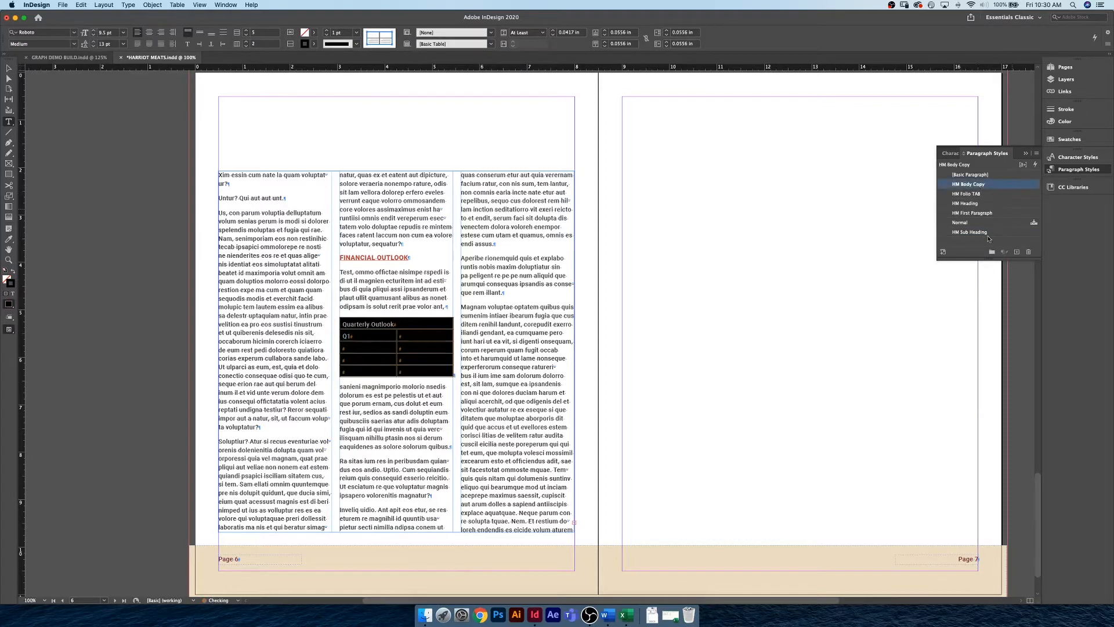
Enter Q2, Q3 and Q4 in the remaining cells of the table's first column.
left_click(377, 338)
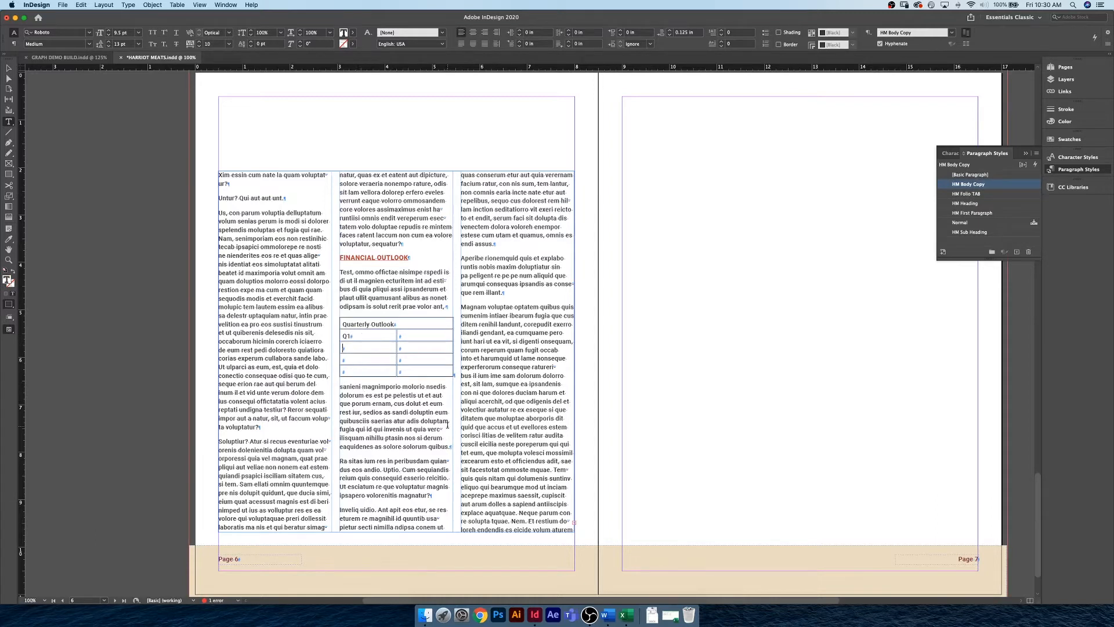
type("Q2")
key("Tab")
type("Q3")
type("Q4")
Fill the second column with $18,902 for Q1, $23,345 for Q2, $30,632 for Q3 and $23,897 for Q4.
type("$")
type("18,902")
left_click(414, 349)
type("$23,345")
left_click(405, 358)
type("$30")
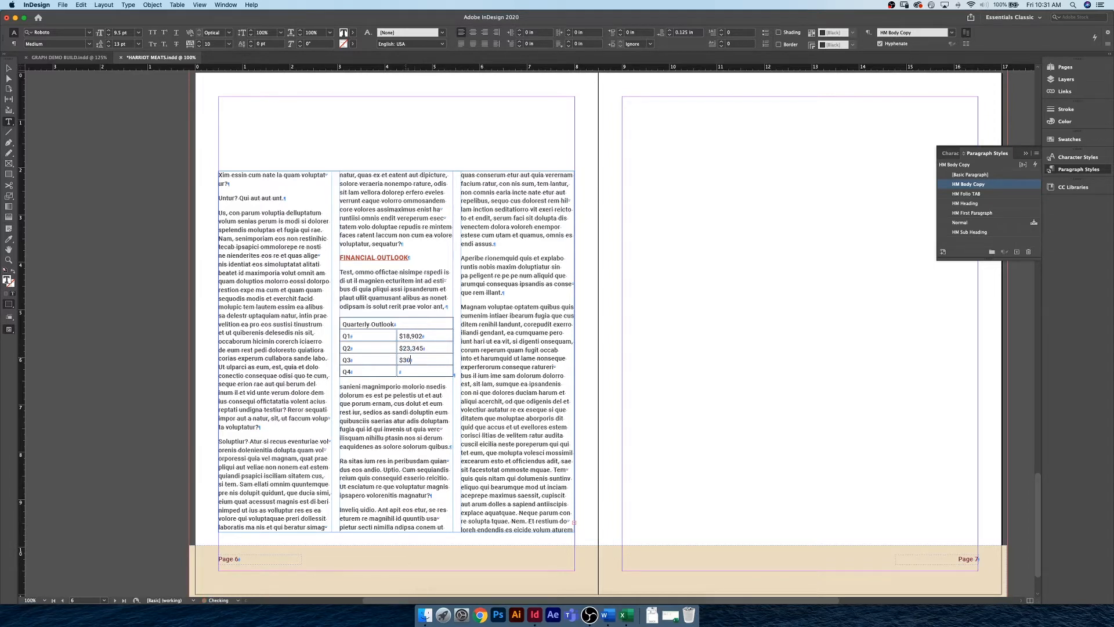
type(",45")
key("BackSpace")
key("BackSpace")
key("BackSpace")
type(",632")
type("$")
type("23,897")
Deselect the table and preview it enlarged, without frame edges or hidden characters.
left_click(428, 337)
key("Escape")
key("super+equal")
key("super+equal")
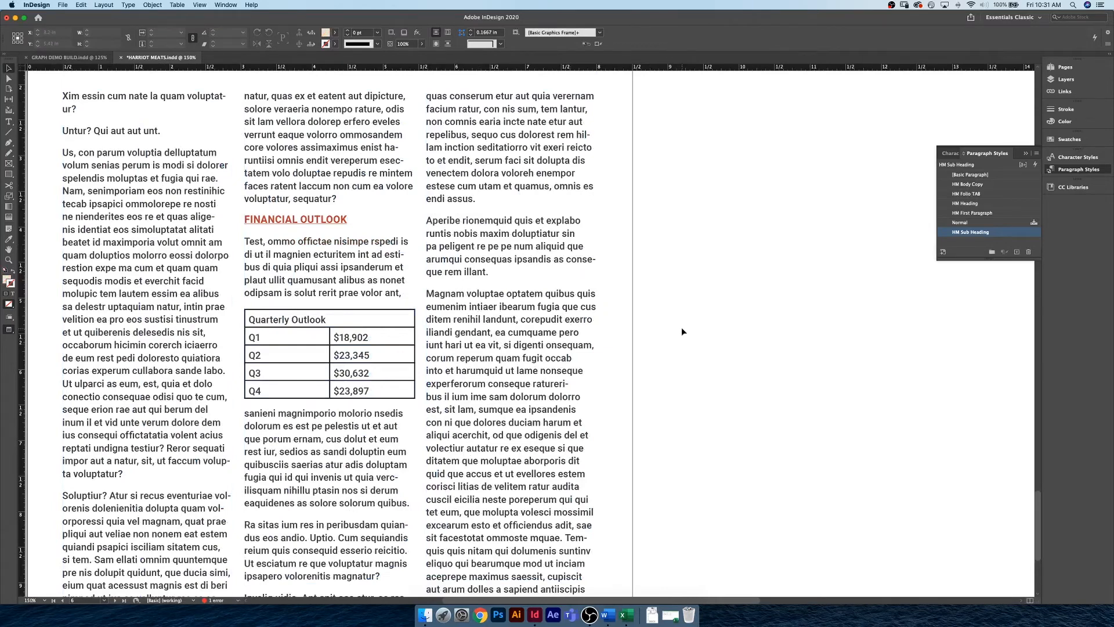
key("super+minus")
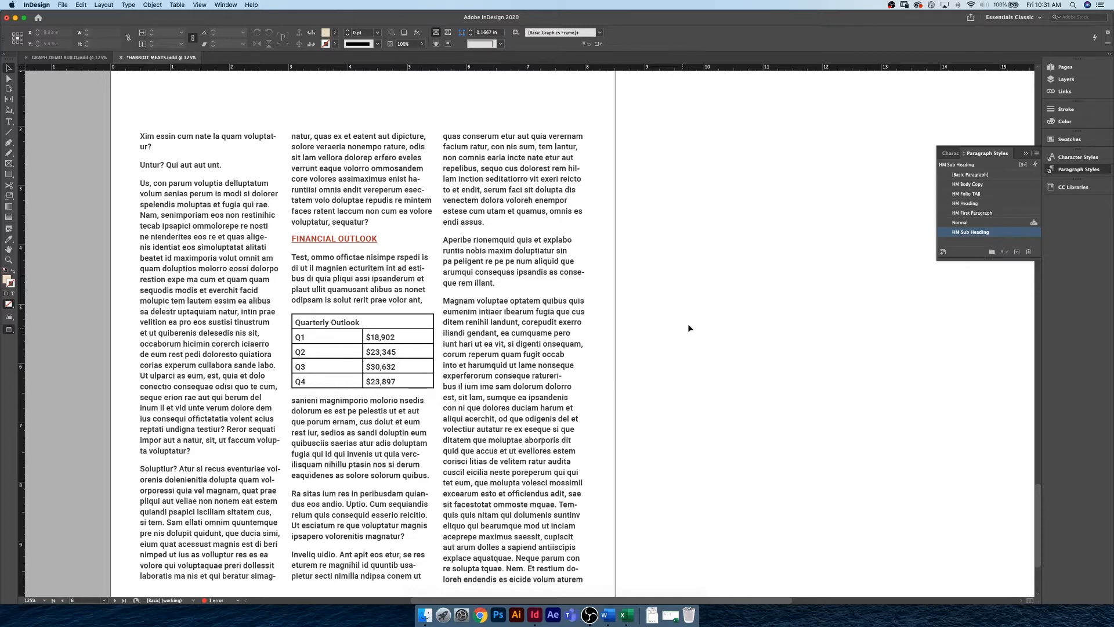
Place the text cursor in the Quarterly Outlook cell and bring up the table styles beside the text.
left_click(370, 324)
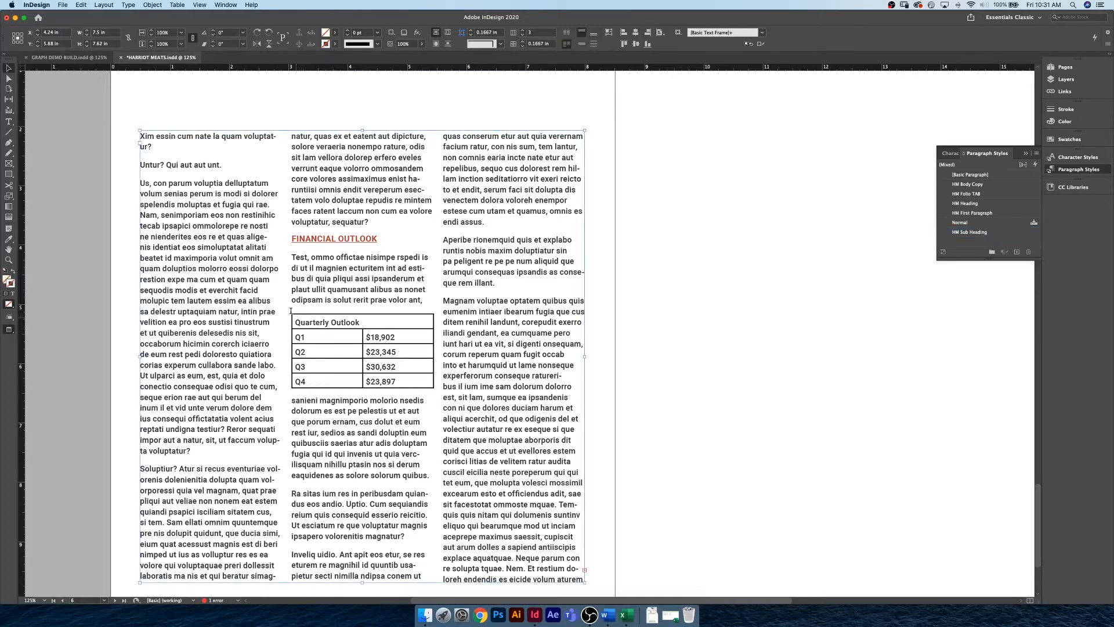
double_click(305, 322)
double_click(319, 323)
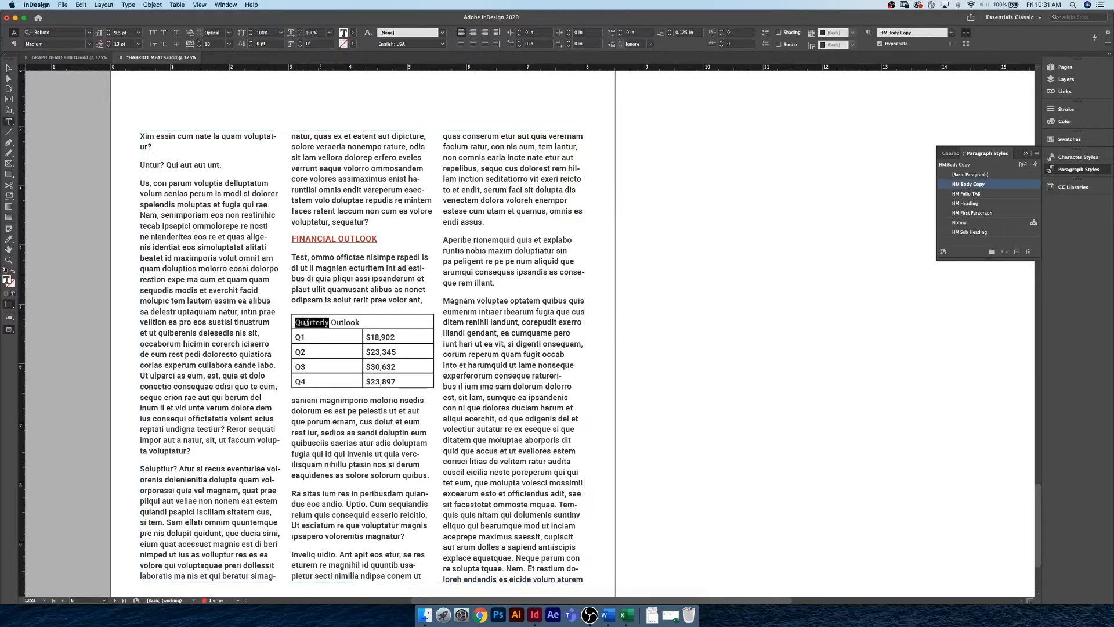
left_click(342, 322)
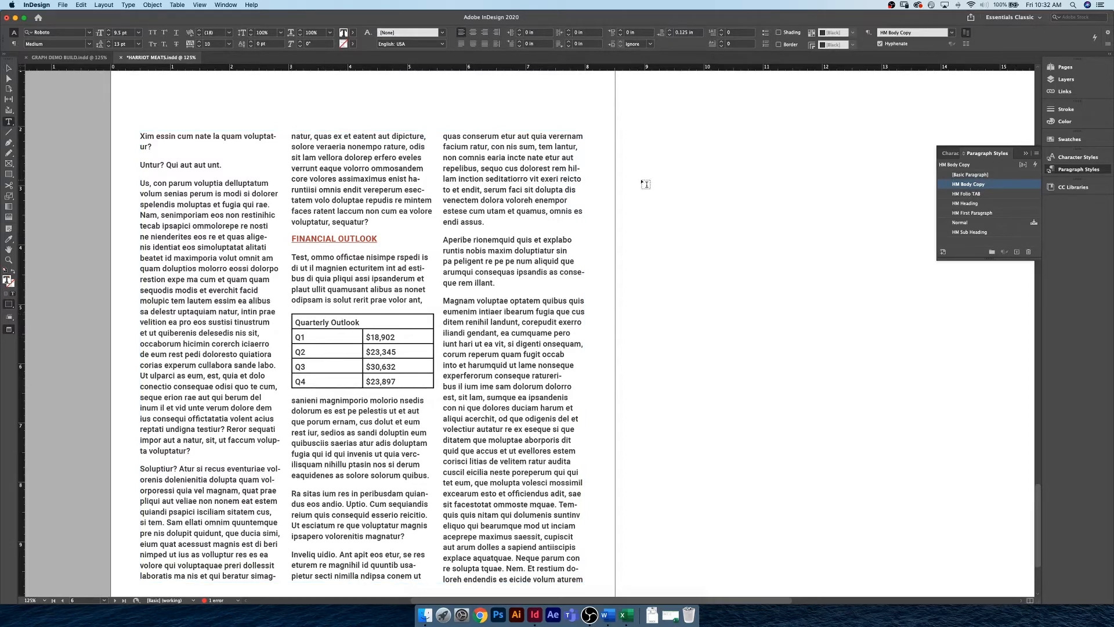
left_click(224, 5)
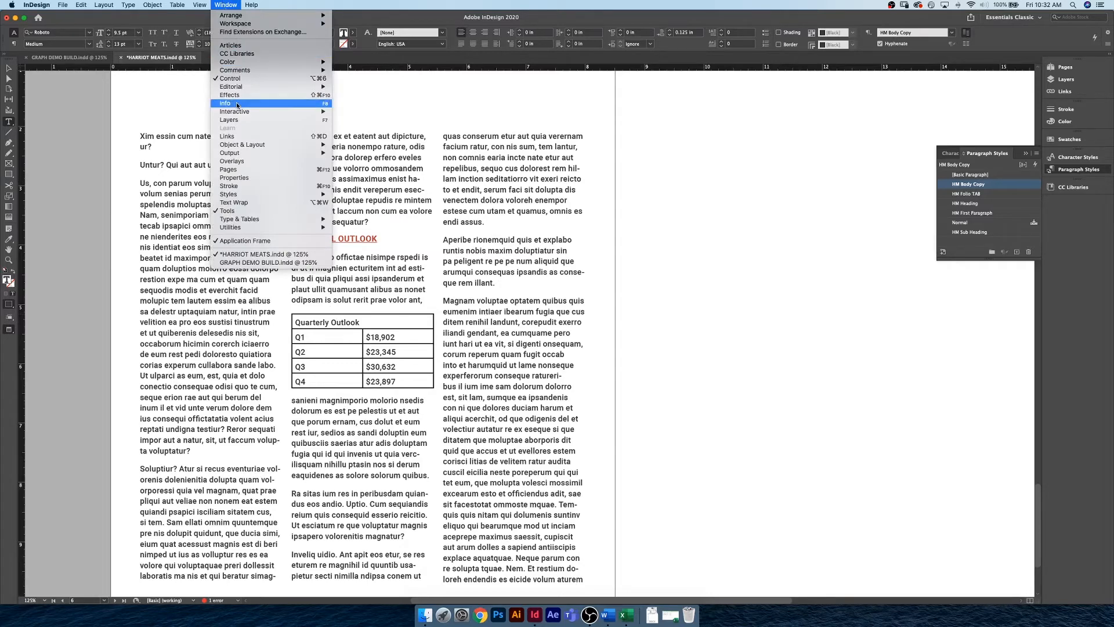
mouse_move(277, 194)
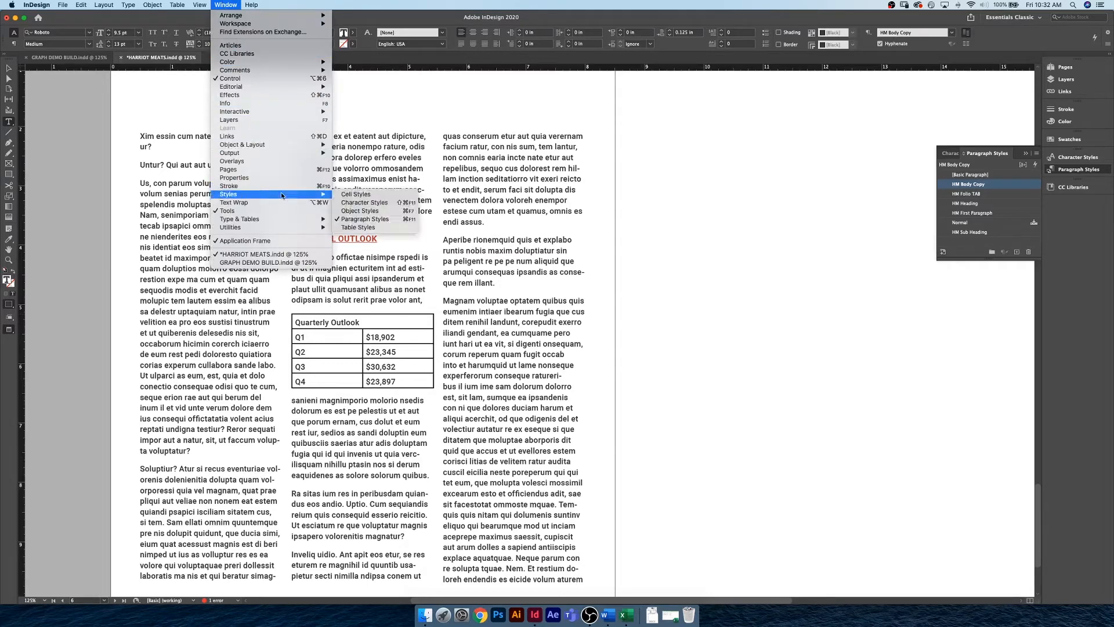
left_click(359, 227)
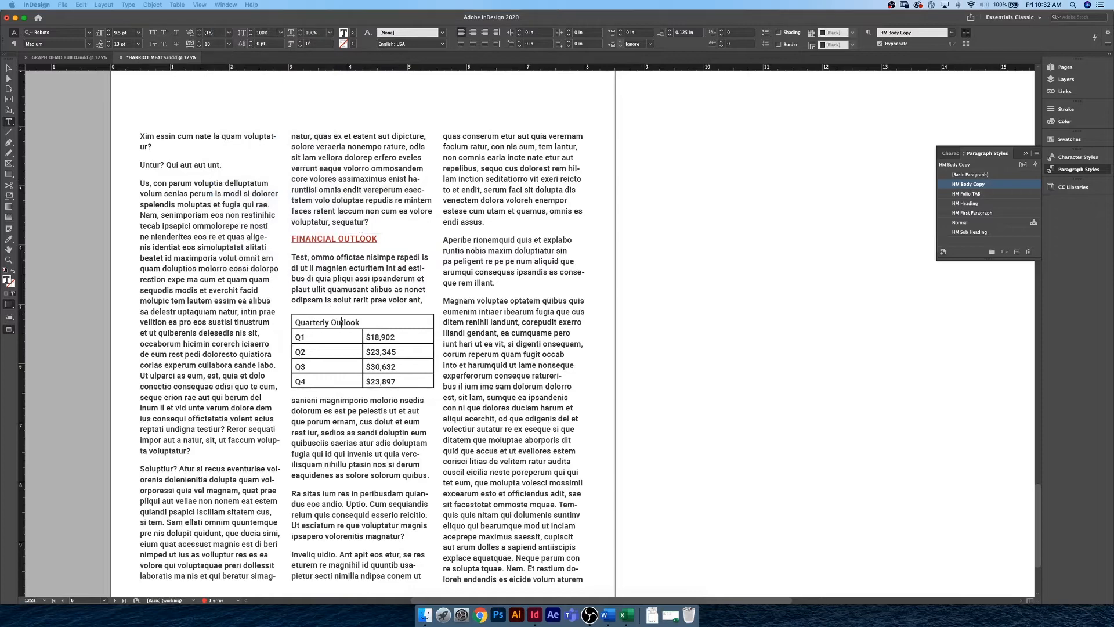
left_click_drag(687, 241, 654, 204)
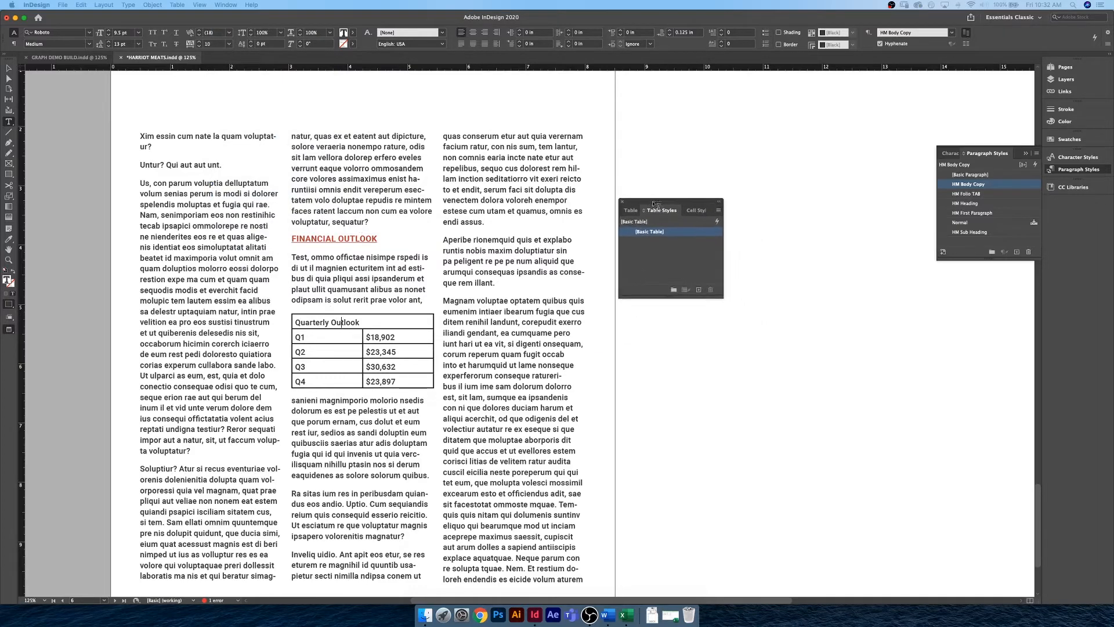
Look over the table's dimension settings and the available cell styles.
left_click(631, 210)
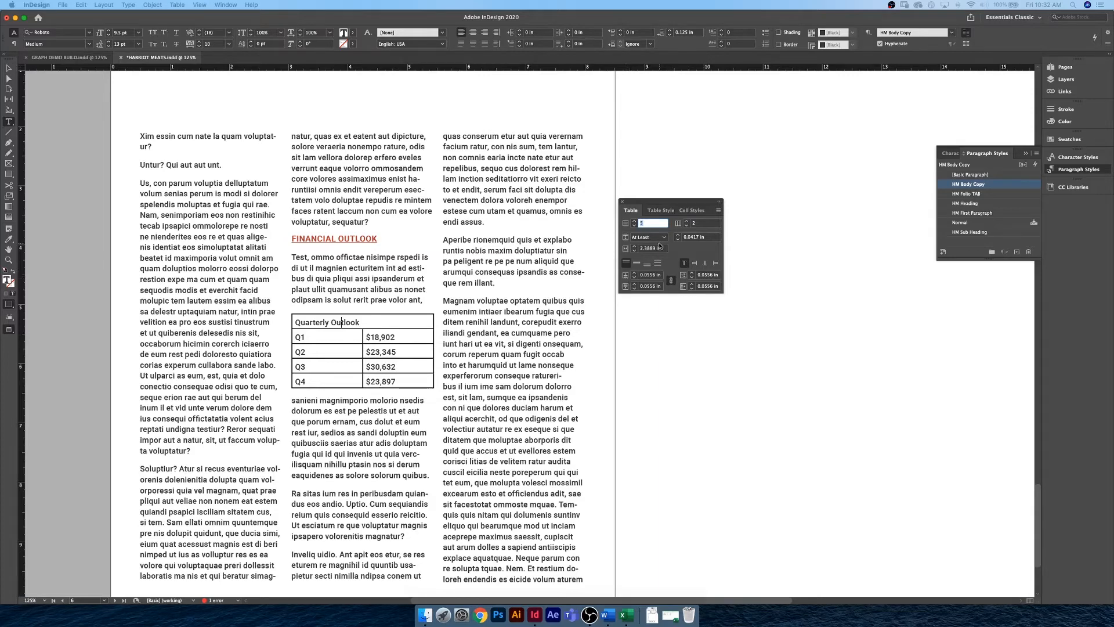
left_click(663, 211)
left_click(694, 211)
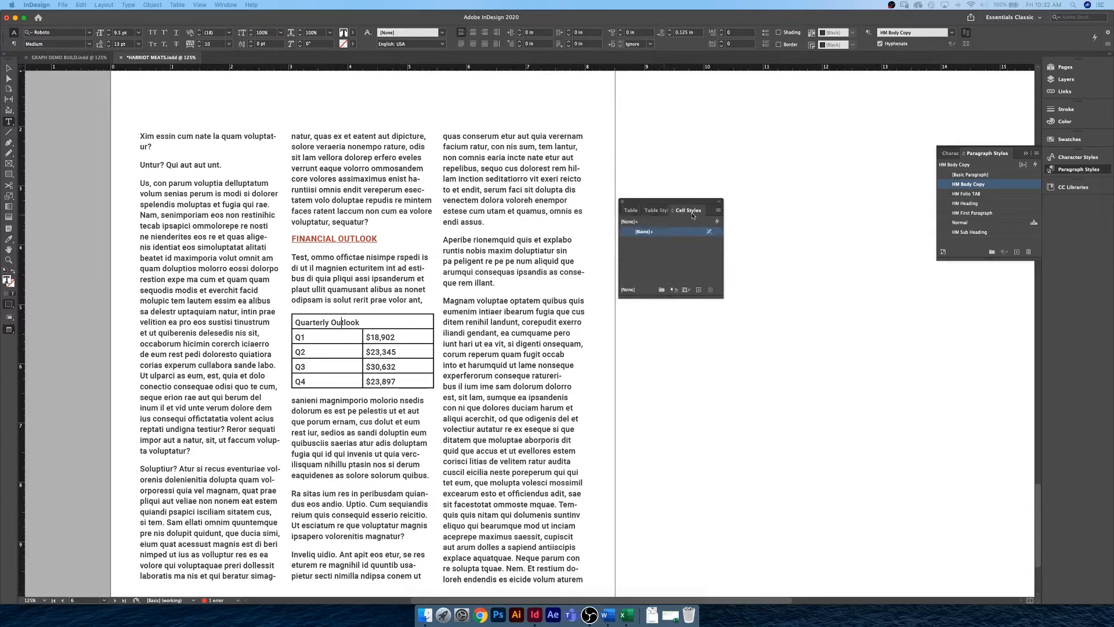
Create a new table style and bring up its options beside the Quarterly Outlook table.
left_click(661, 211)
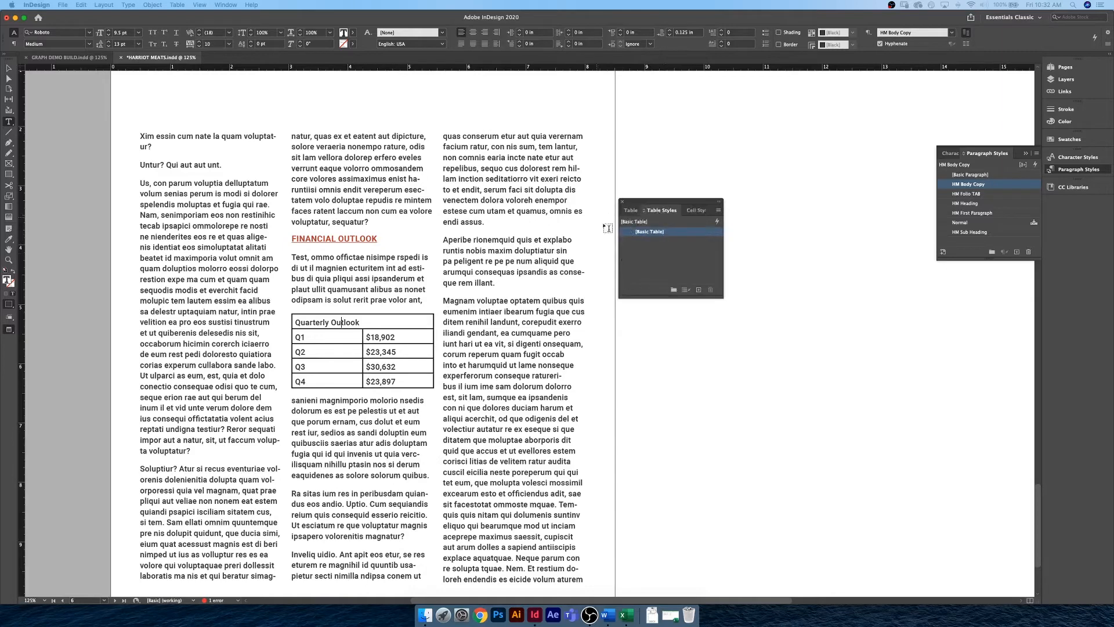
left_click(699, 290)
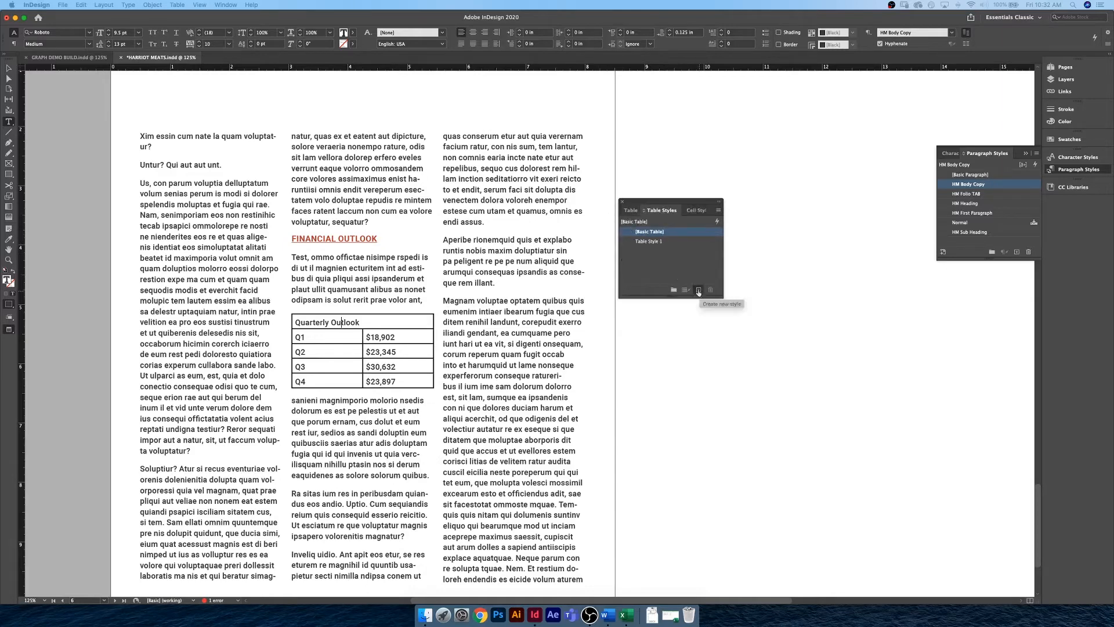
double_click(694, 242)
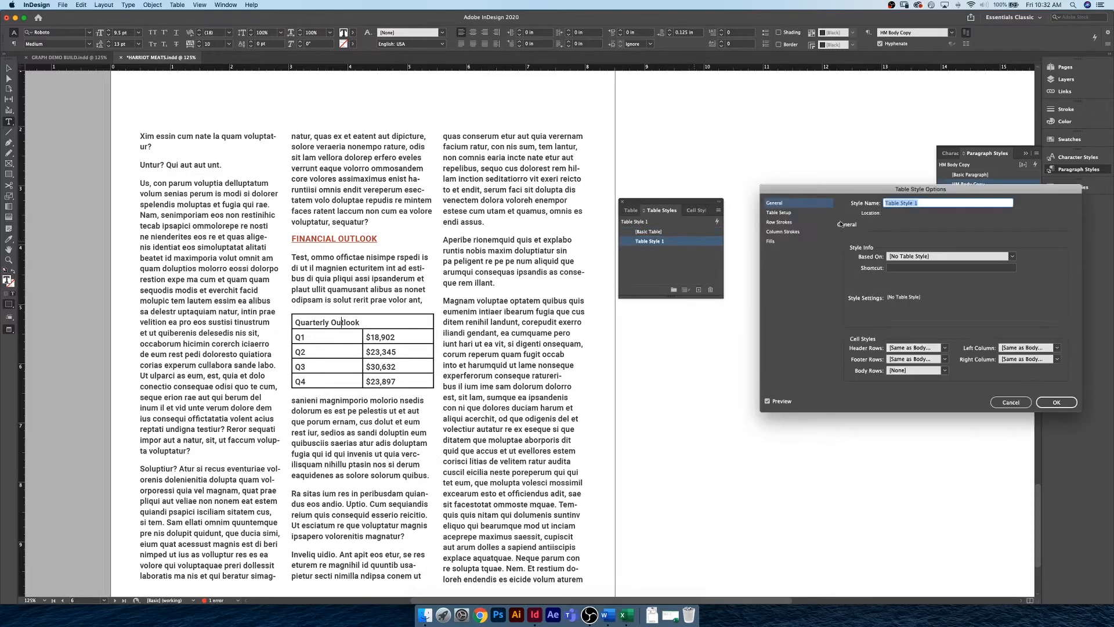
left_click_drag(827, 193, 613, 186)
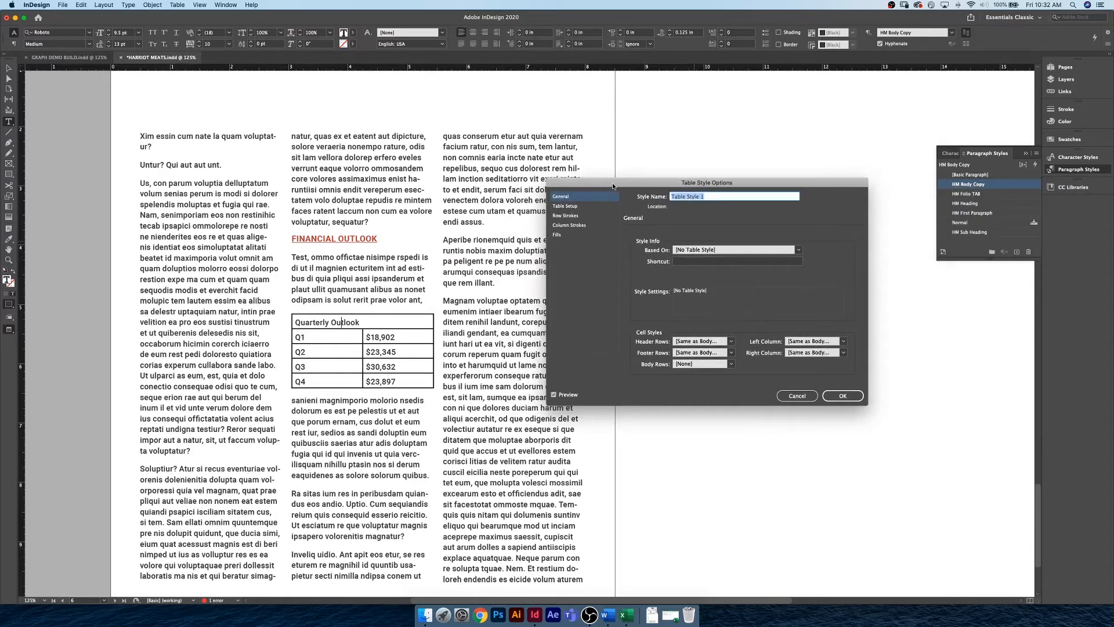
Set the new table style's border weight to 0 pt, looking over its row and column stroke settings.
left_click(560, 206)
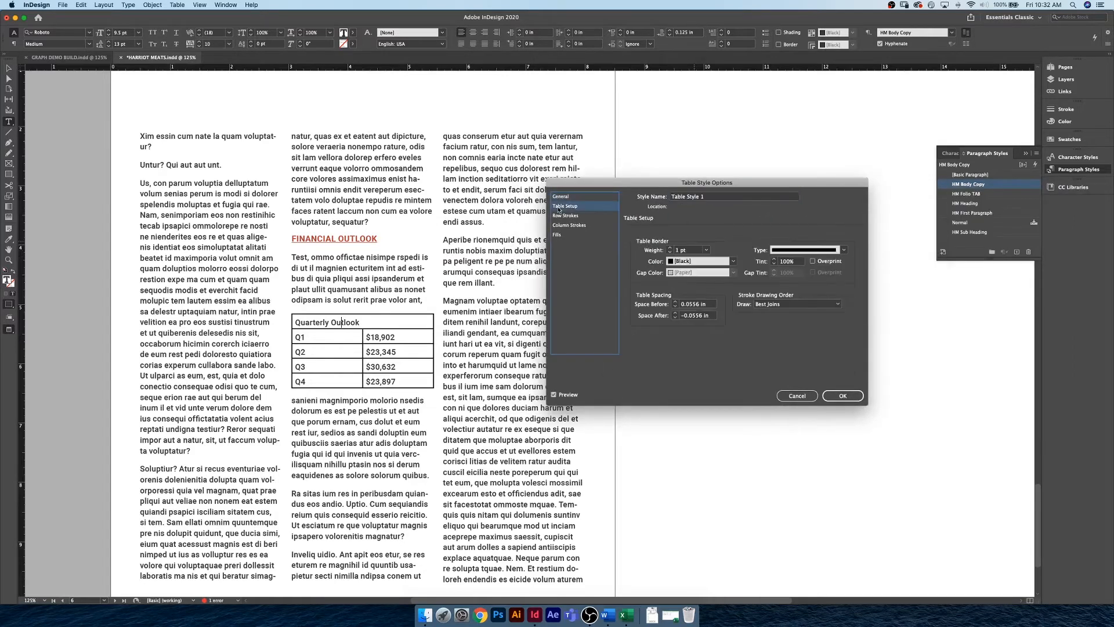
left_click(671, 252)
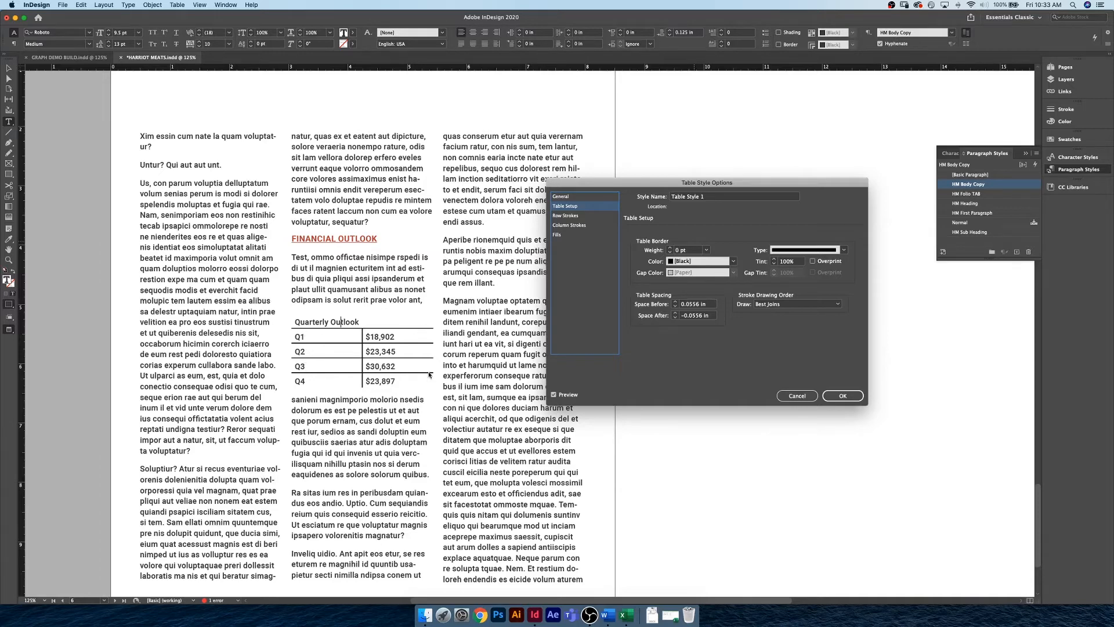
left_click(591, 225)
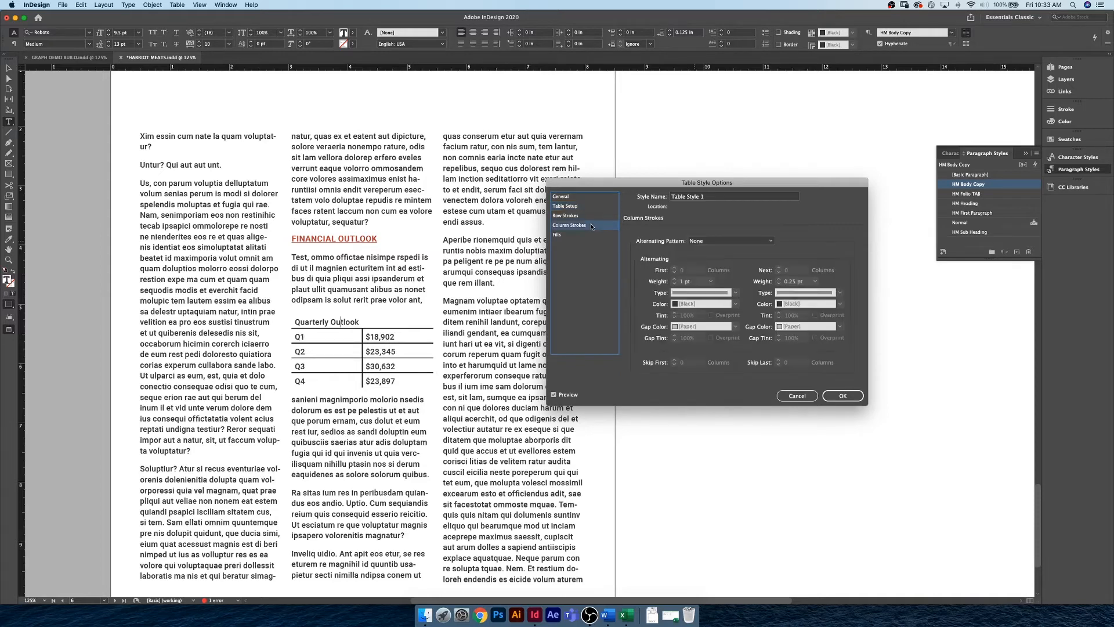
left_click(592, 216)
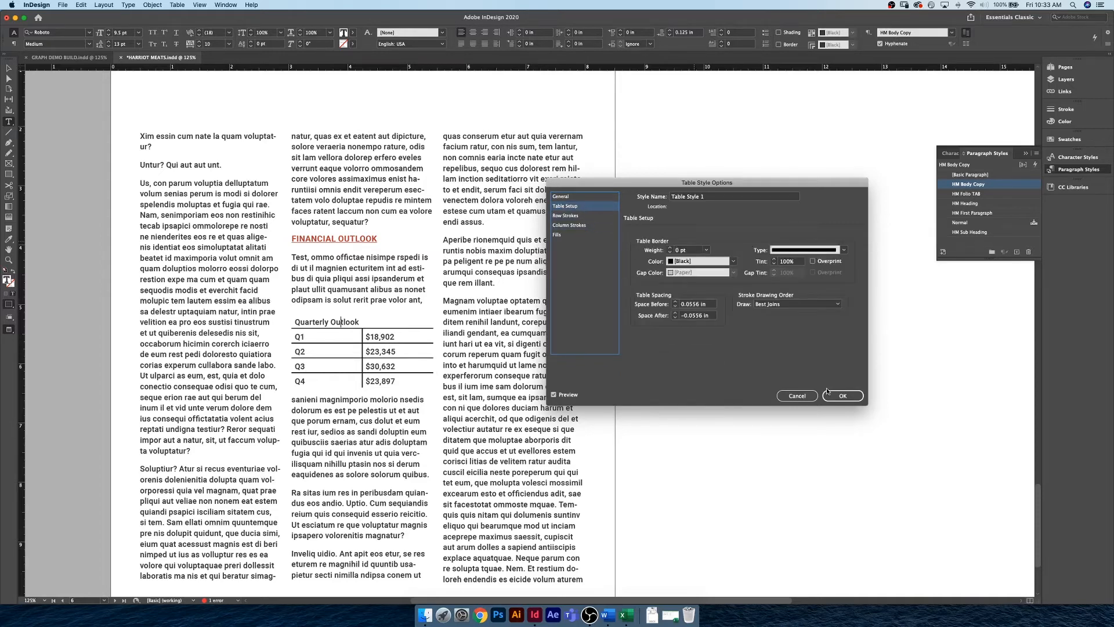
left_click(842, 396)
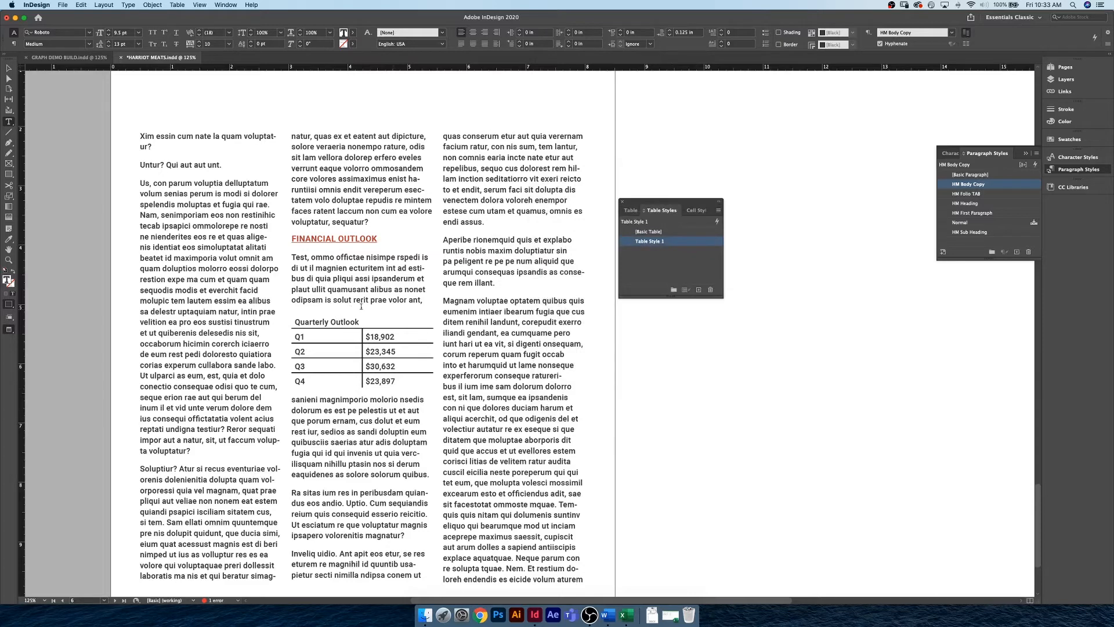
Deselect the text frame and return to the normal view with frame edges and hidden characters.
left_click(291, 313)
left_click(78, 123)
key("Escape")
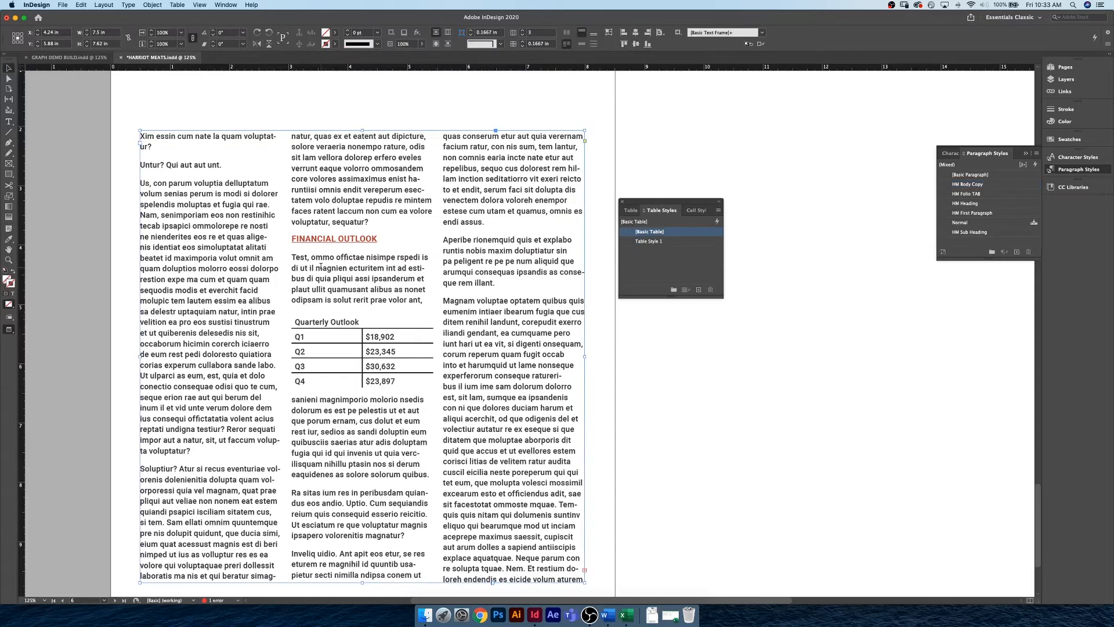
double_click(321, 267)
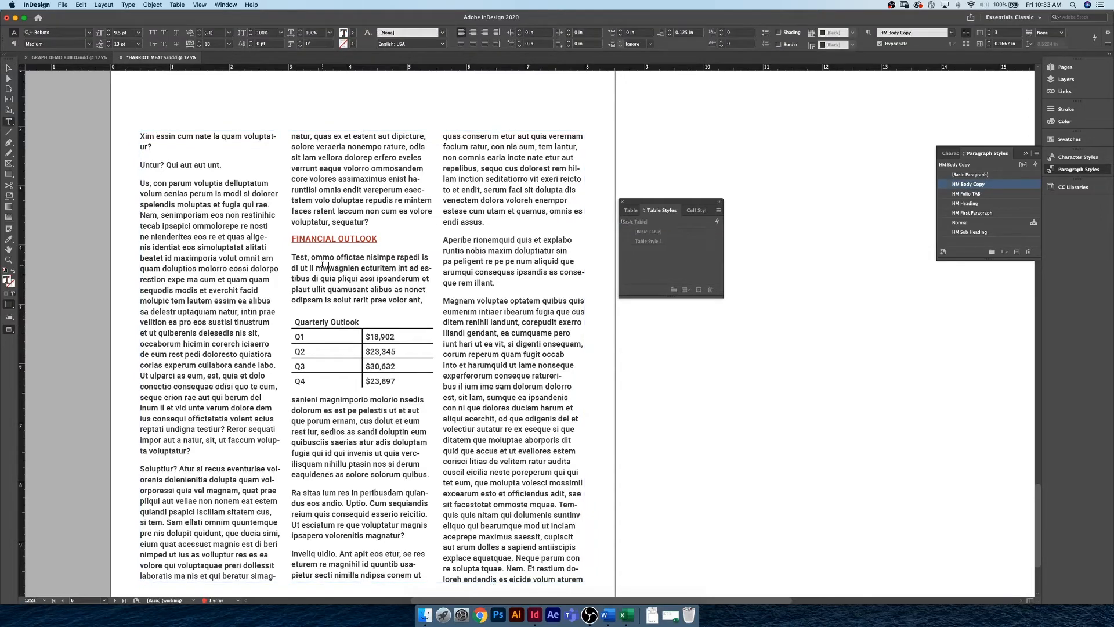
key("Escape")
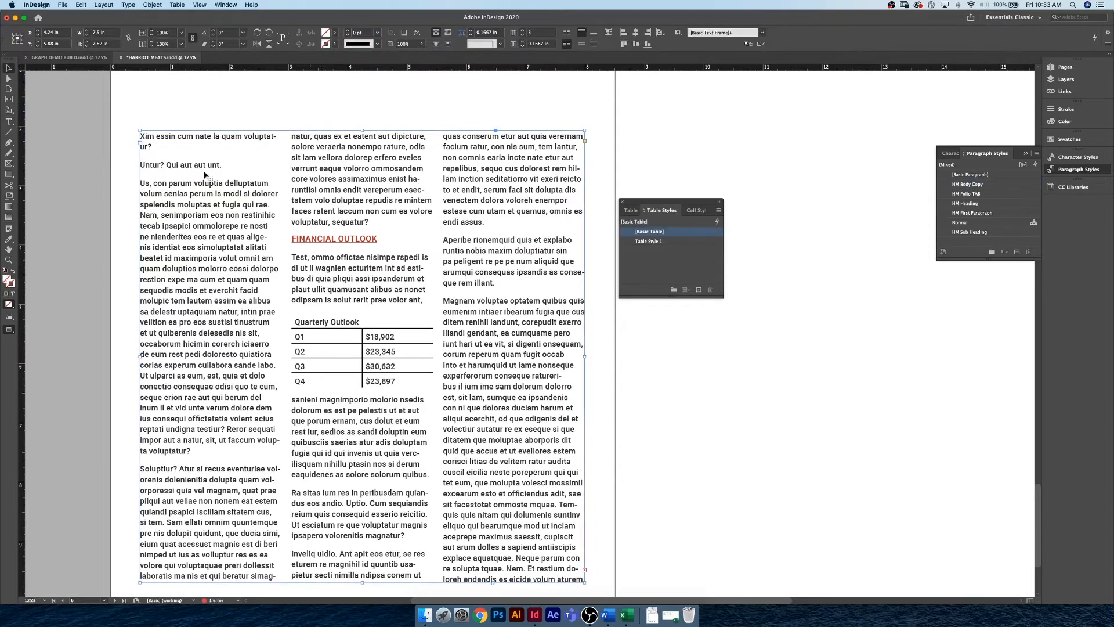
left_click(66, 89)
key("w")
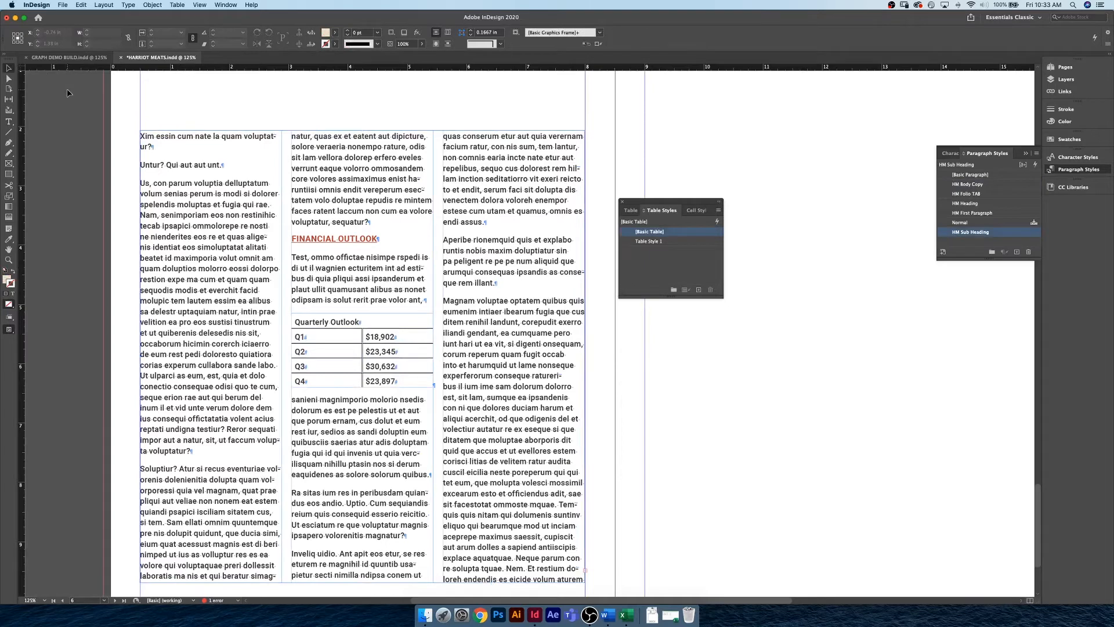
Select the whole Quarterly Outlook table and set only its inner row and column strokes to 0 pt, leaving out the outer edges.
left_click(370, 321)
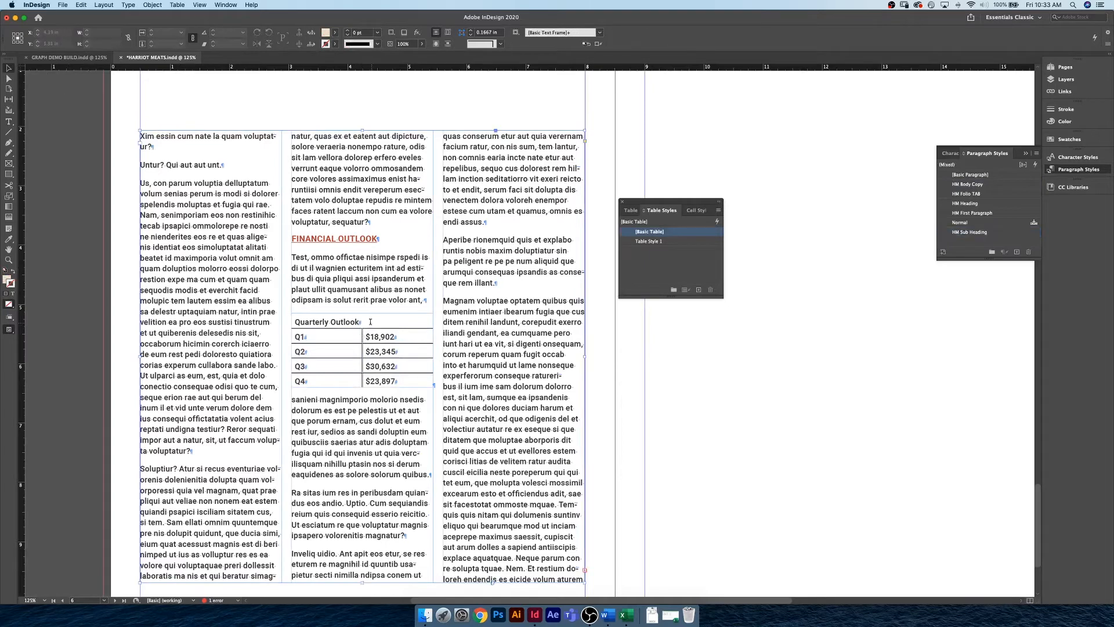
double_click(298, 320)
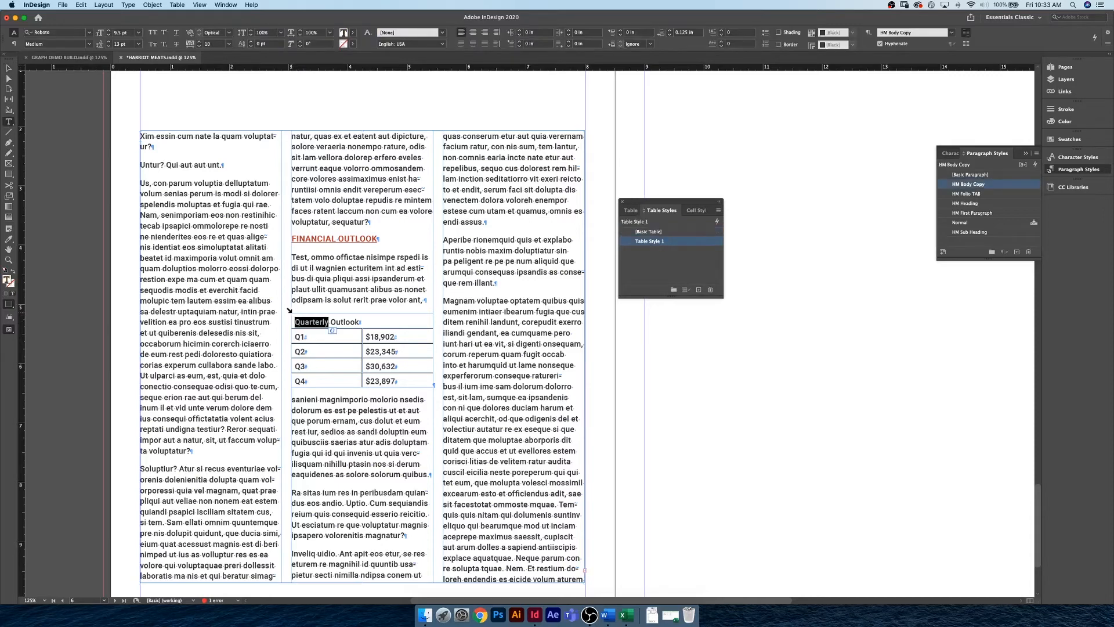
left_click(288, 310)
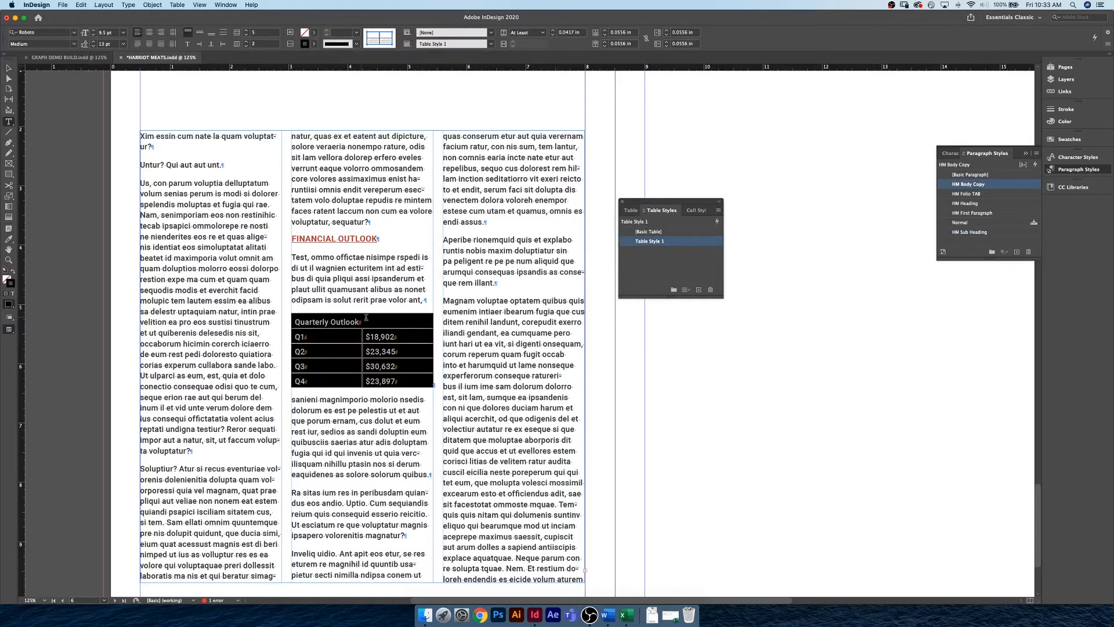
left_click(1058, 109)
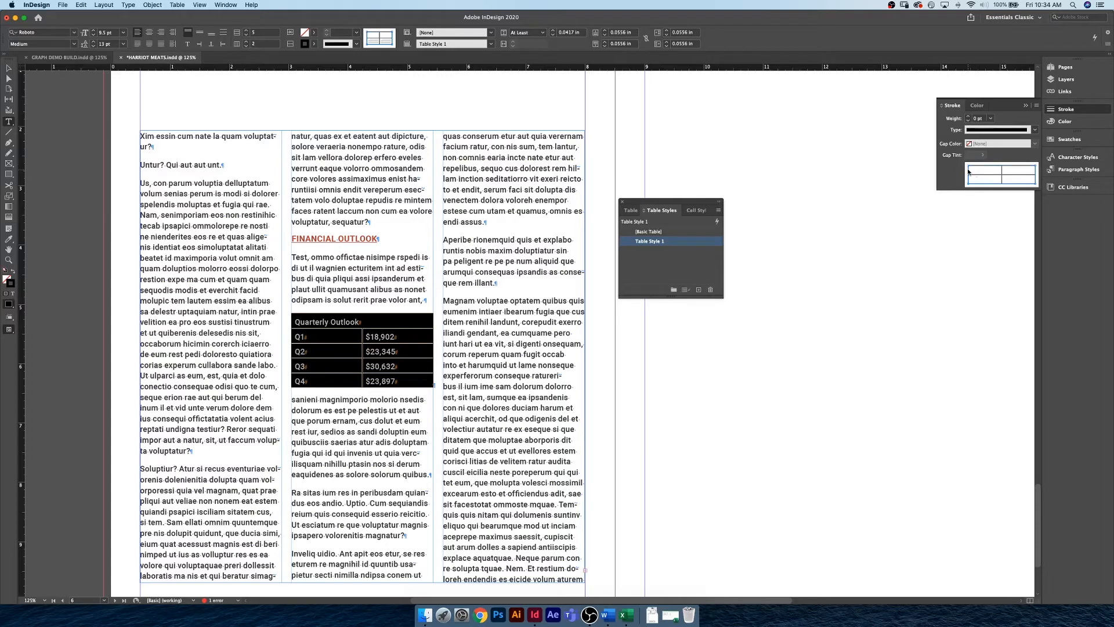
left_click(1037, 181)
left_click(1024, 182)
left_click(1036, 182)
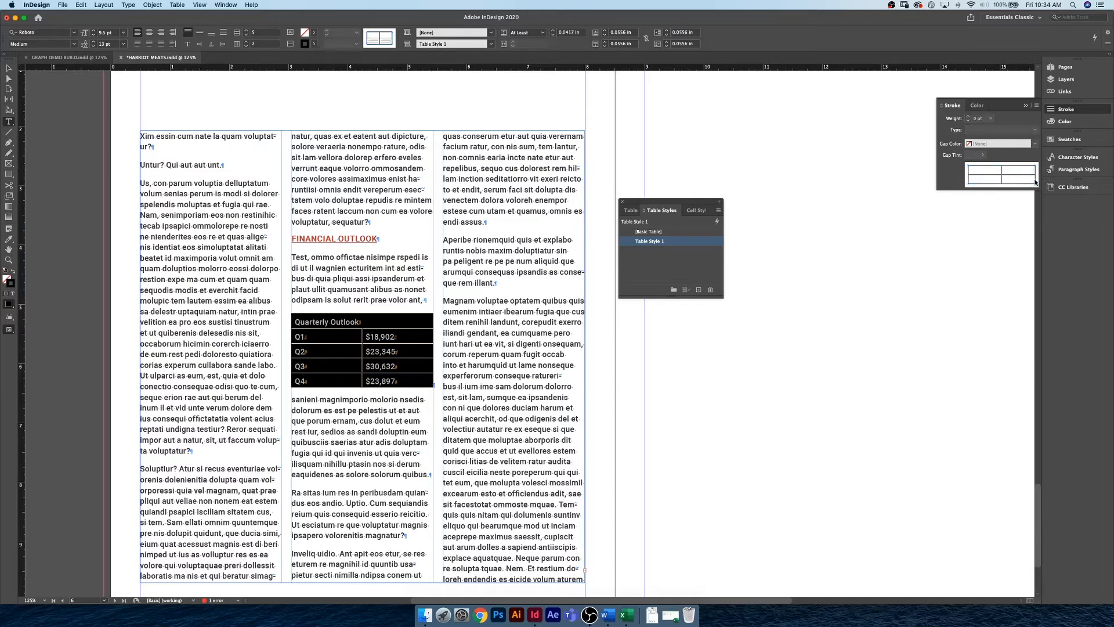
left_click(1002, 172)
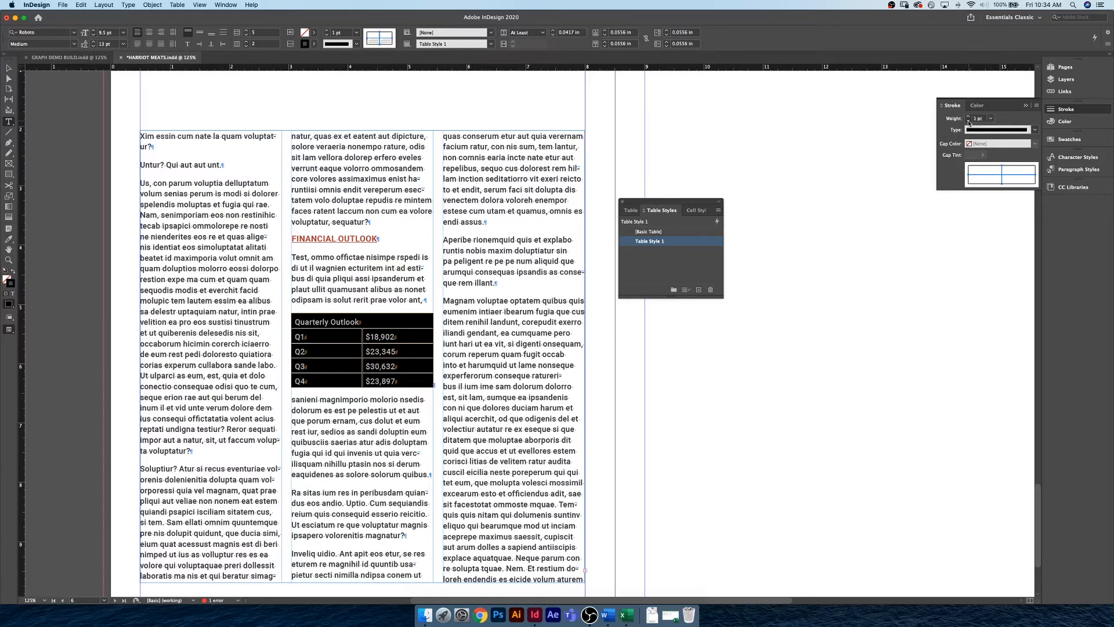
left_click(968, 120)
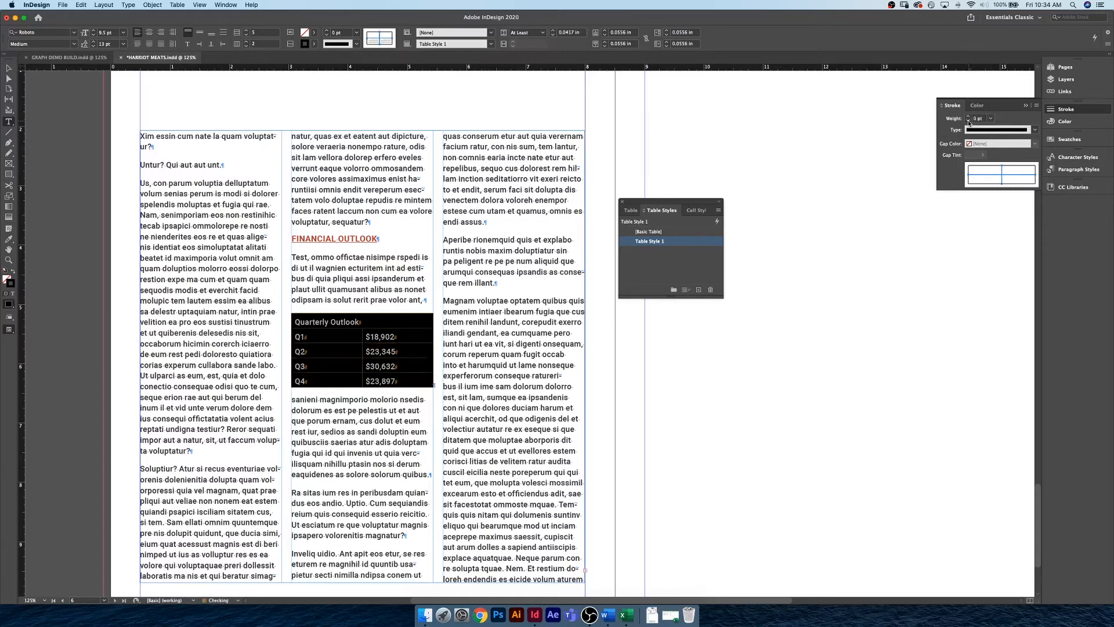
left_click(367, 328)
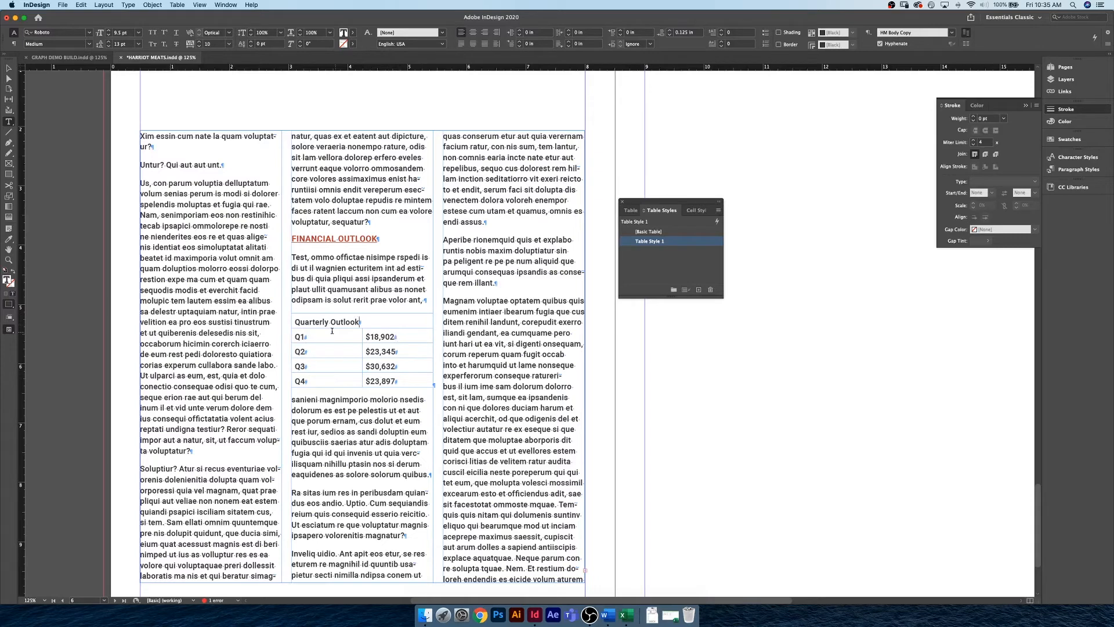
Set the alternating row stroke pattern of Table Style 1 to Every Other Row.
double_click(695, 244)
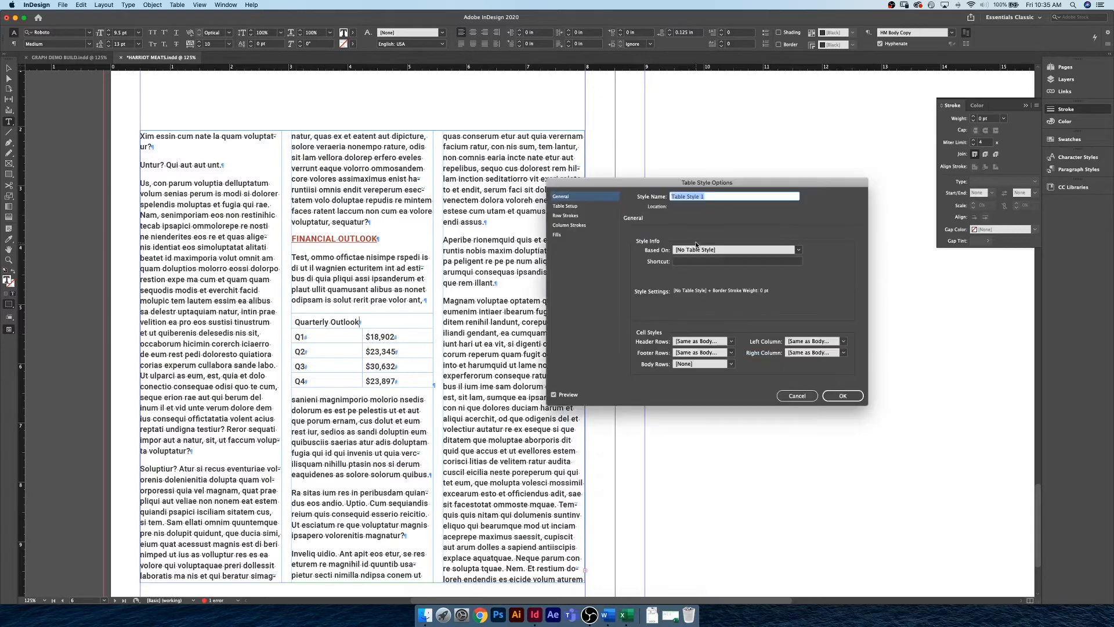
left_click(572, 217)
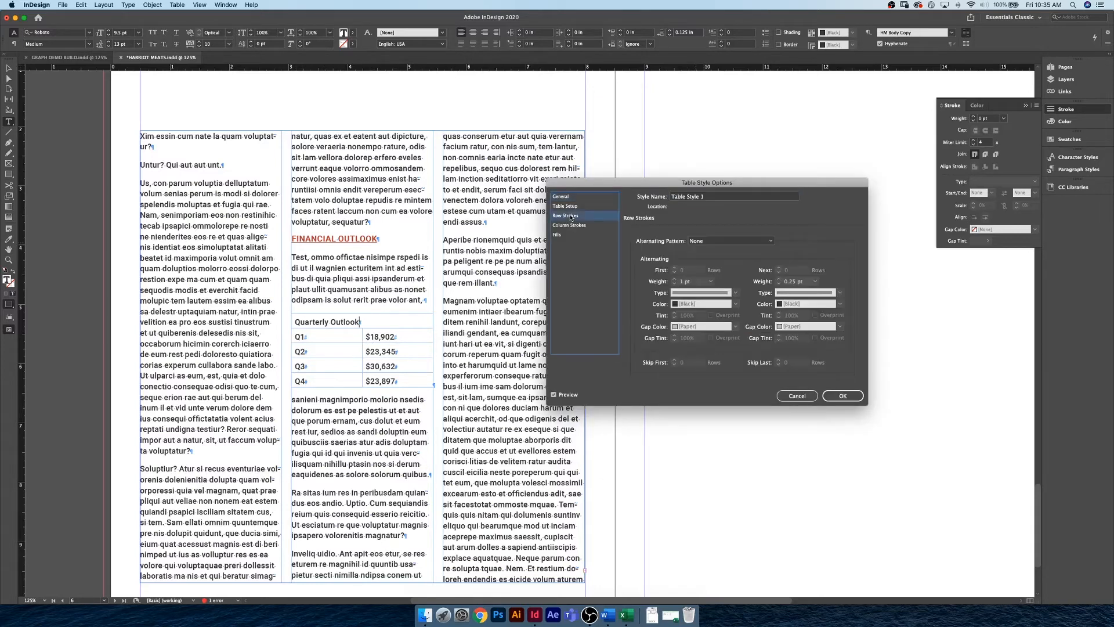
left_click(720, 241)
left_click(719, 259)
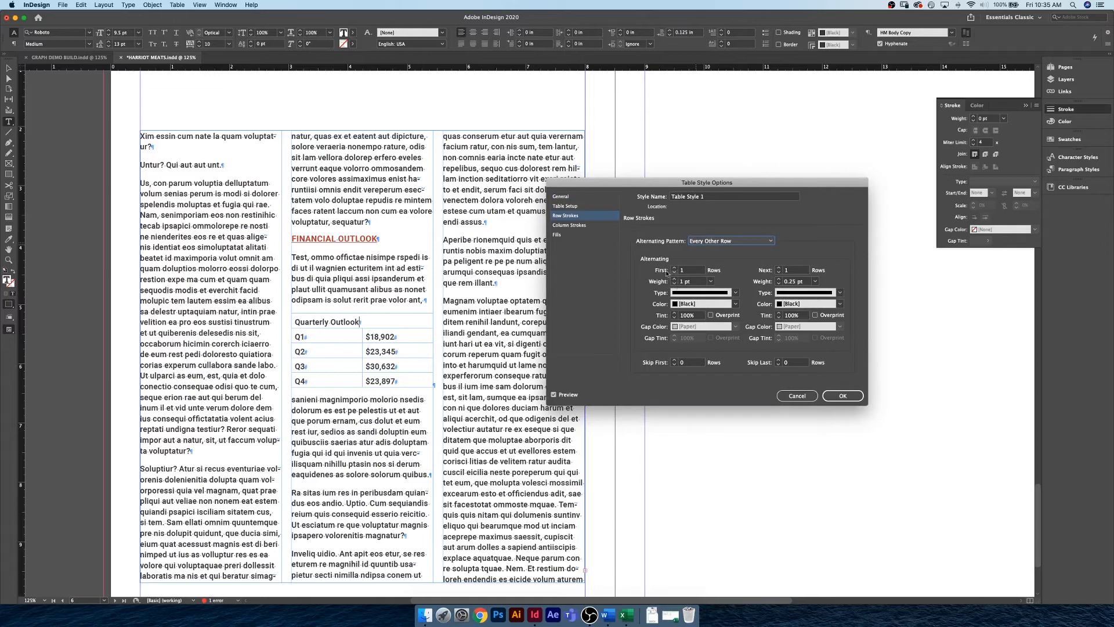
left_click(842, 396)
Check the row stroke settings of Table Style 1 with the whole table selected, and deselect the table.
left_click(288, 315)
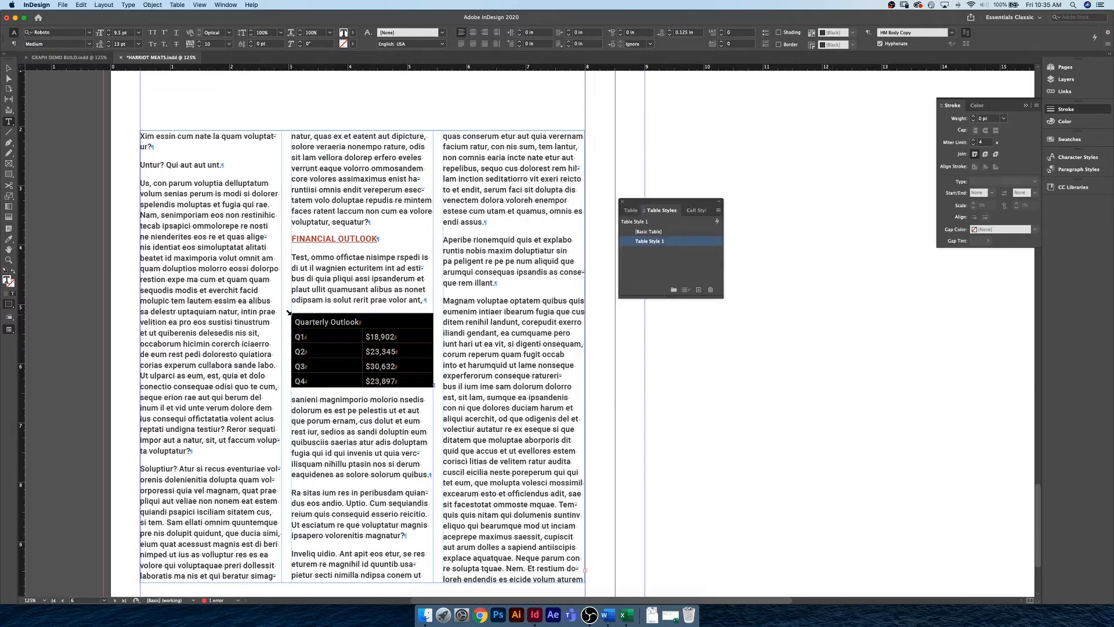
double_click(679, 245)
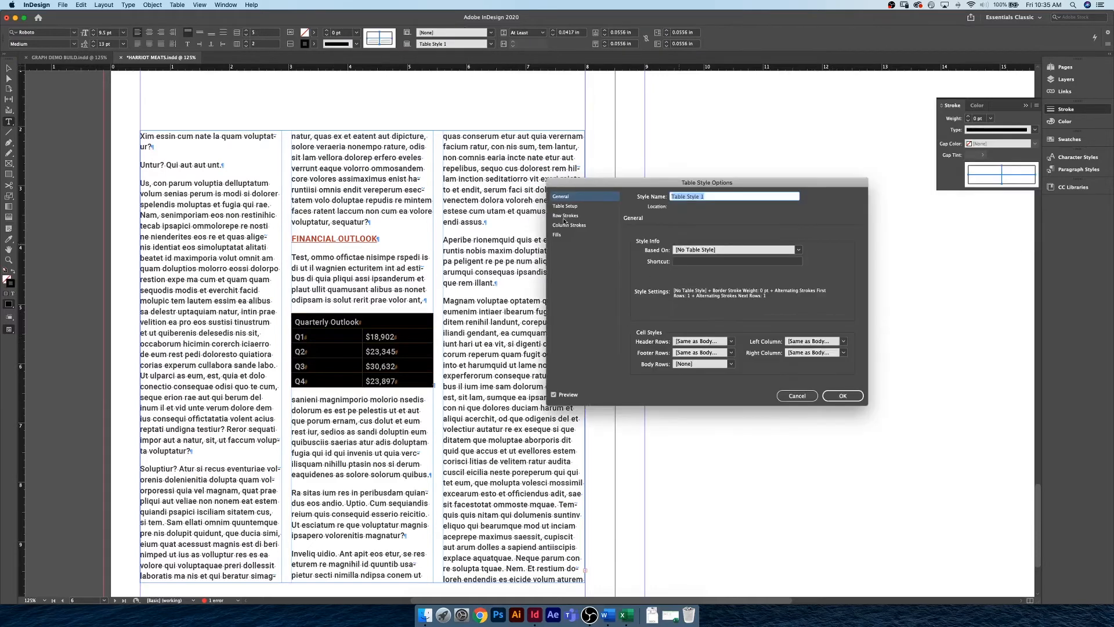
left_click(566, 215)
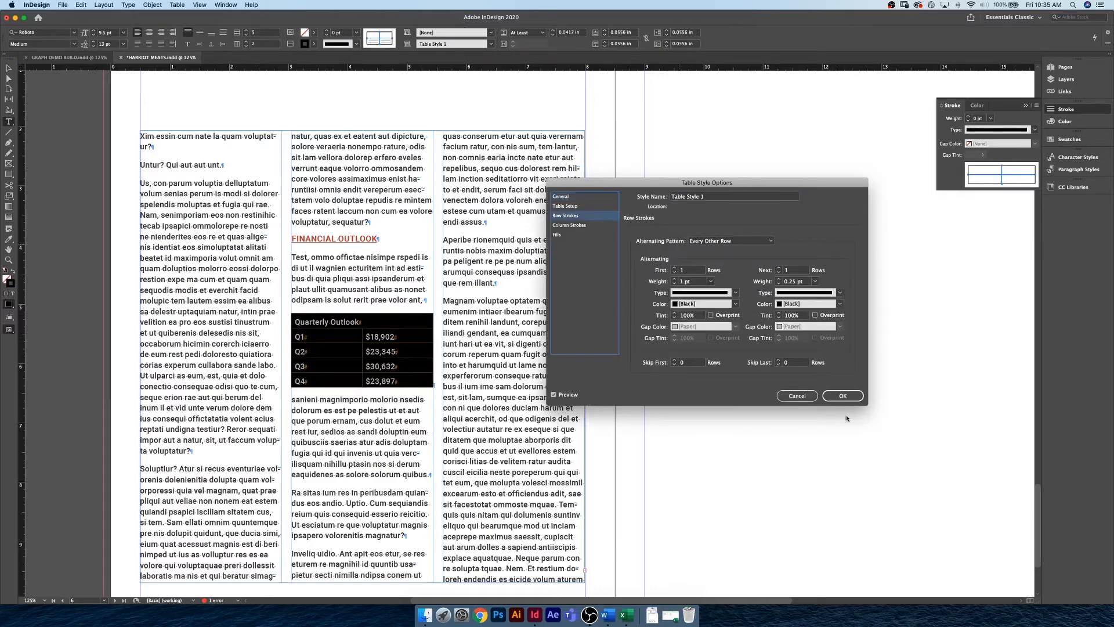
left_click(843, 396)
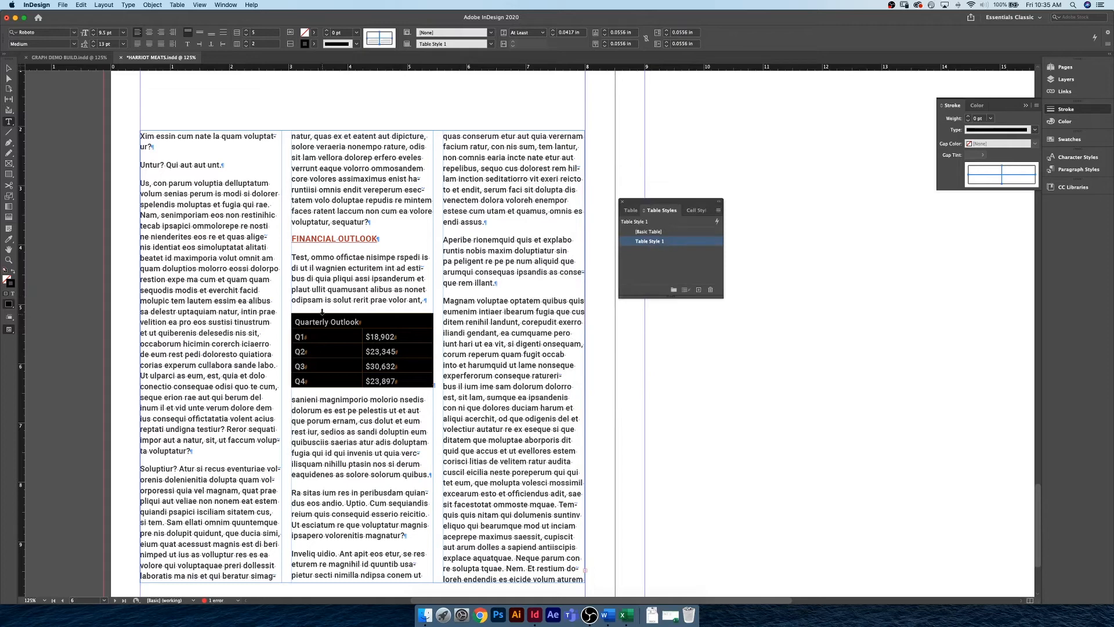
left_click(322, 321)
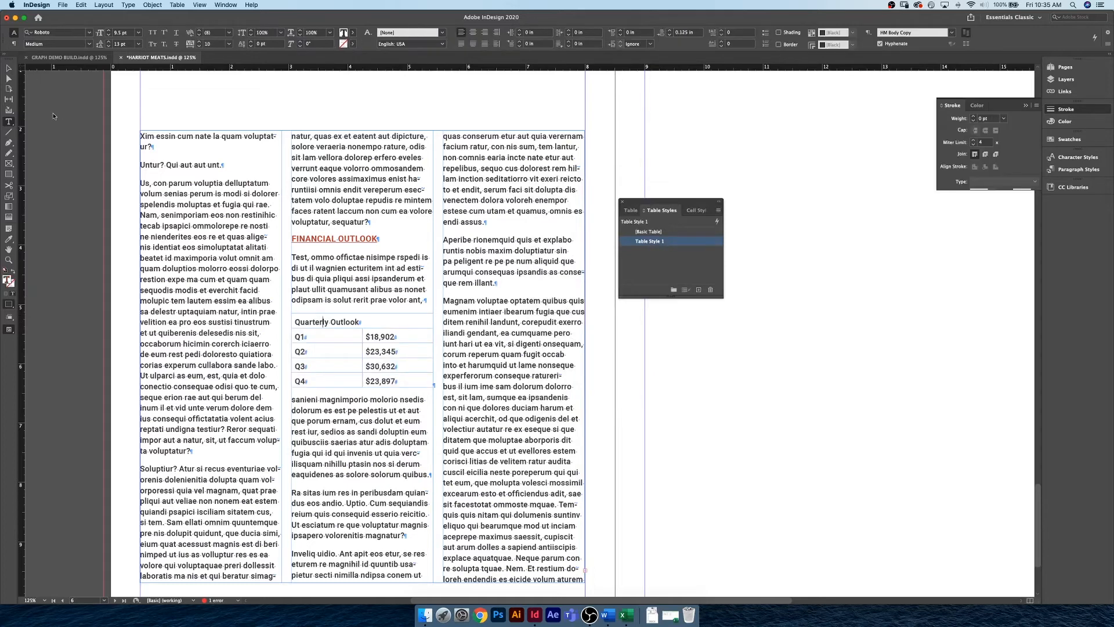
key("Escape")
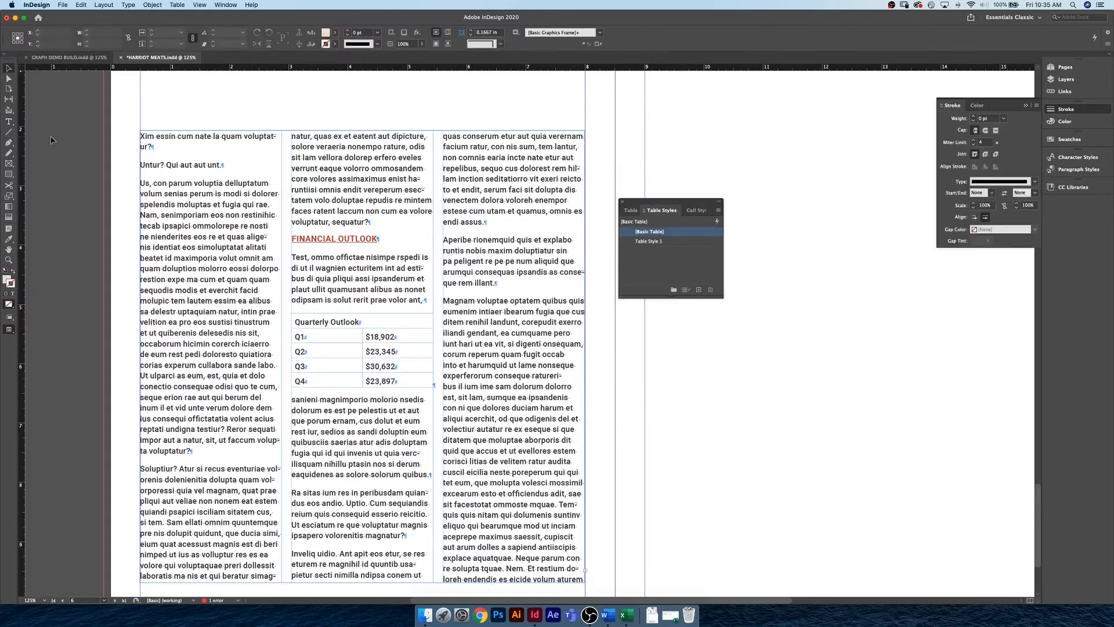
Set the inner horizontal strokes of the whole Quarterly Outlook table to 1 pt, excluding the vertical divider, and leave text editing.
left_click(323, 323)
double_click(296, 317)
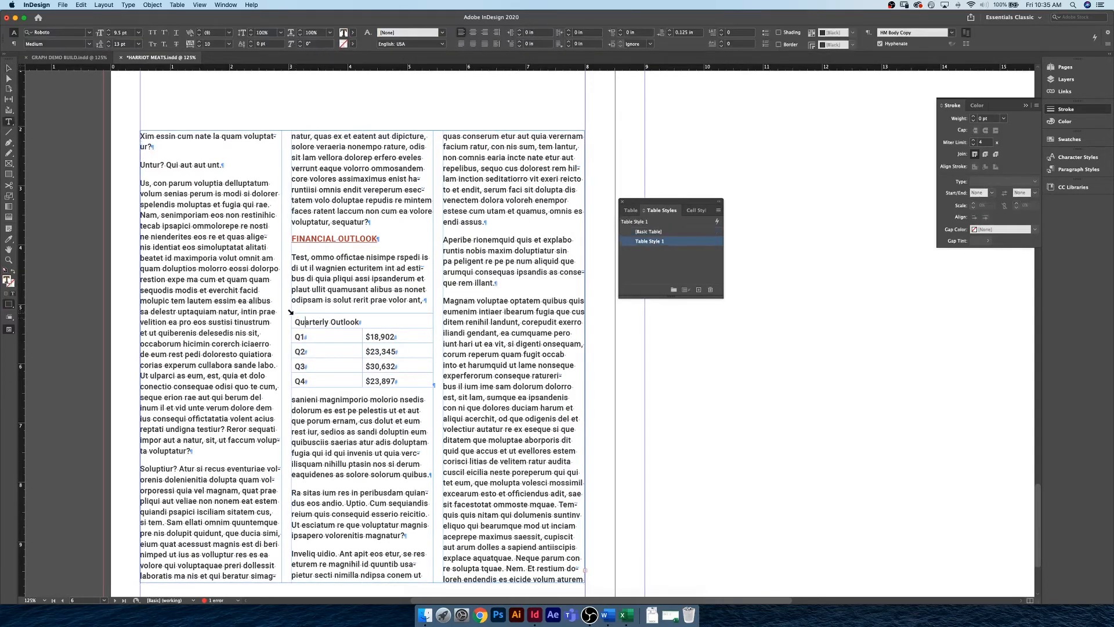
left_click(290, 312)
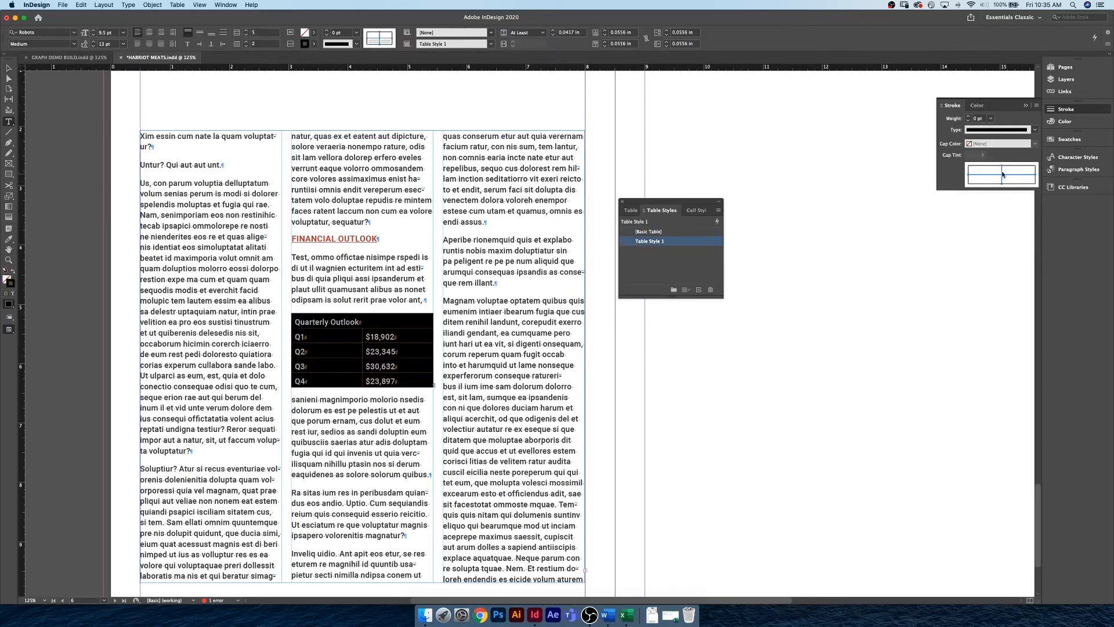
left_click(1002, 172)
left_click(969, 117)
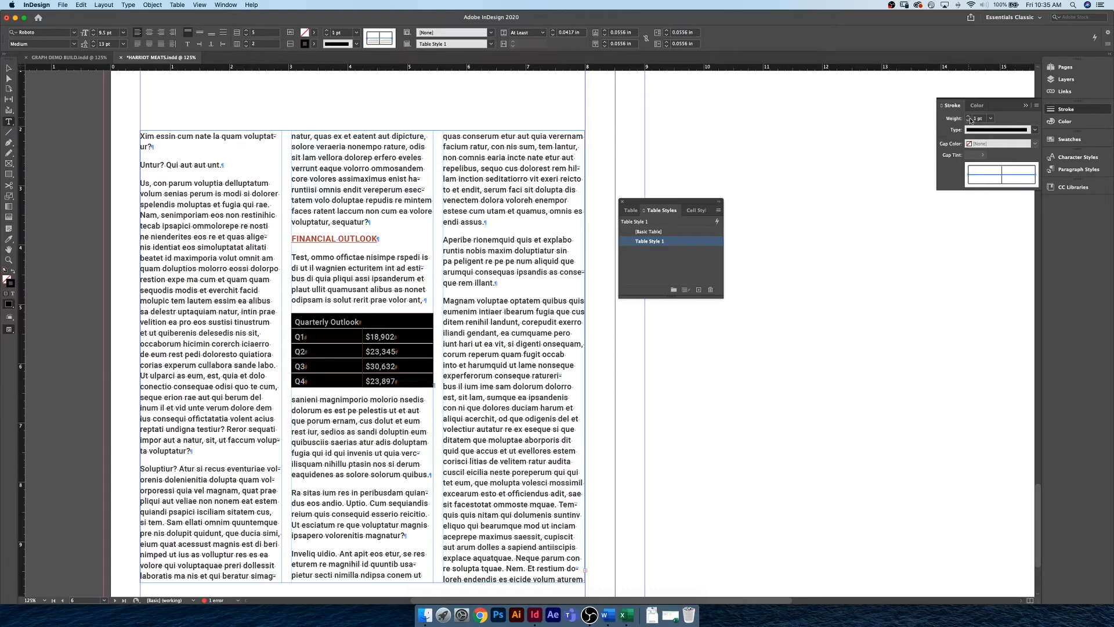
left_click(329, 349)
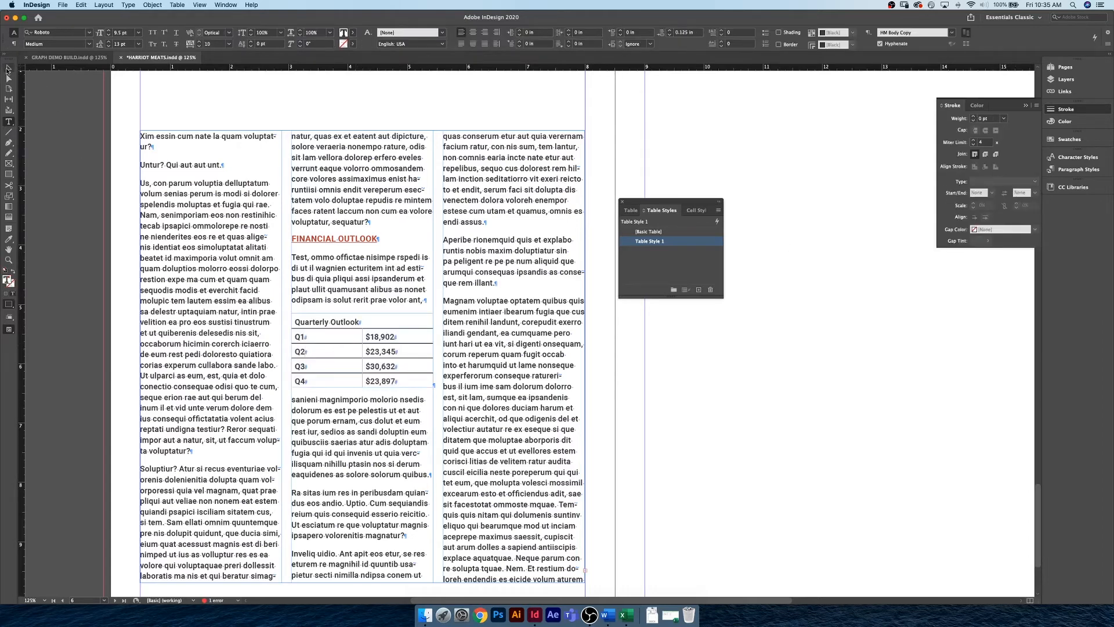
key("Escape")
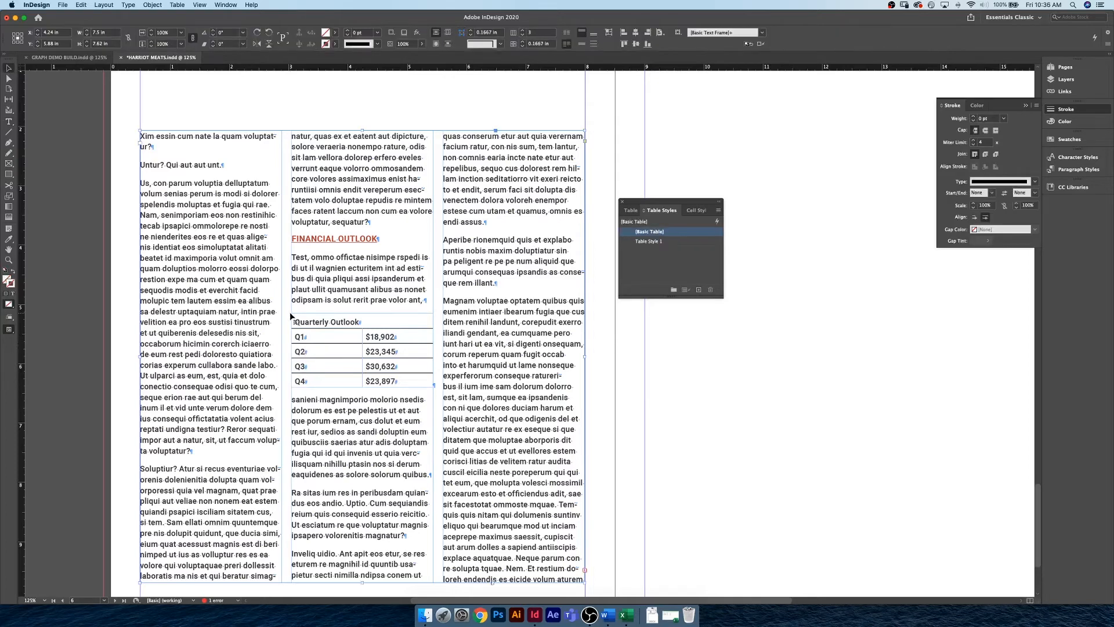
Set the alternating fill pattern of Table Style 1 to Every Other Row for the Quarterly Outlook table.
key("w")
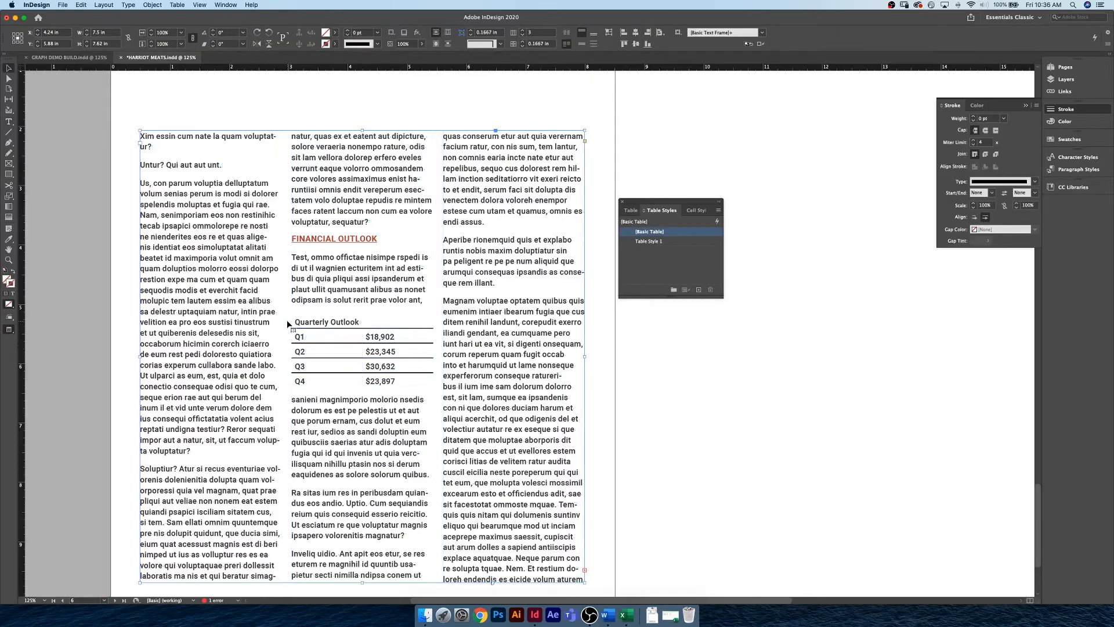
key("w")
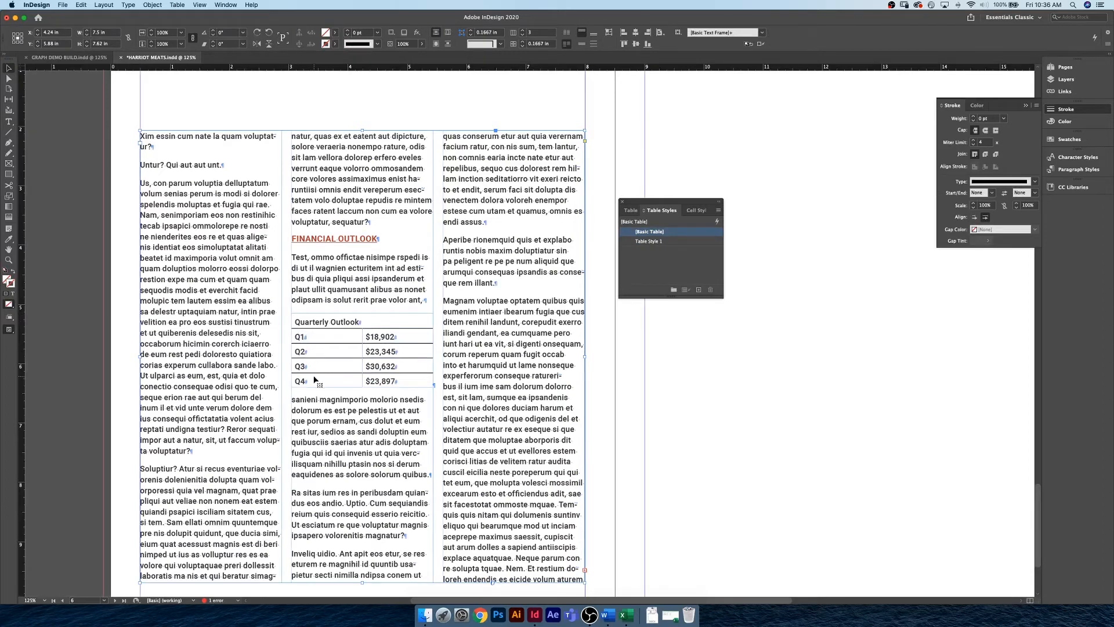
double_click(289, 307)
left_click(289, 312)
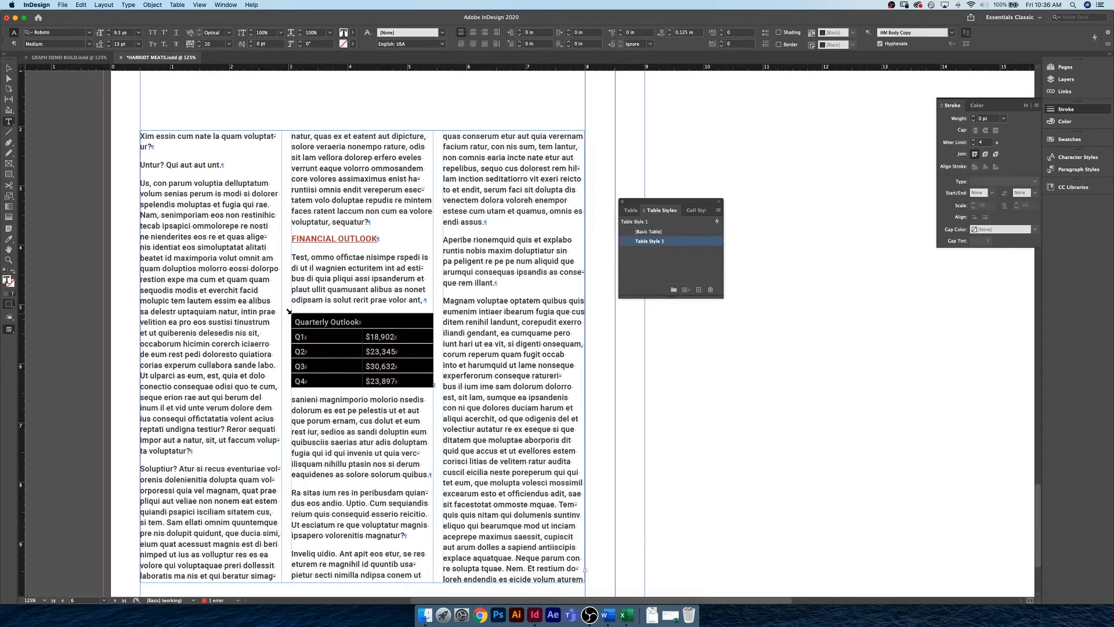
double_click(702, 240)
left_click(573, 235)
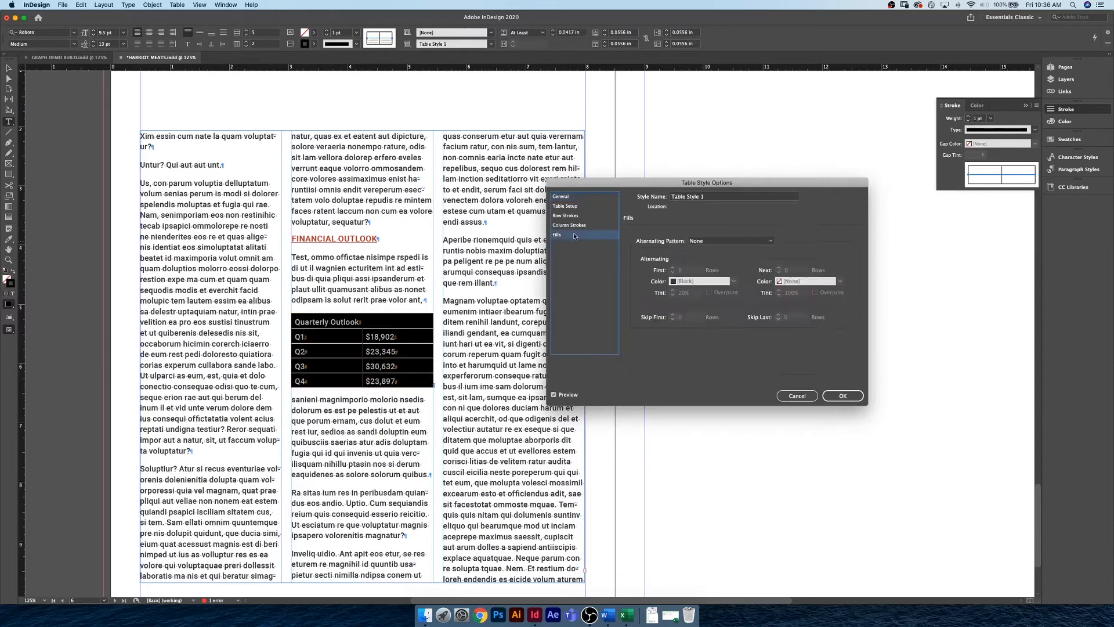
left_click(716, 242)
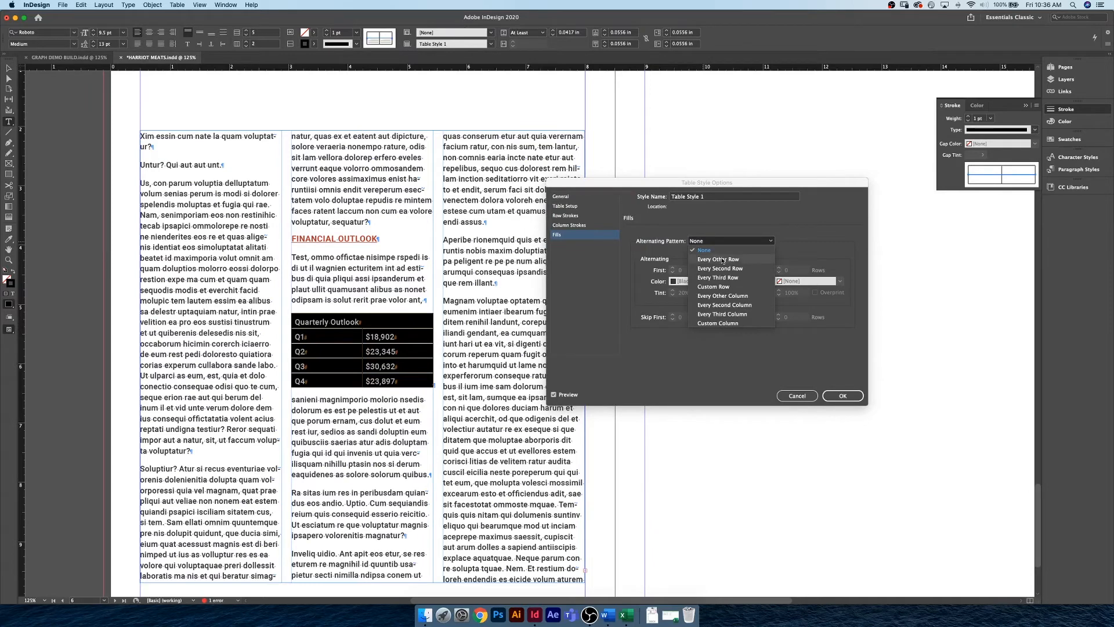
left_click(723, 260)
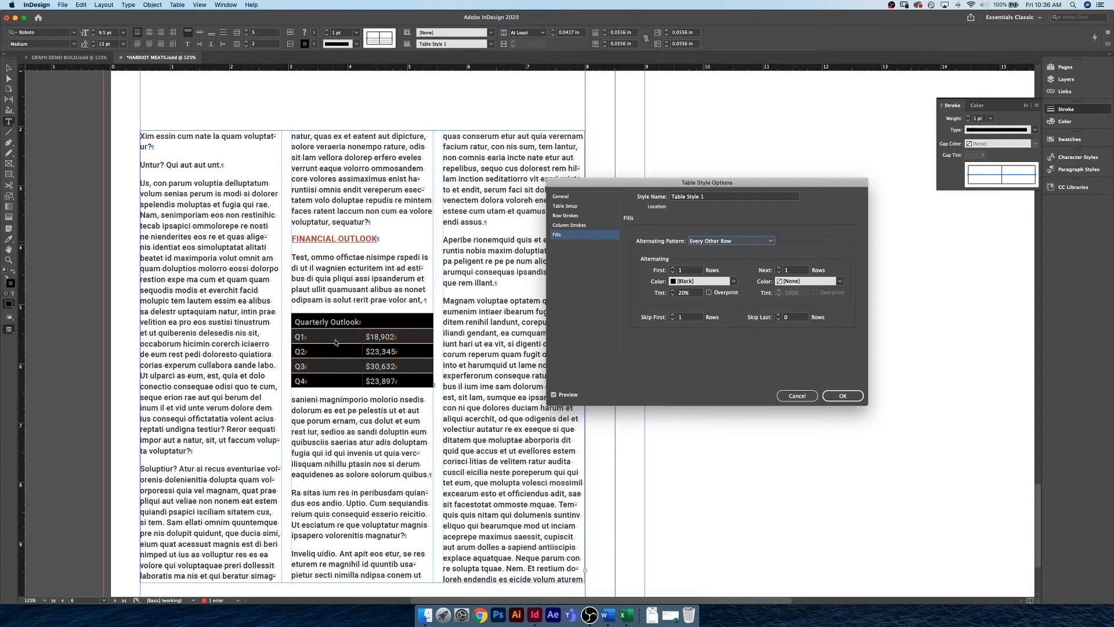
left_click(843, 396)
left_click(341, 337)
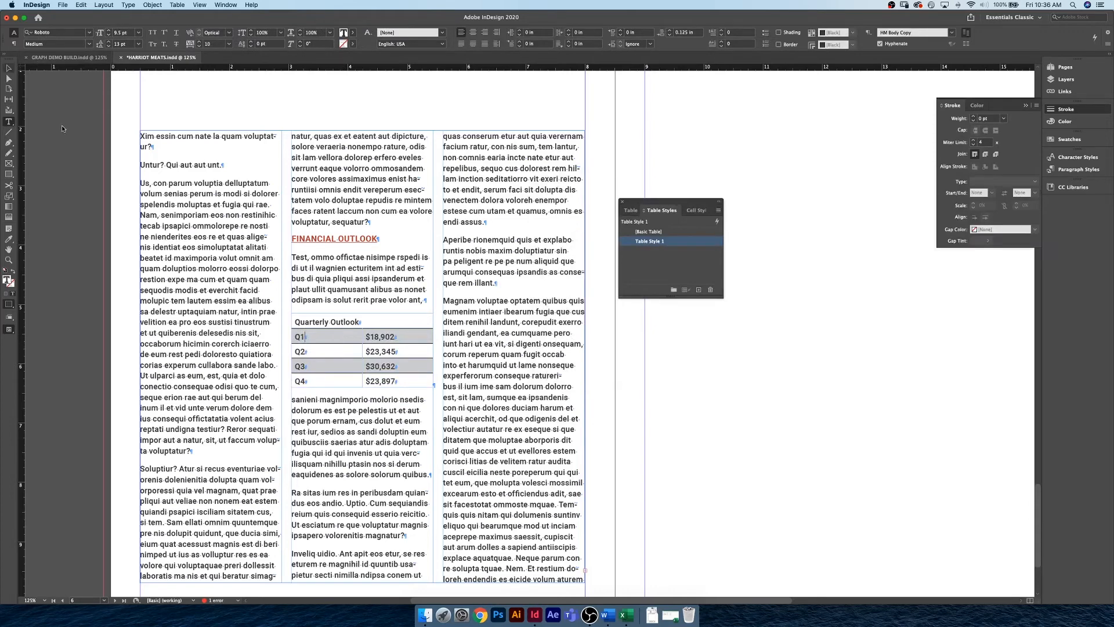
Check the page with guides and frame edges hidden, and return to the normal view.
key("Escape")
key("w")
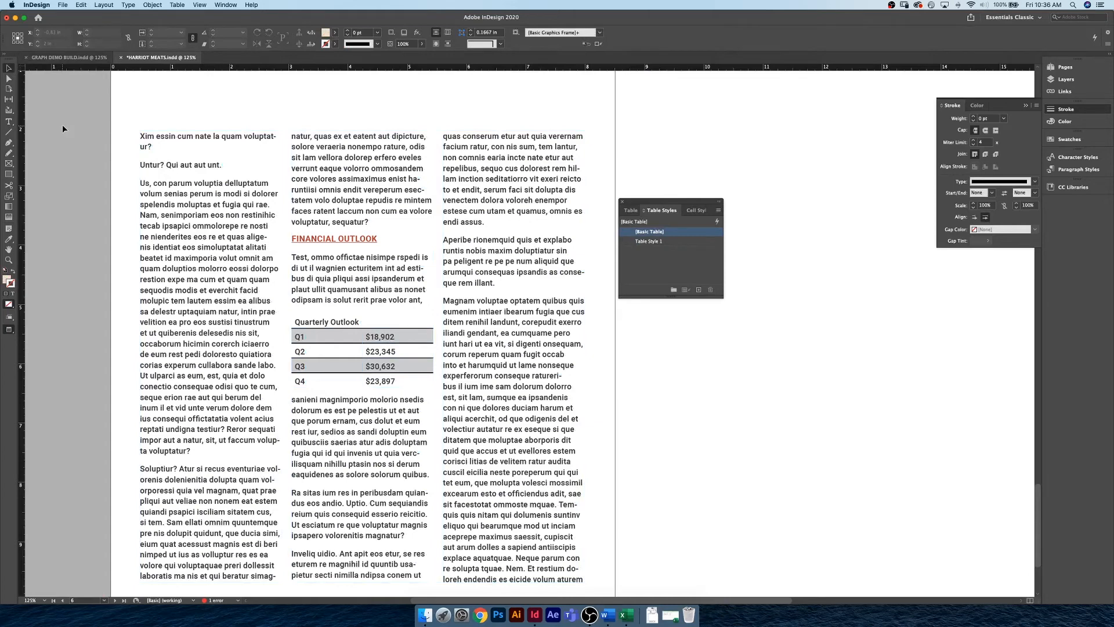
left_click(309, 321)
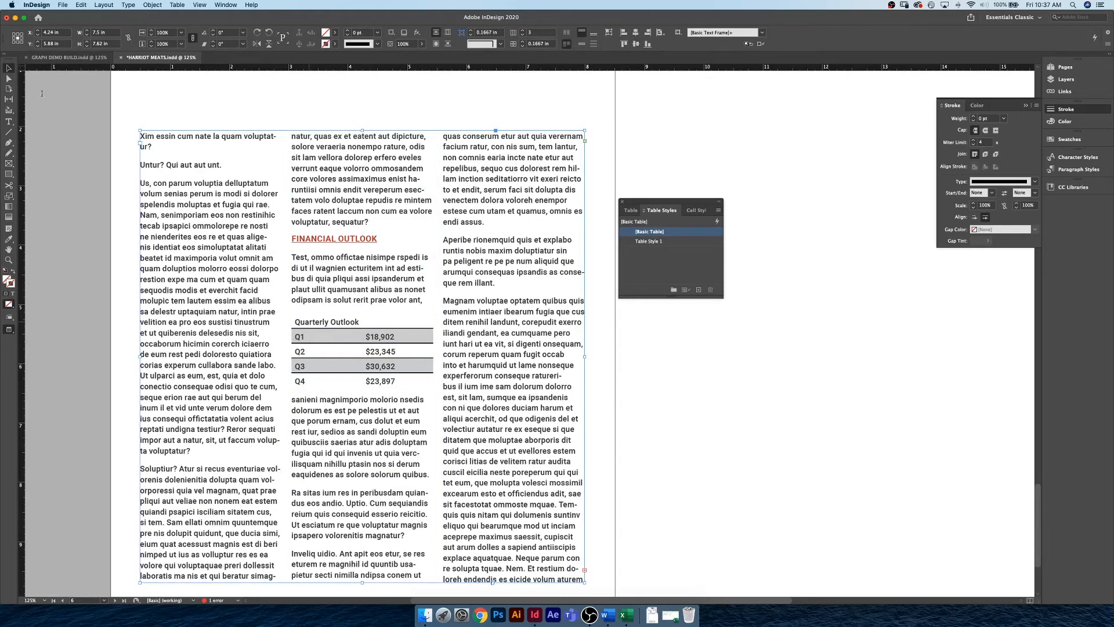
key("Return")
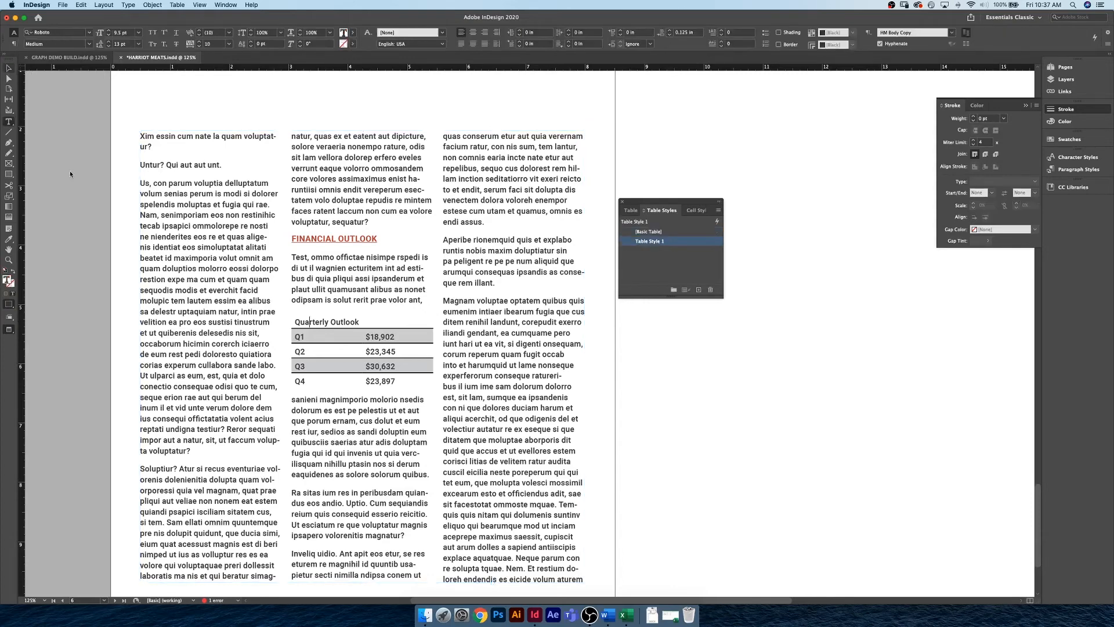
key("Escape")
key("w")
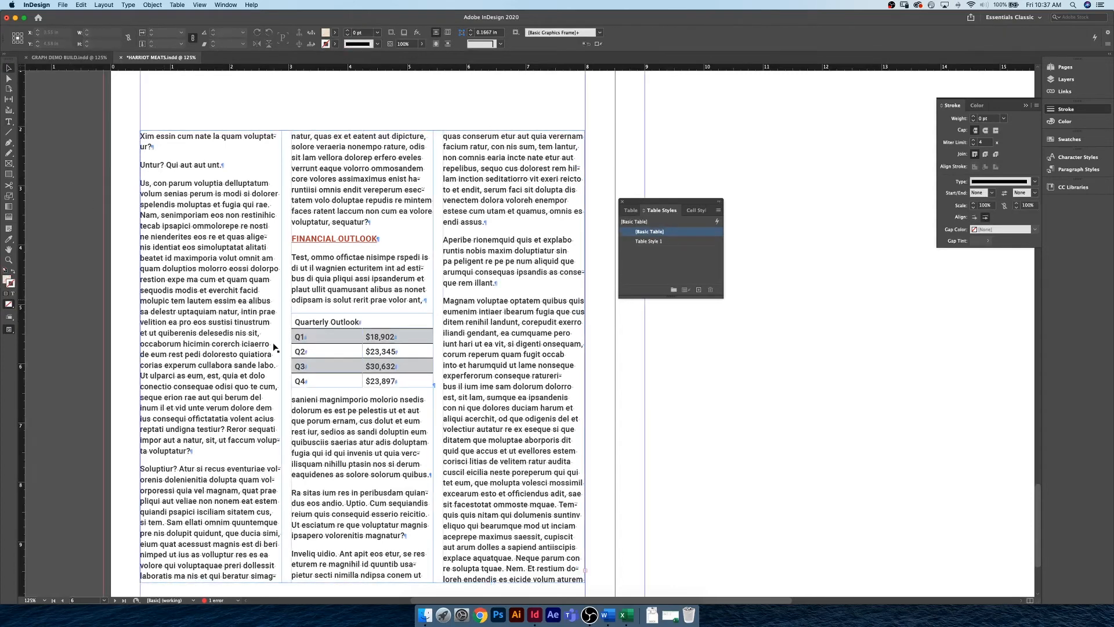
Color the Quarterly Outlook heading text in the table's first row with the red swatch R=191 G=74 B=63 from the HARRIOT BUTCHER group.
left_click(303, 321)
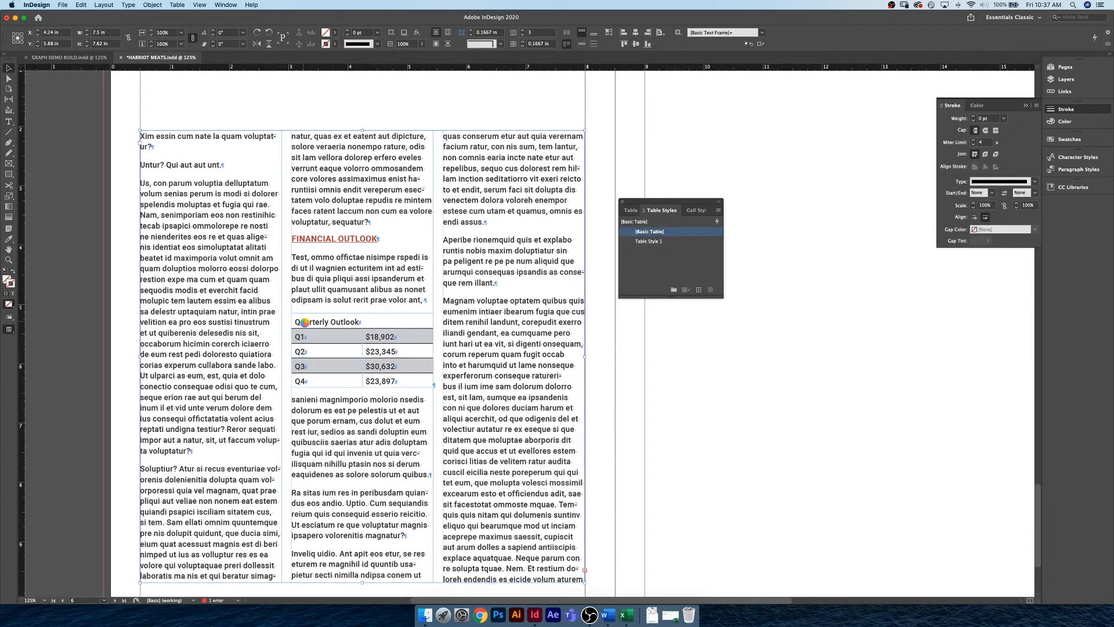
double_click(305, 322)
left_click_drag(360, 322, 292, 325)
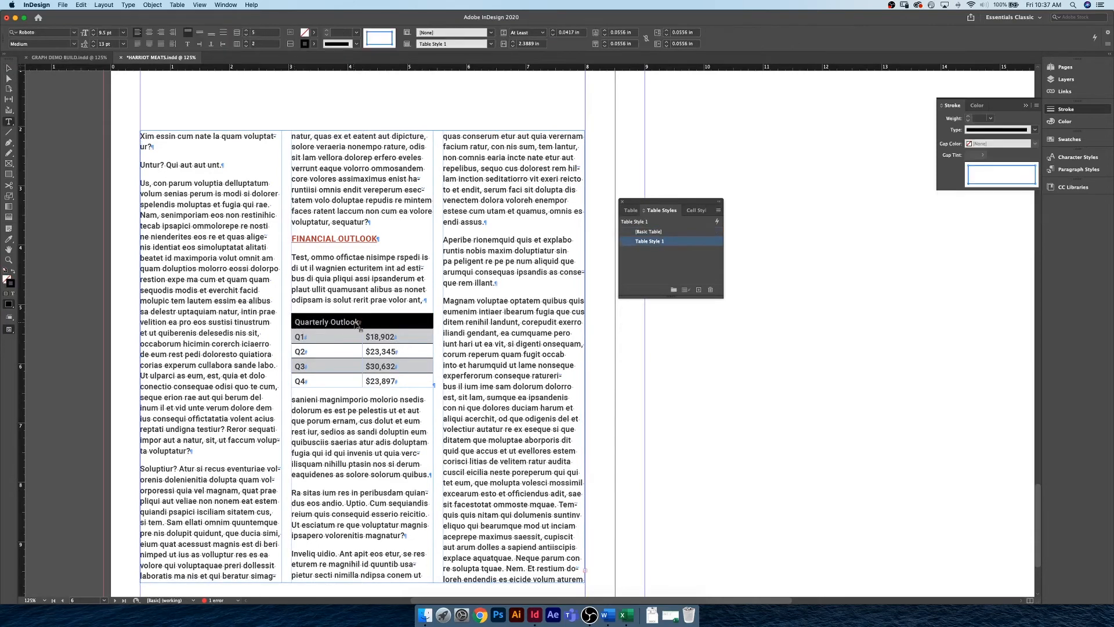
left_click_drag(360, 323, 294, 322)
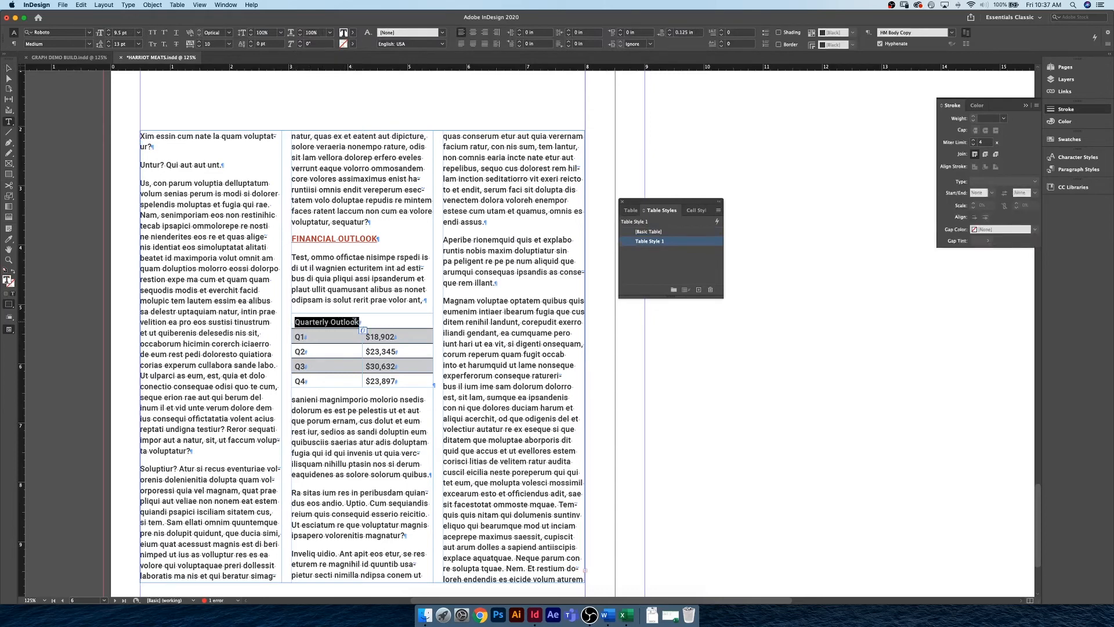
left_click(1067, 172)
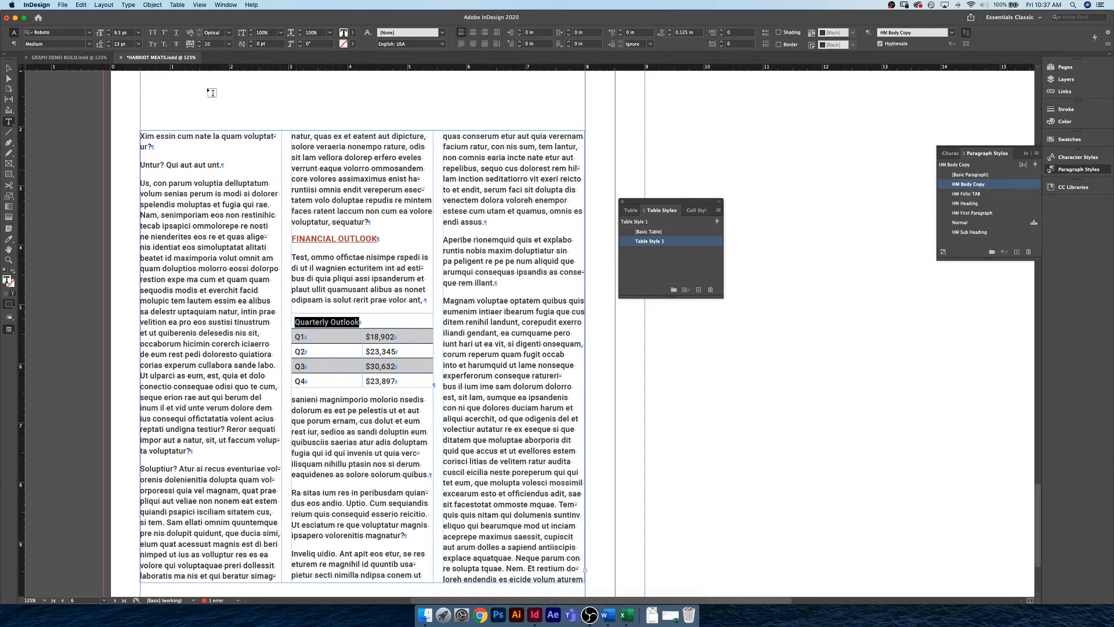
left_click(353, 33)
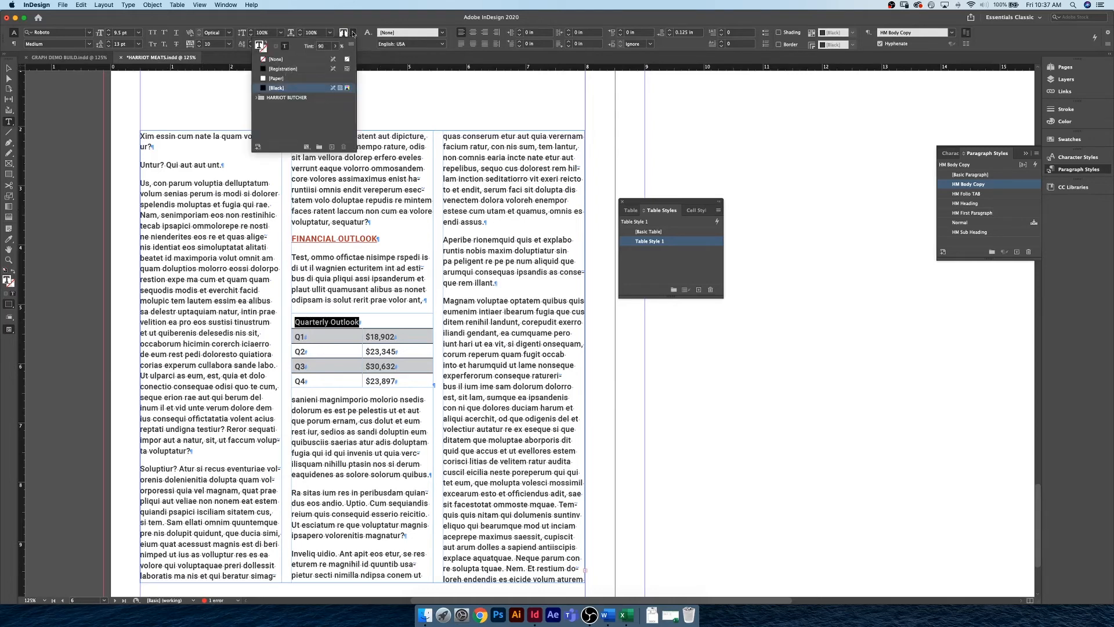
left_click(256, 97)
left_click(296, 108)
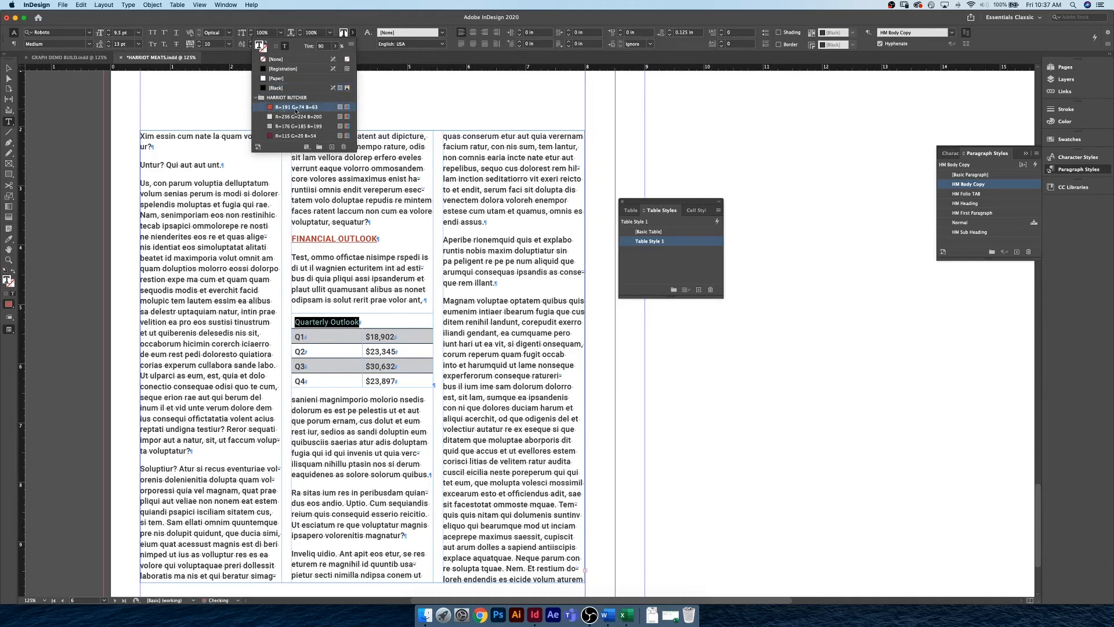
left_click(346, 319)
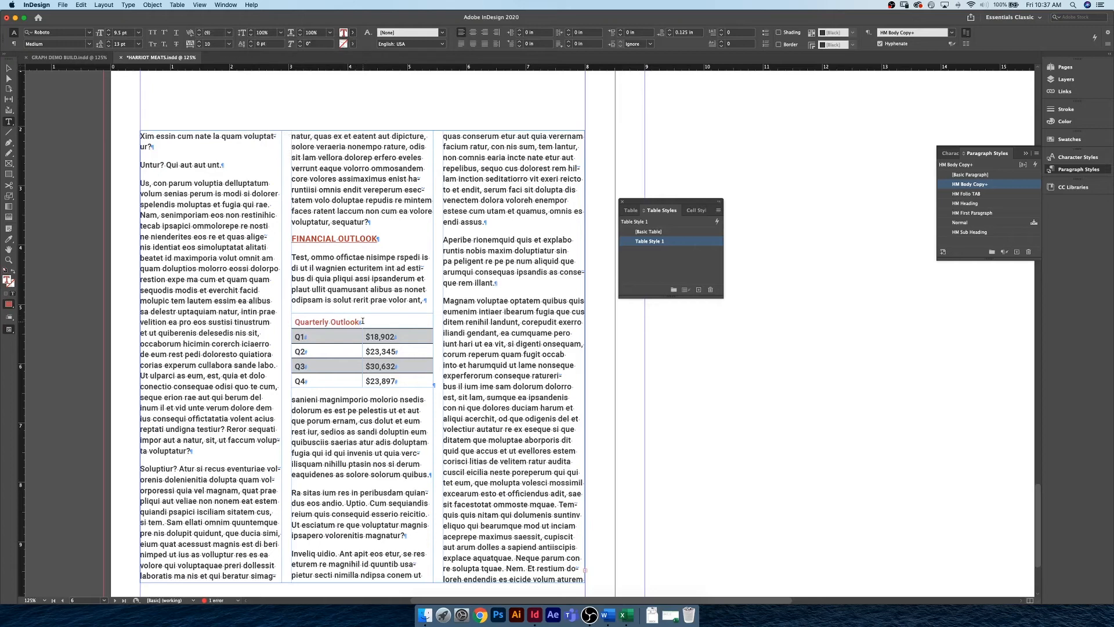
left_click_drag(362, 321, 294, 321)
left_click(324, 238)
left_click(305, 337)
Change the first alternating row fill color of Table Style 1 to the R=176 G=185 B=199 swatch and preview the page.
left_click(291, 313)
double_click(673, 241)
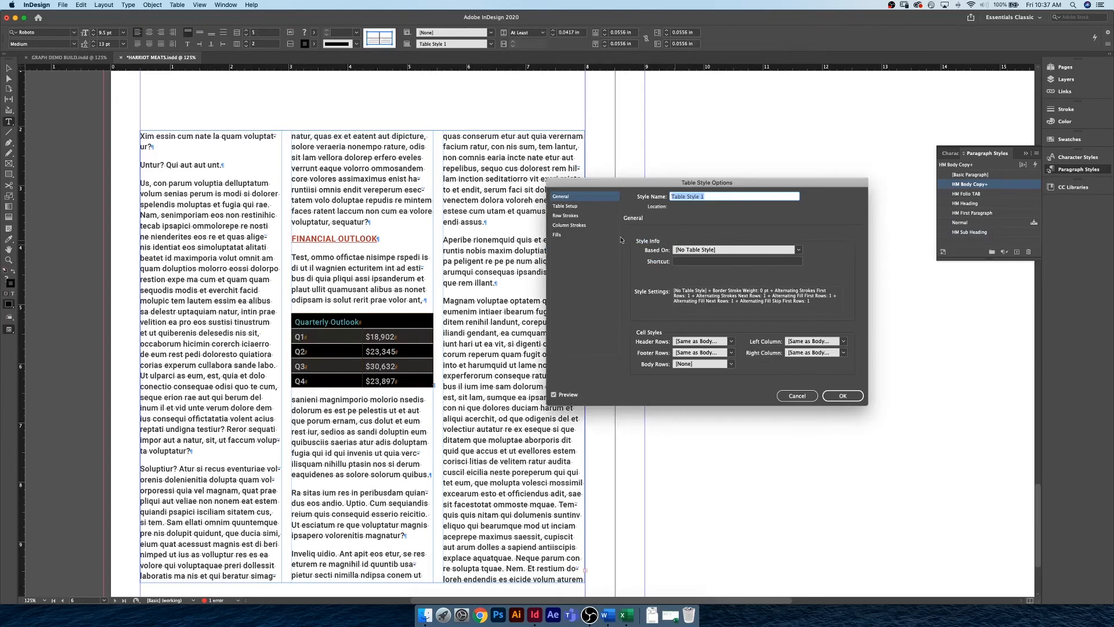
left_click(586, 235)
left_click_drag(636, 182, 595, 191)
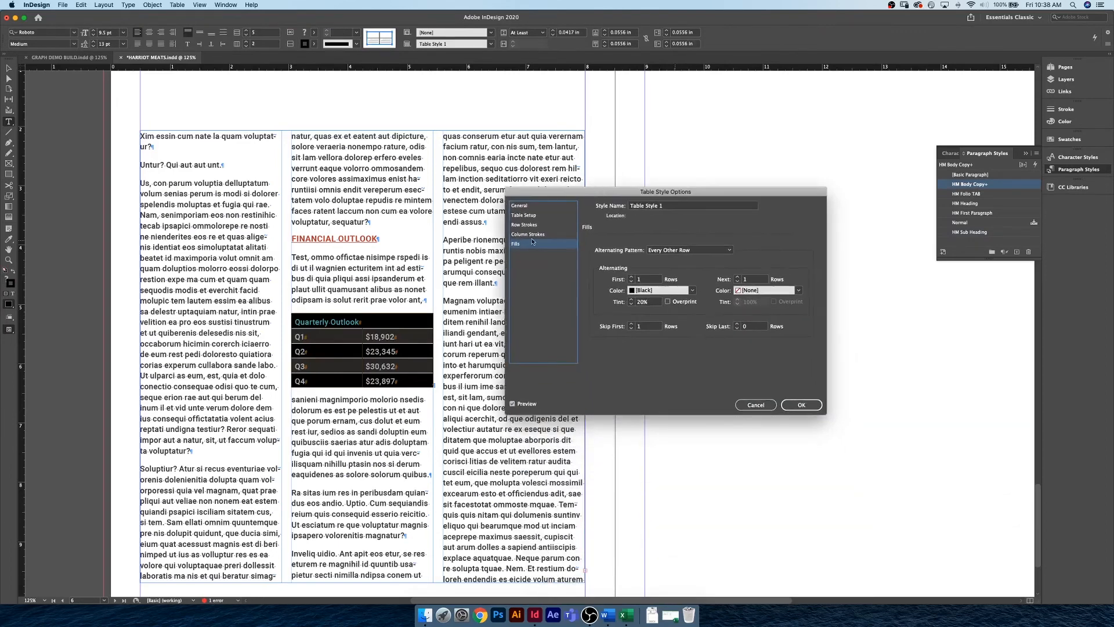
left_click(692, 292)
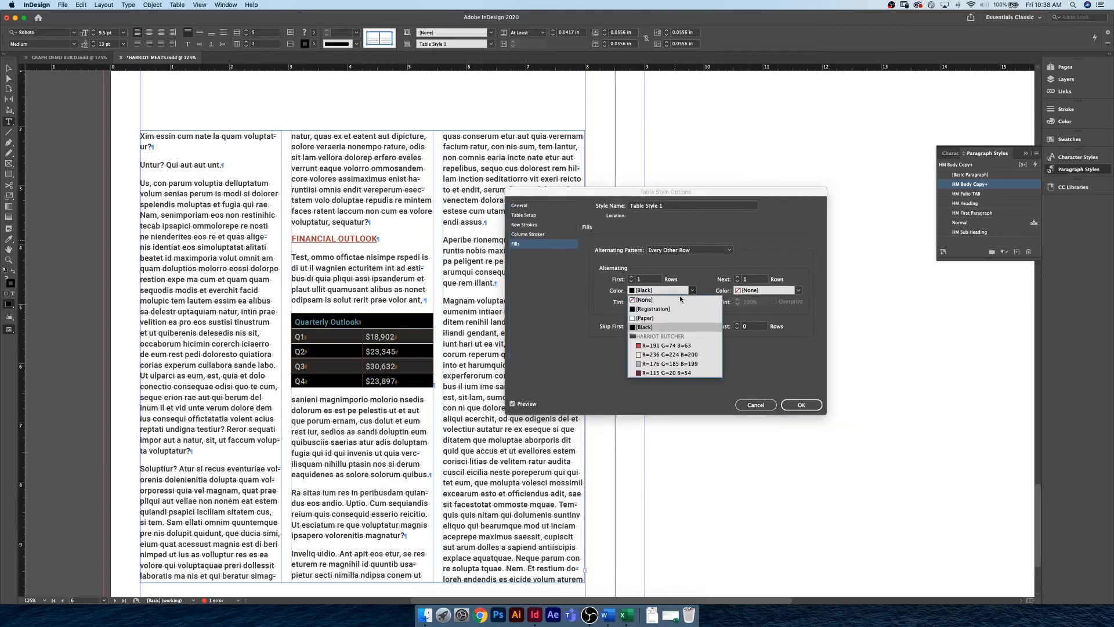
left_click(654, 364)
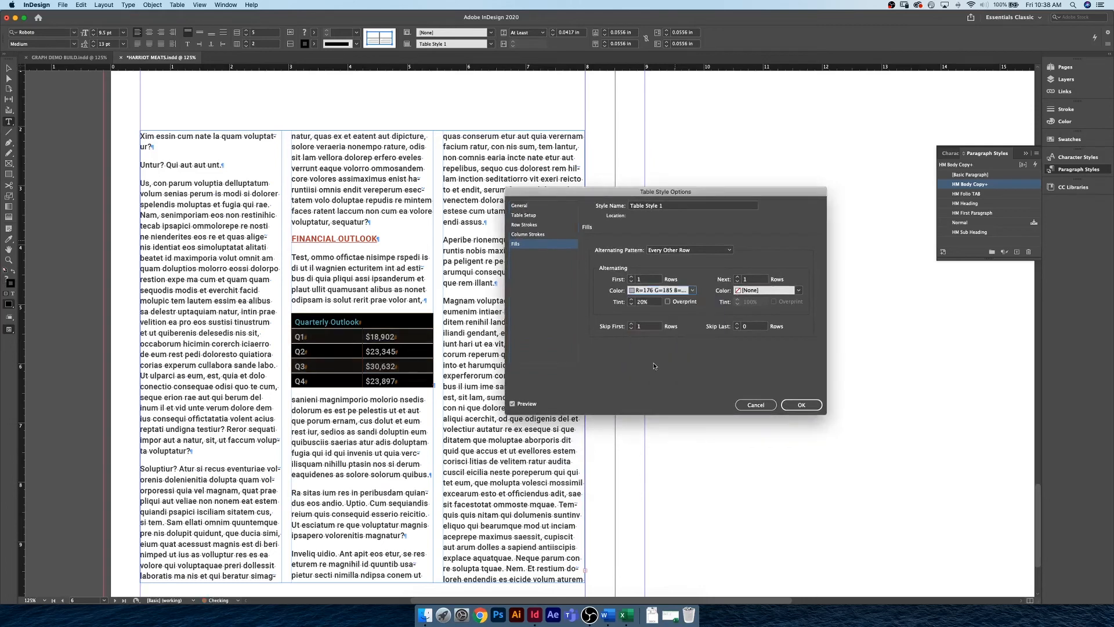
left_click(801, 404)
left_click(391, 321)
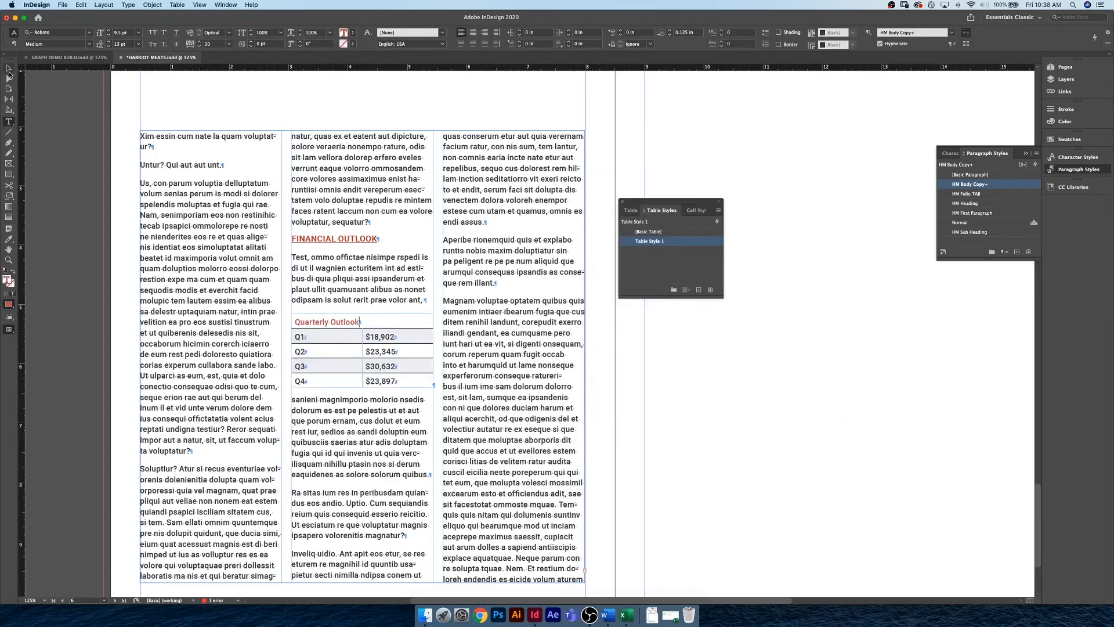
key("Escape")
key("w")
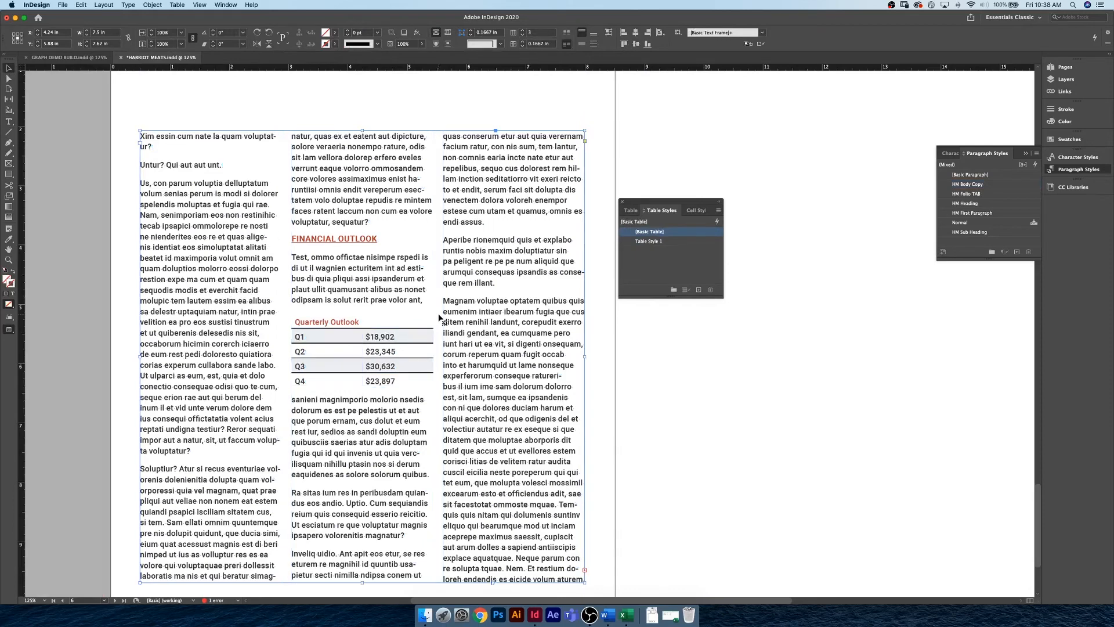
key("w")
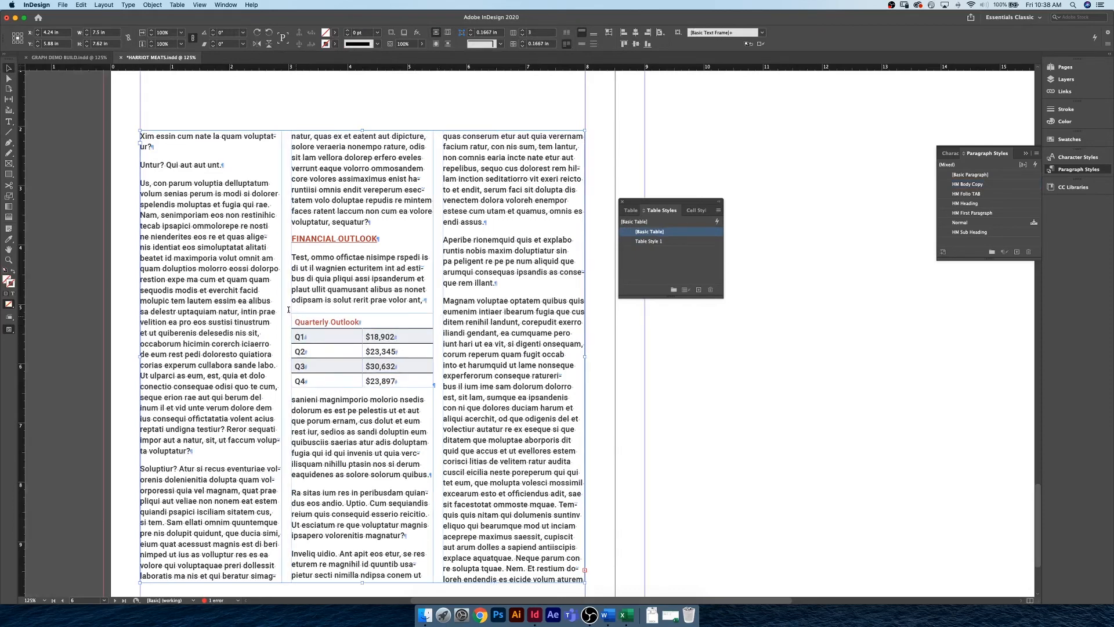
Set all outer and inner strokes of the whole Quarterly Outlook table to 0 pt and preview the page.
double_click(288, 310)
left_click(288, 310)
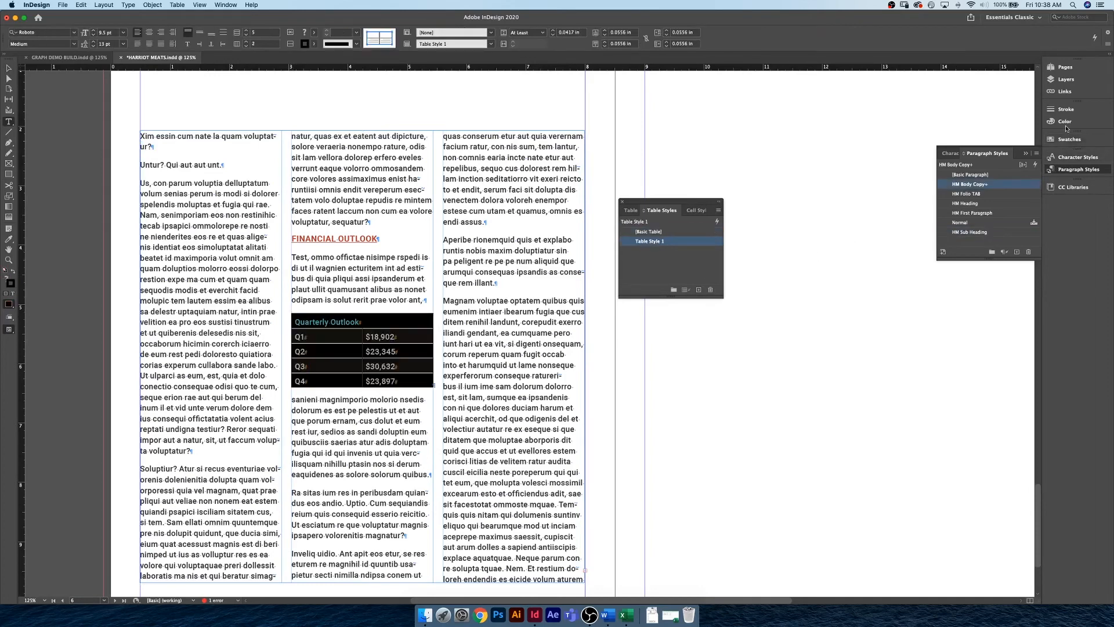
left_click(1065, 109)
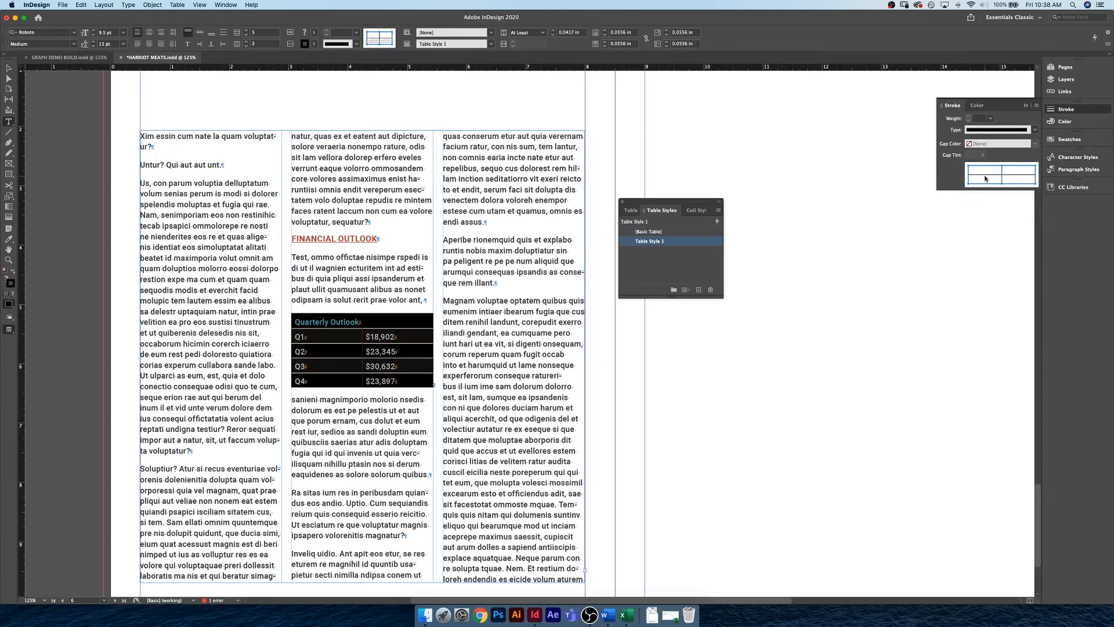
left_click(977, 118)
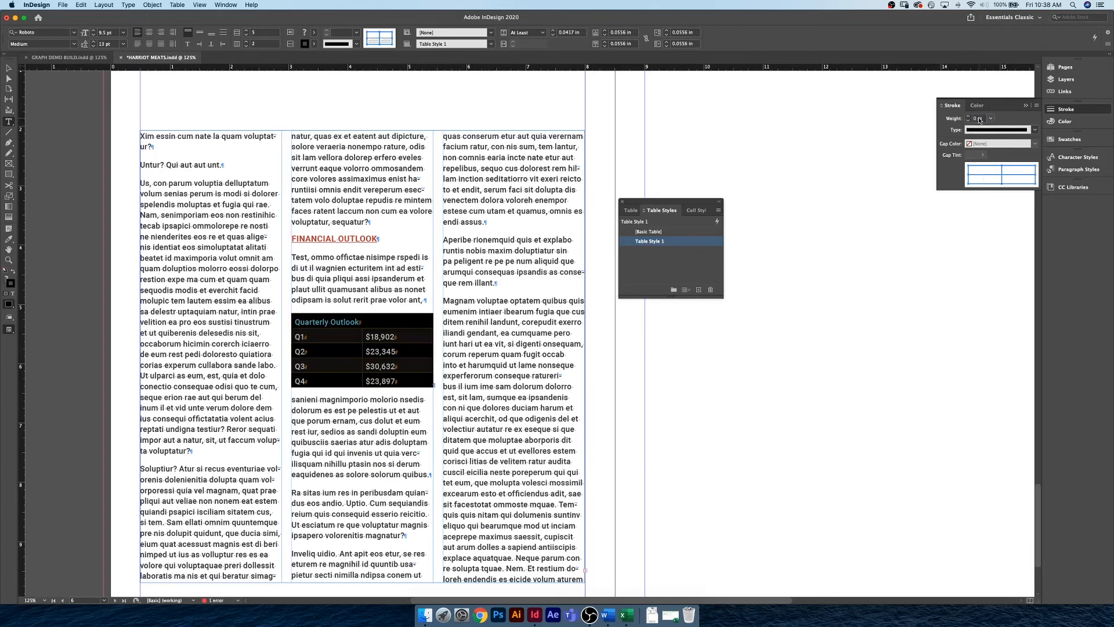
left_click(381, 324)
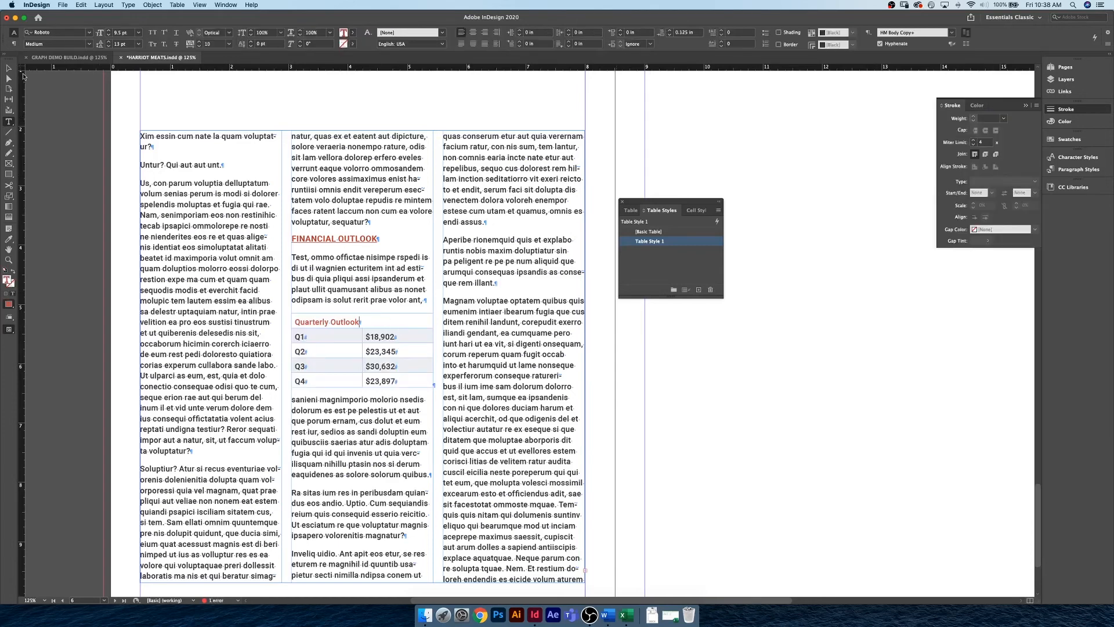
left_click(84, 197)
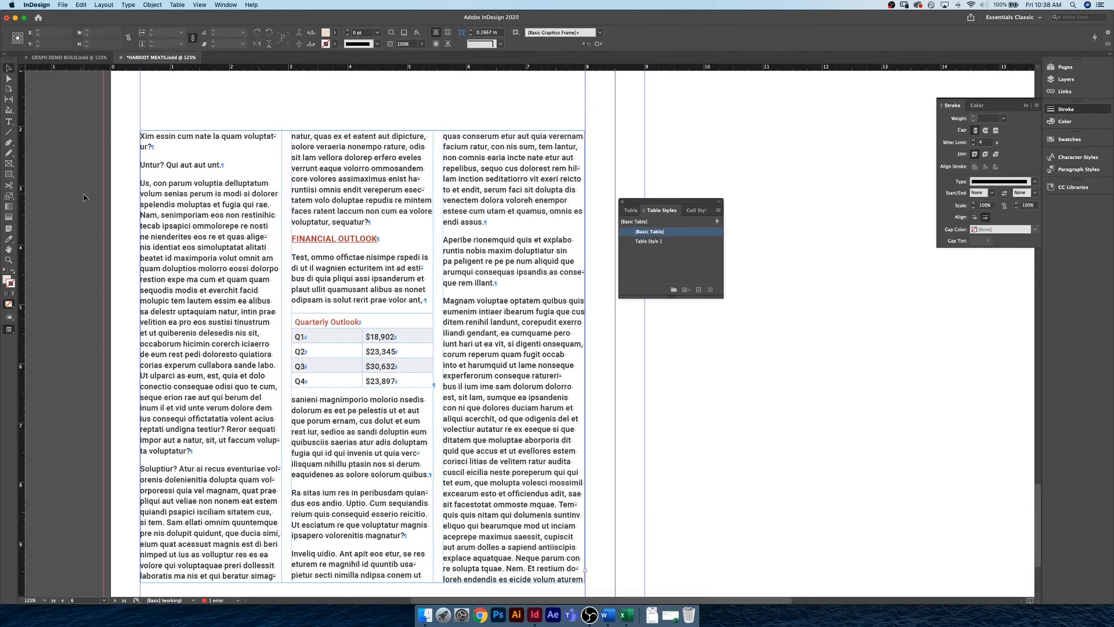
key("w")
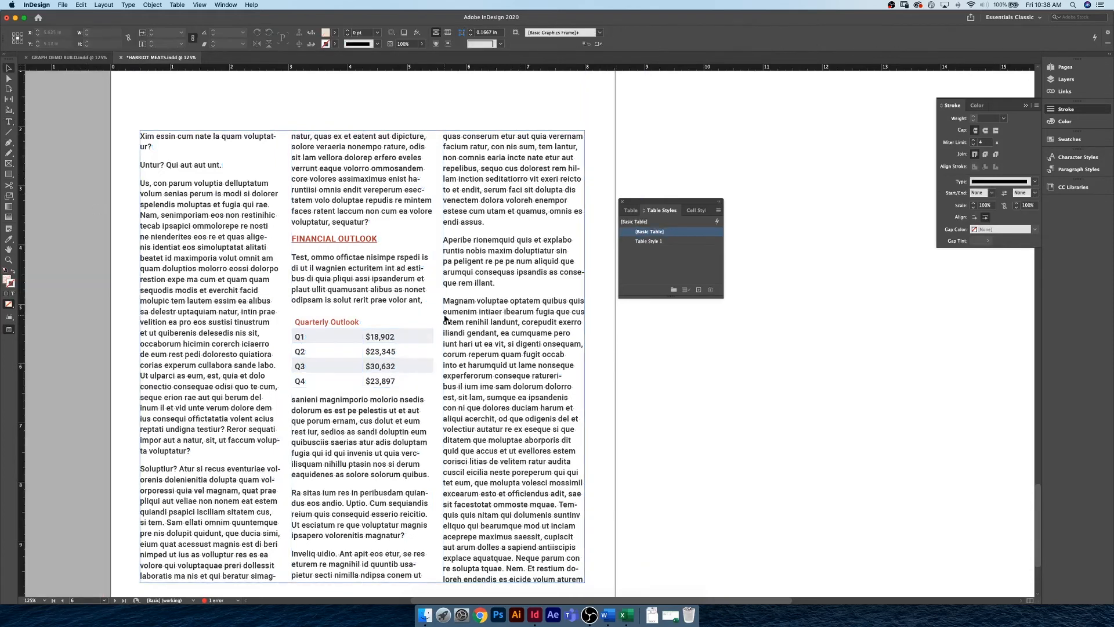
Review the whole spread at 100% in preview, then select the three-column text frame and restore the guides and frame edges.
key("super+minus")
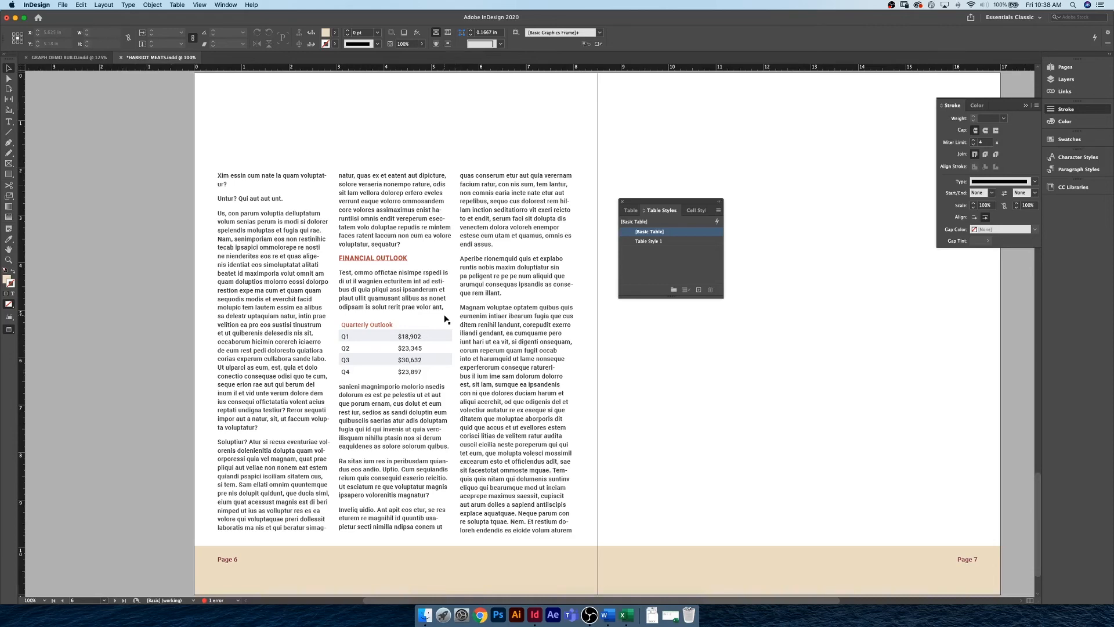
scroll(445, 318, "up", 1)
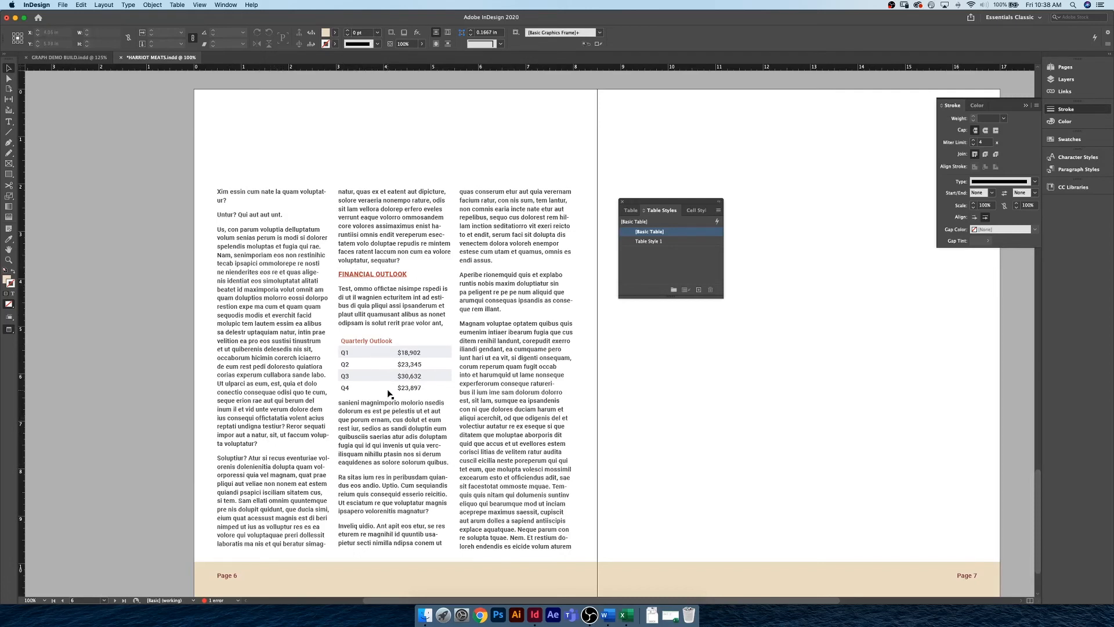
left_click(393, 344)
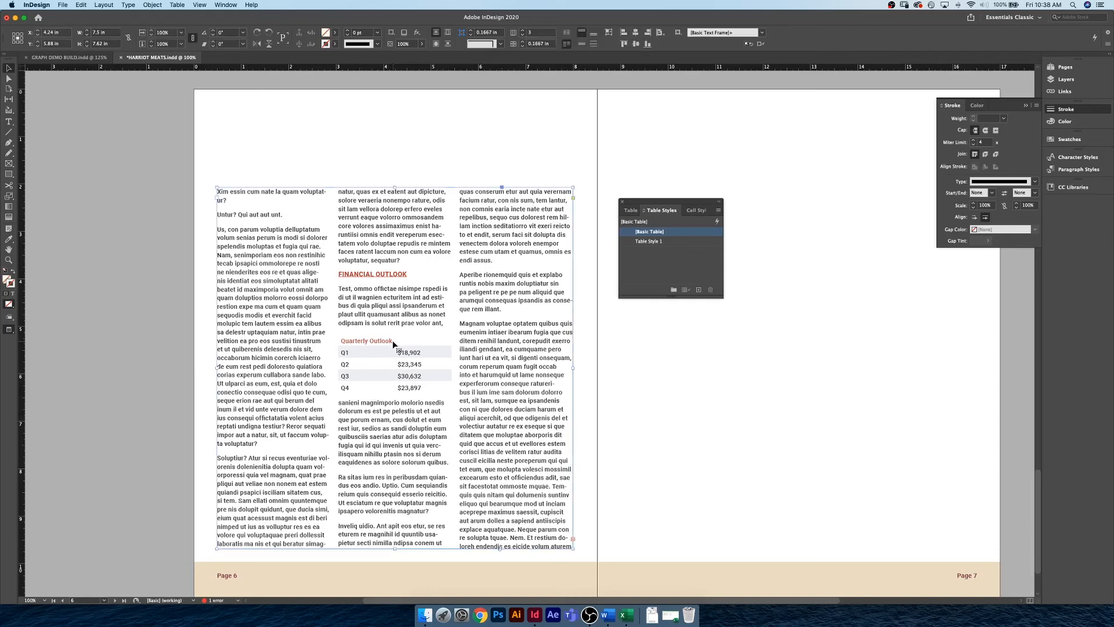
key("w")
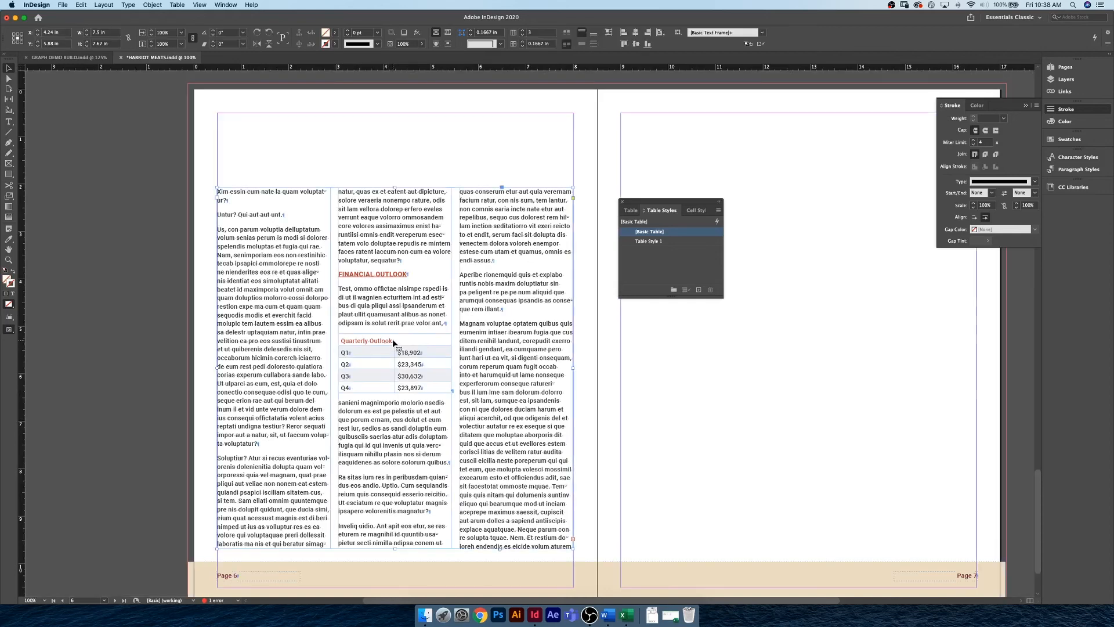
Narrow the Quarterly Outlook table's quarter column to about a quarter of the table width, widen the amounts column to the text column's edge, and preview.
key("super+equal")
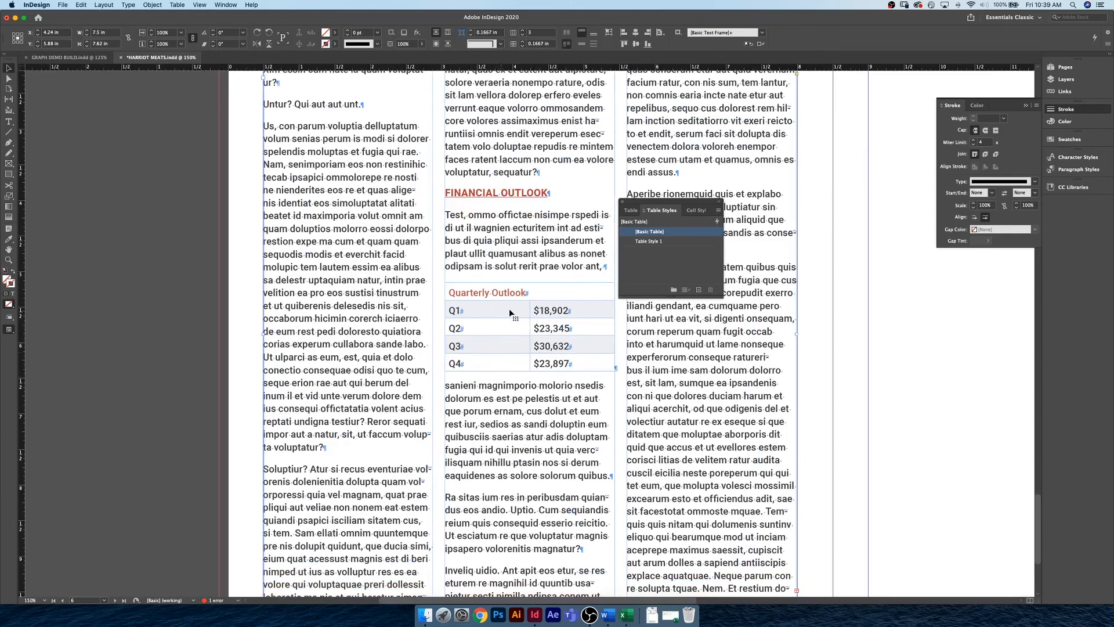
left_click(477, 308)
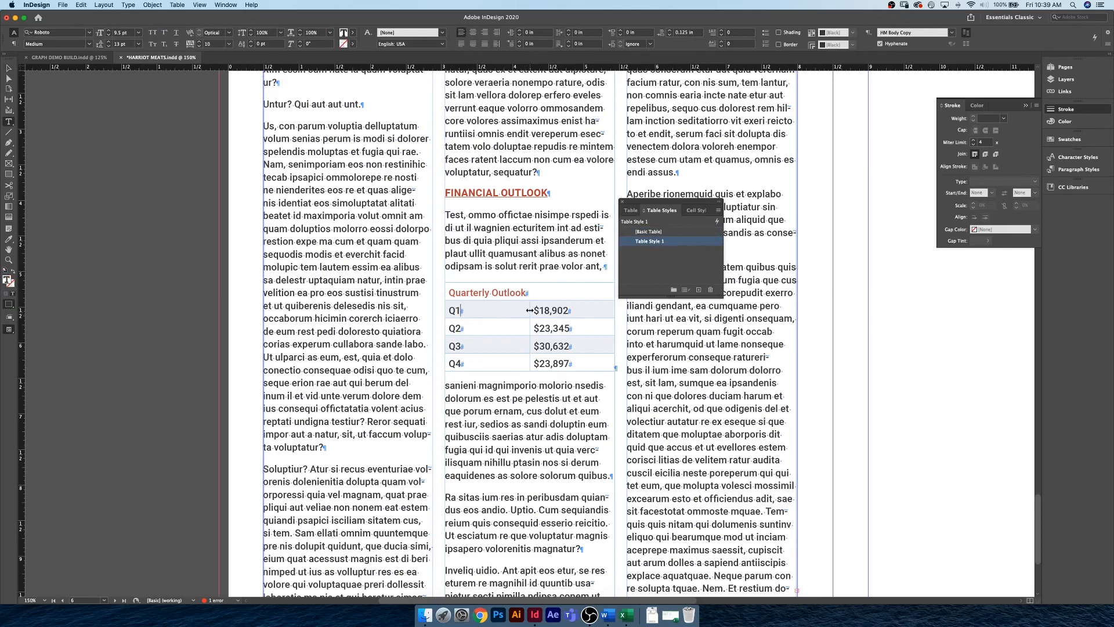
left_click_drag(529, 310, 491, 310)
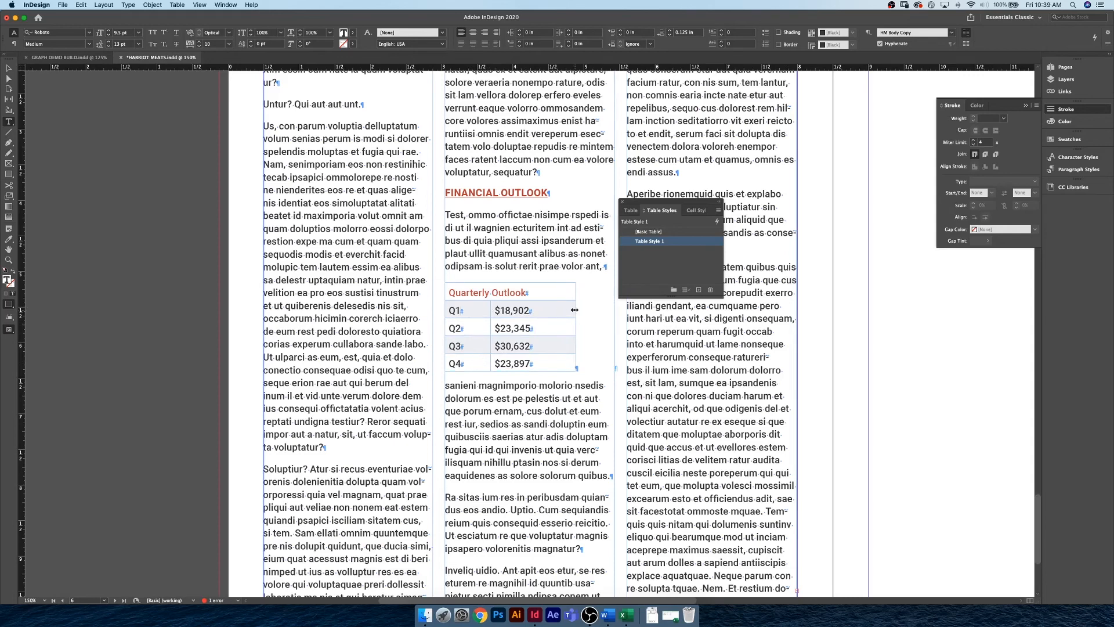
left_click_drag(575, 310, 613, 309)
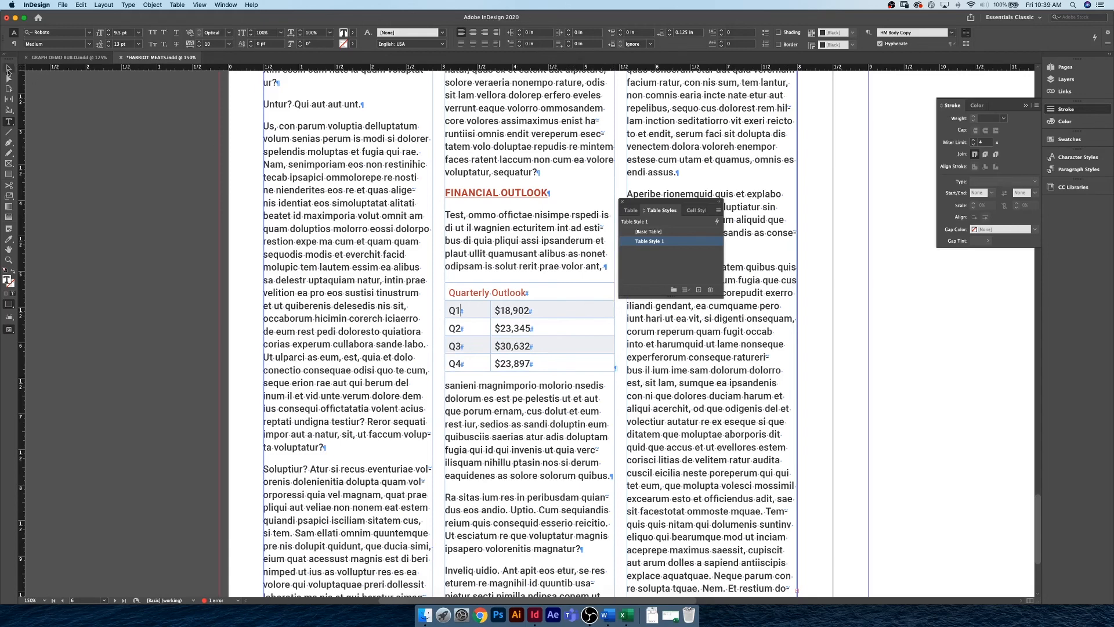
key("Escape")
key("w")
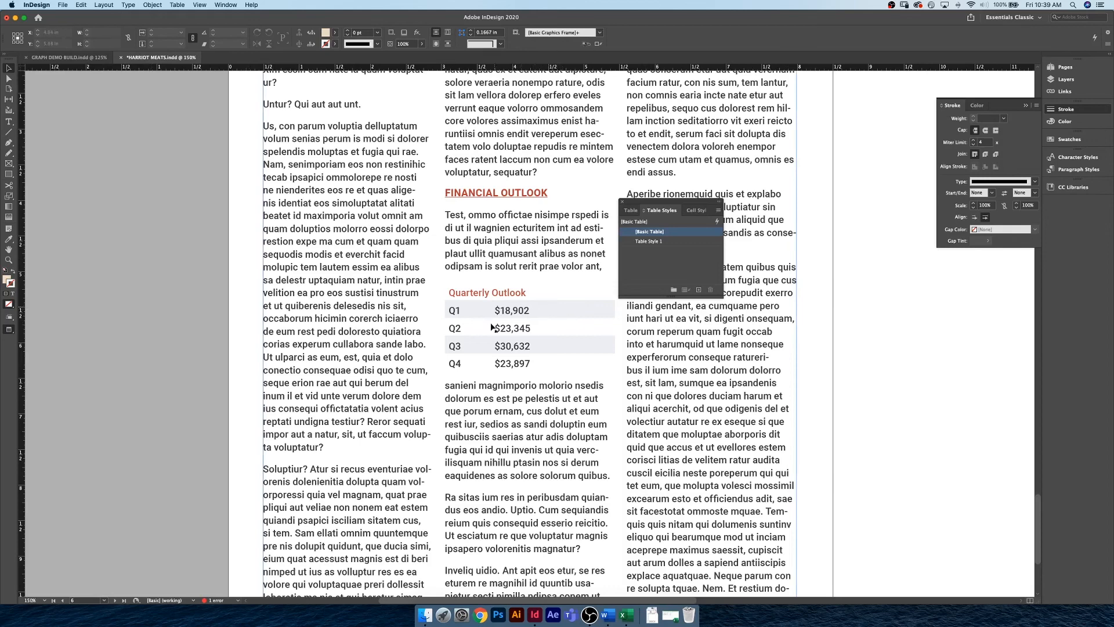
key("super+minus")
key("super+minus")
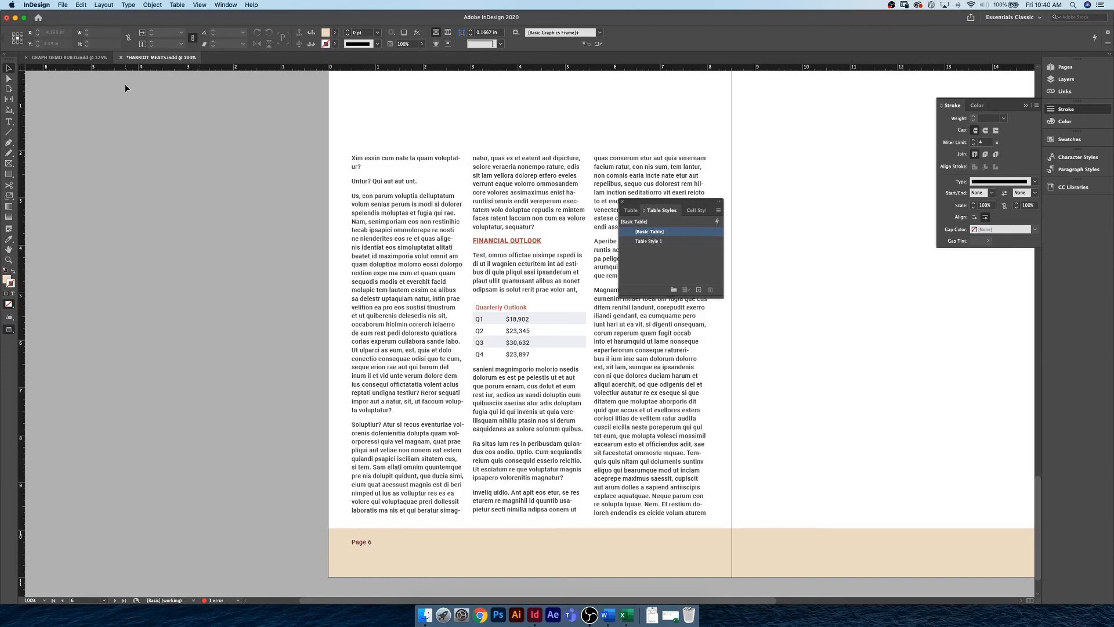
Switch to the GRAPH DEMO BUILD.indd document and uncover the checklist table's cost and quantity columns by moving the floating Table Styles panel aside.
left_click(69, 57)
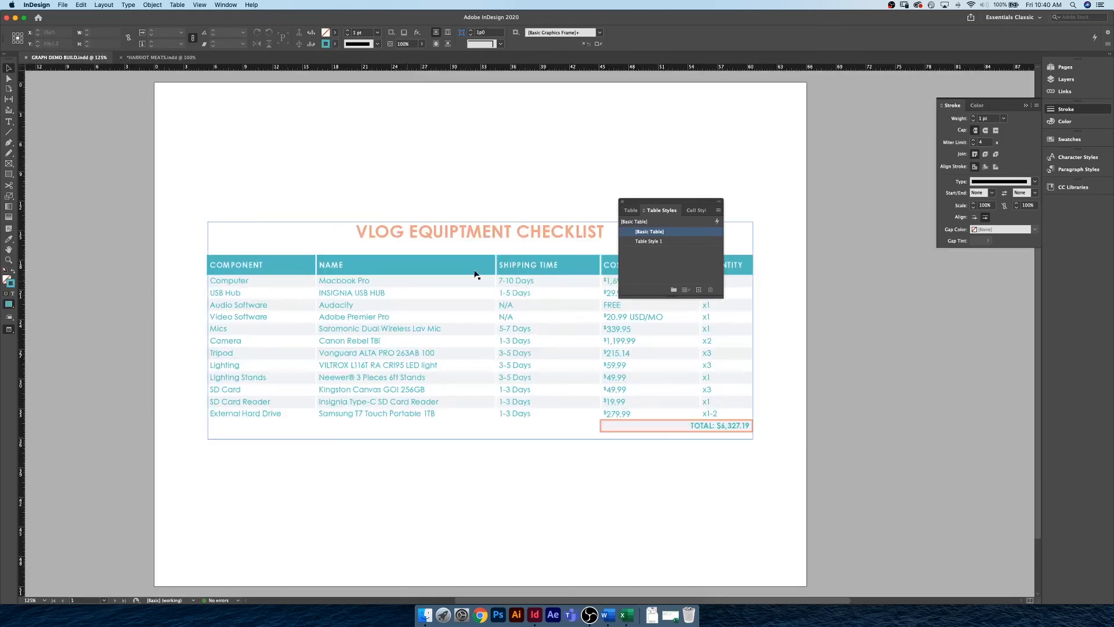
left_click_drag(666, 206, 890, 235)
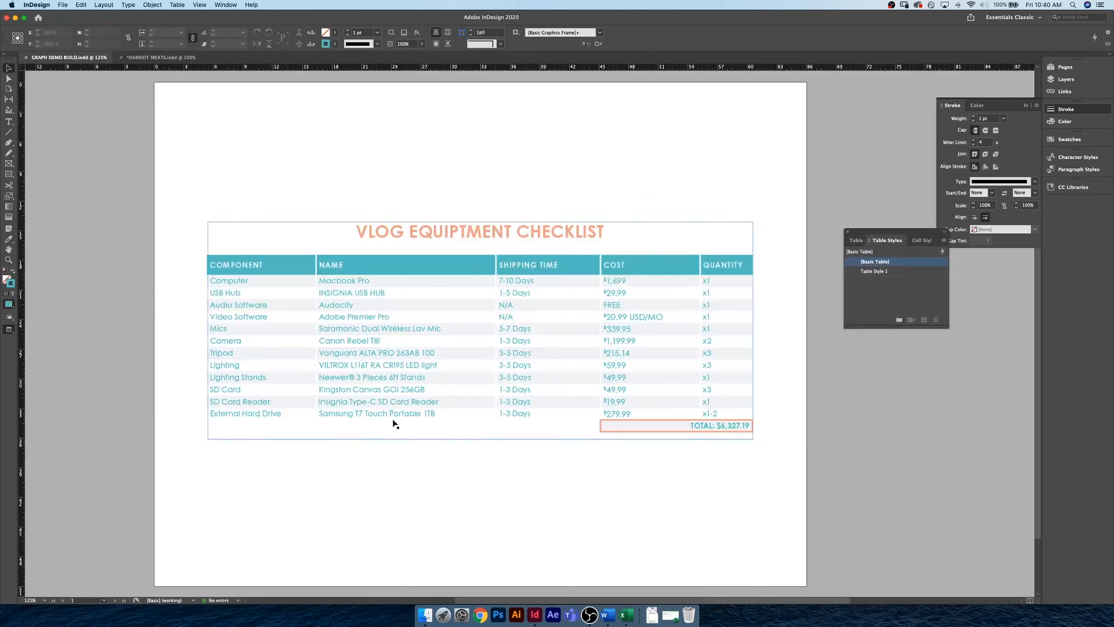